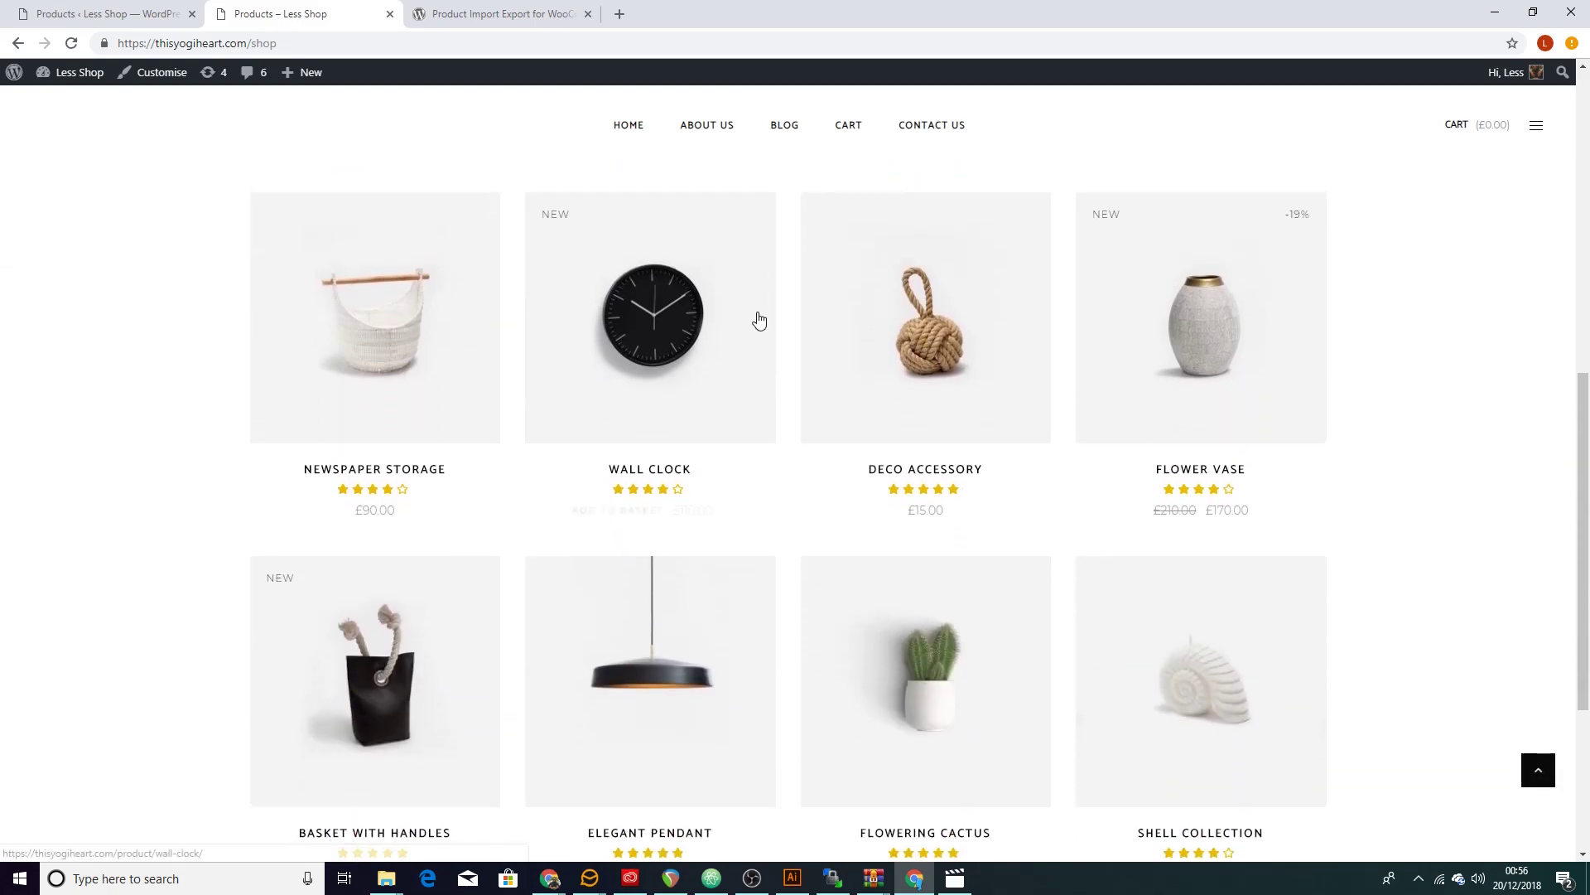
# - Open the Variable Product page and view its Additional Information, Reviews and Description tabs
pyautogui.scroll(6, 758, 320)
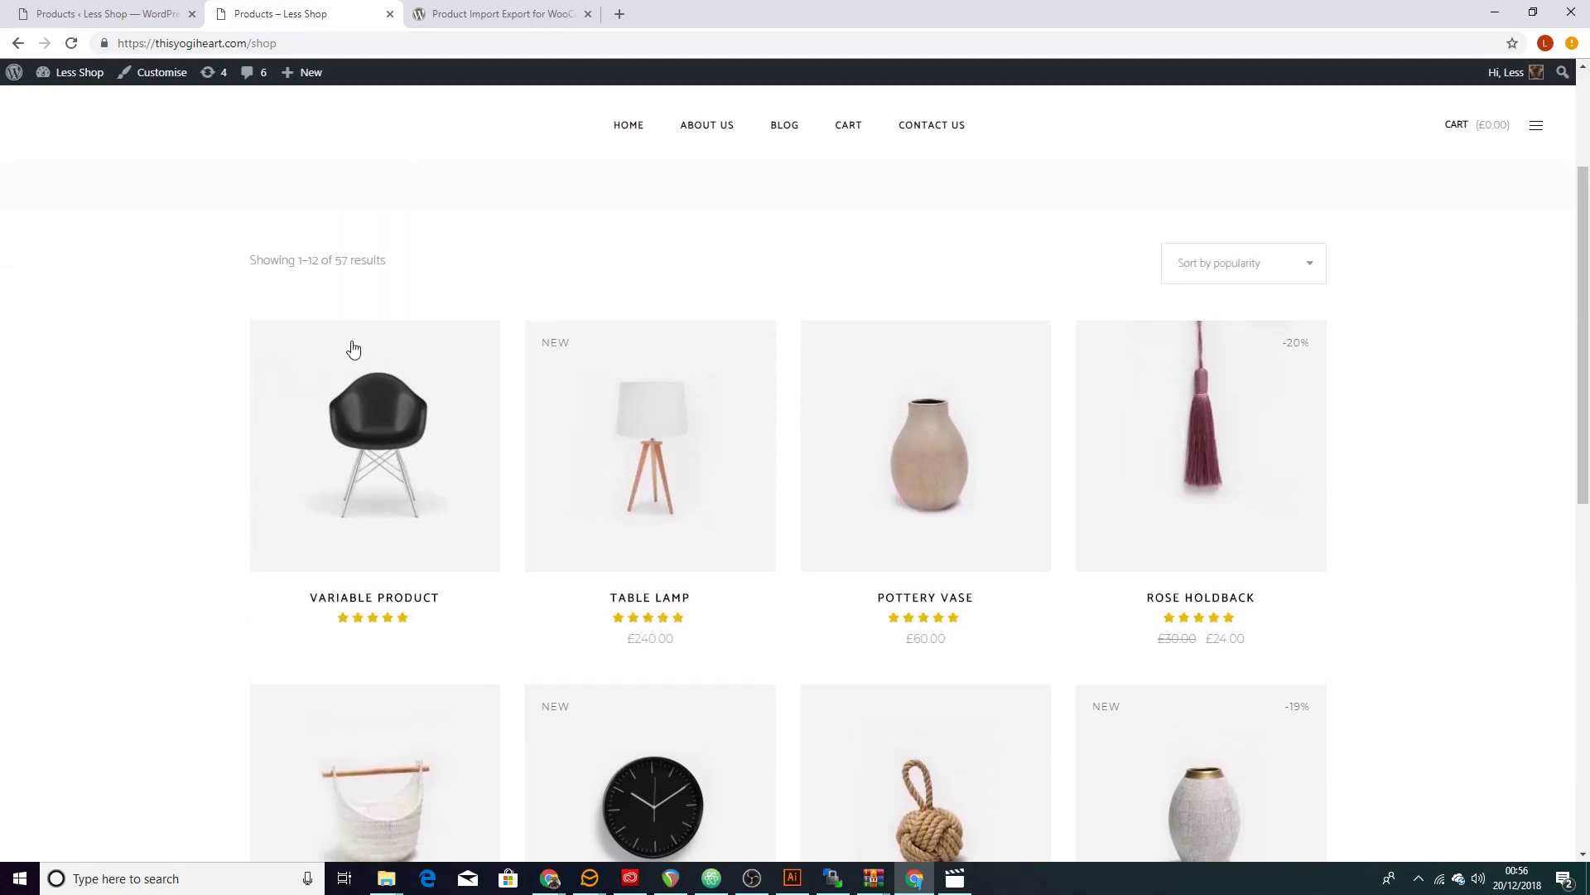
pyautogui.click(318, 439)
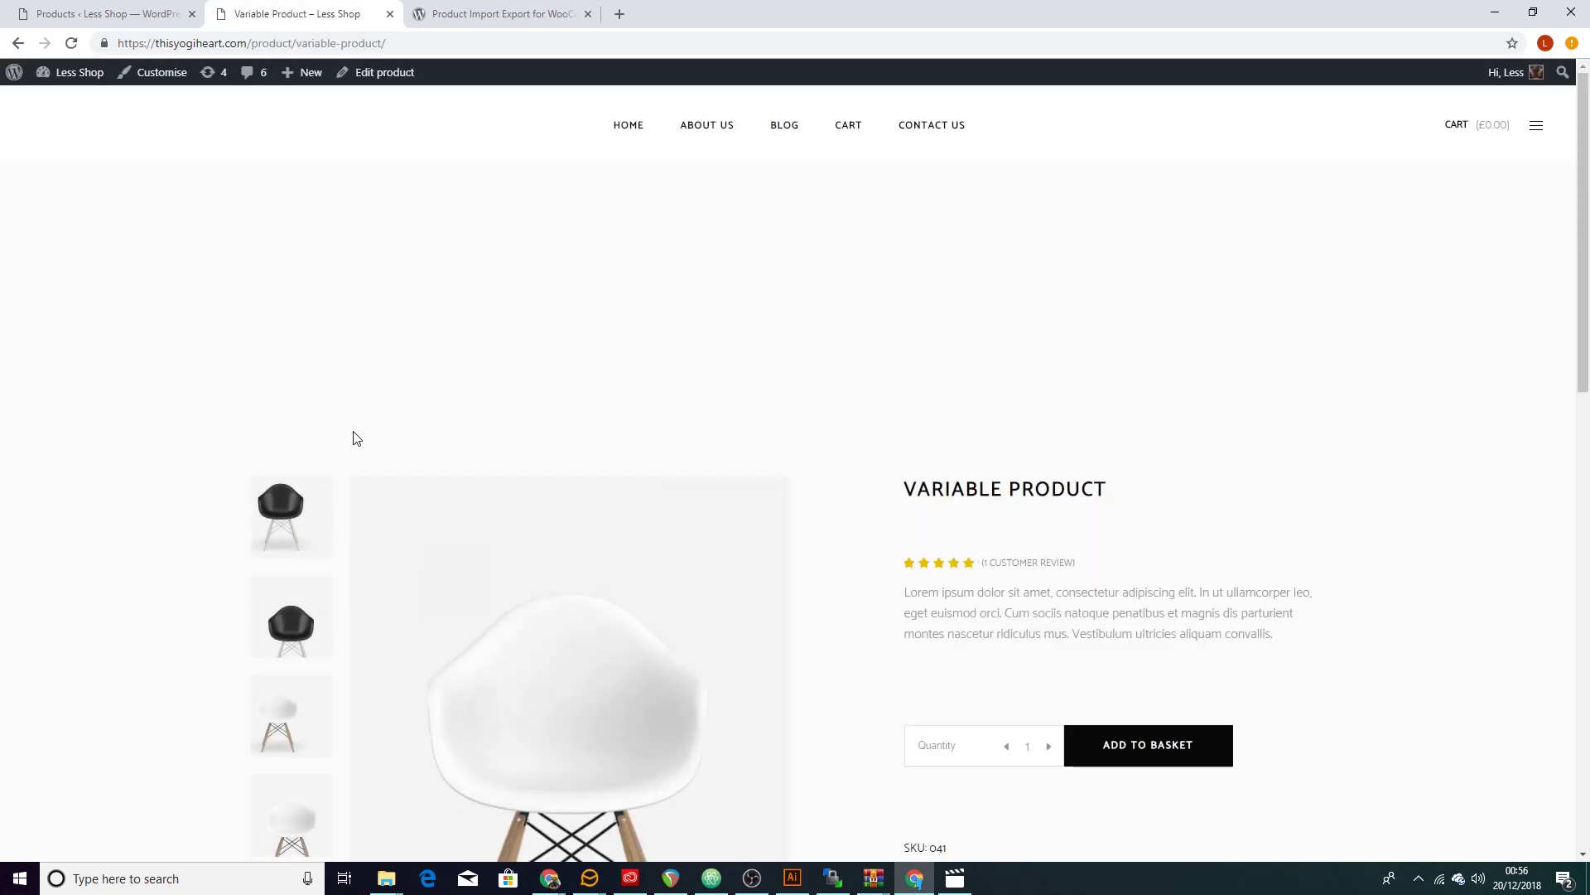
pyautogui.scroll(-5, 160, 411)
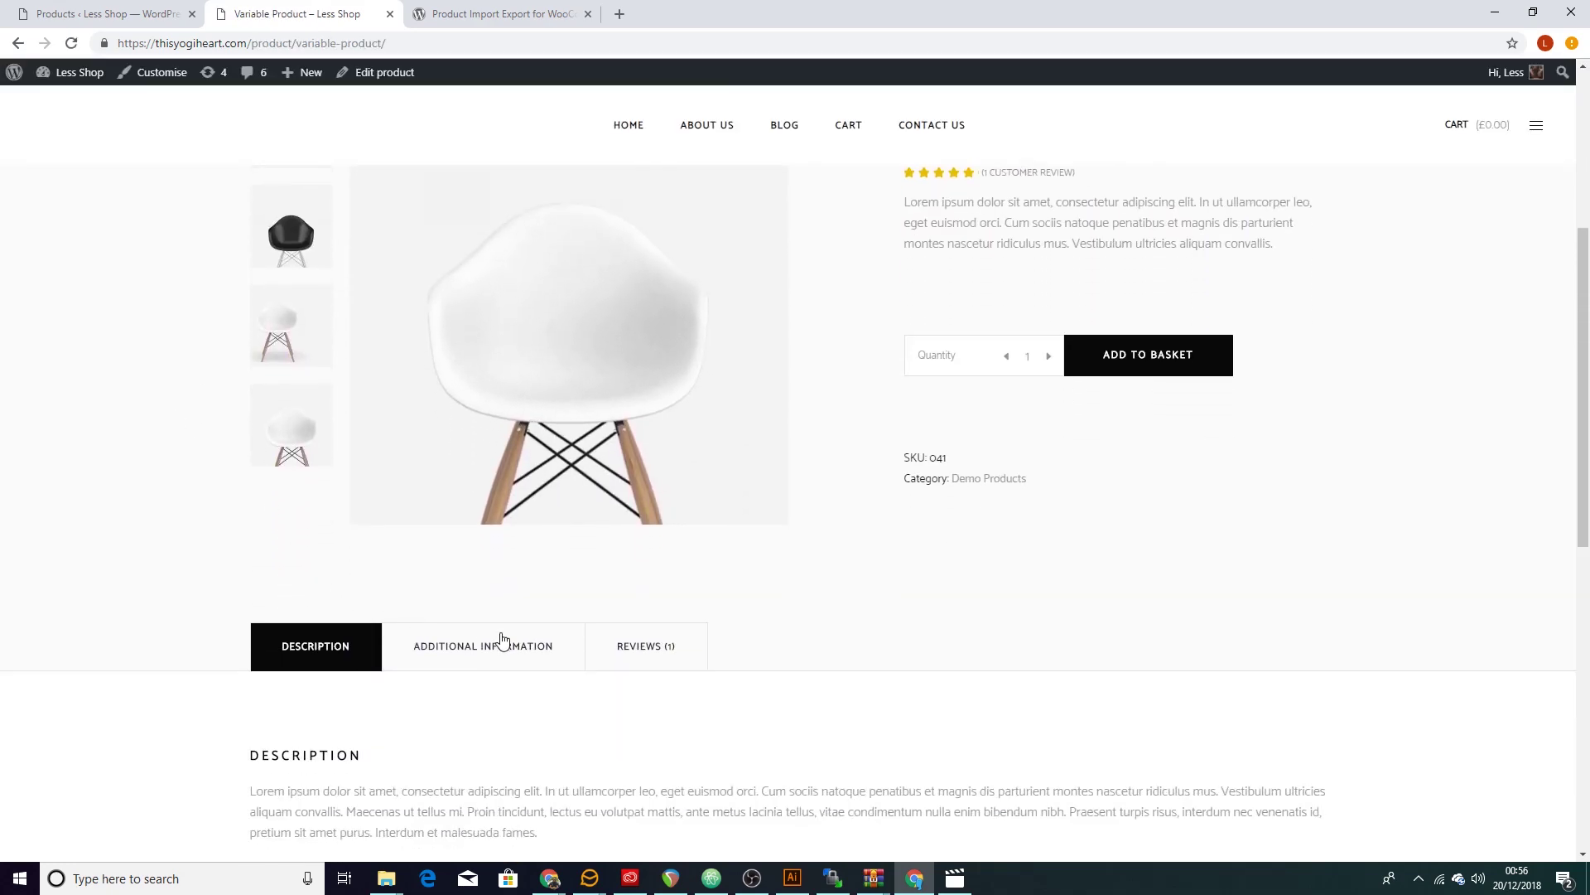
pyautogui.click(502, 639)
pyautogui.click(646, 643)
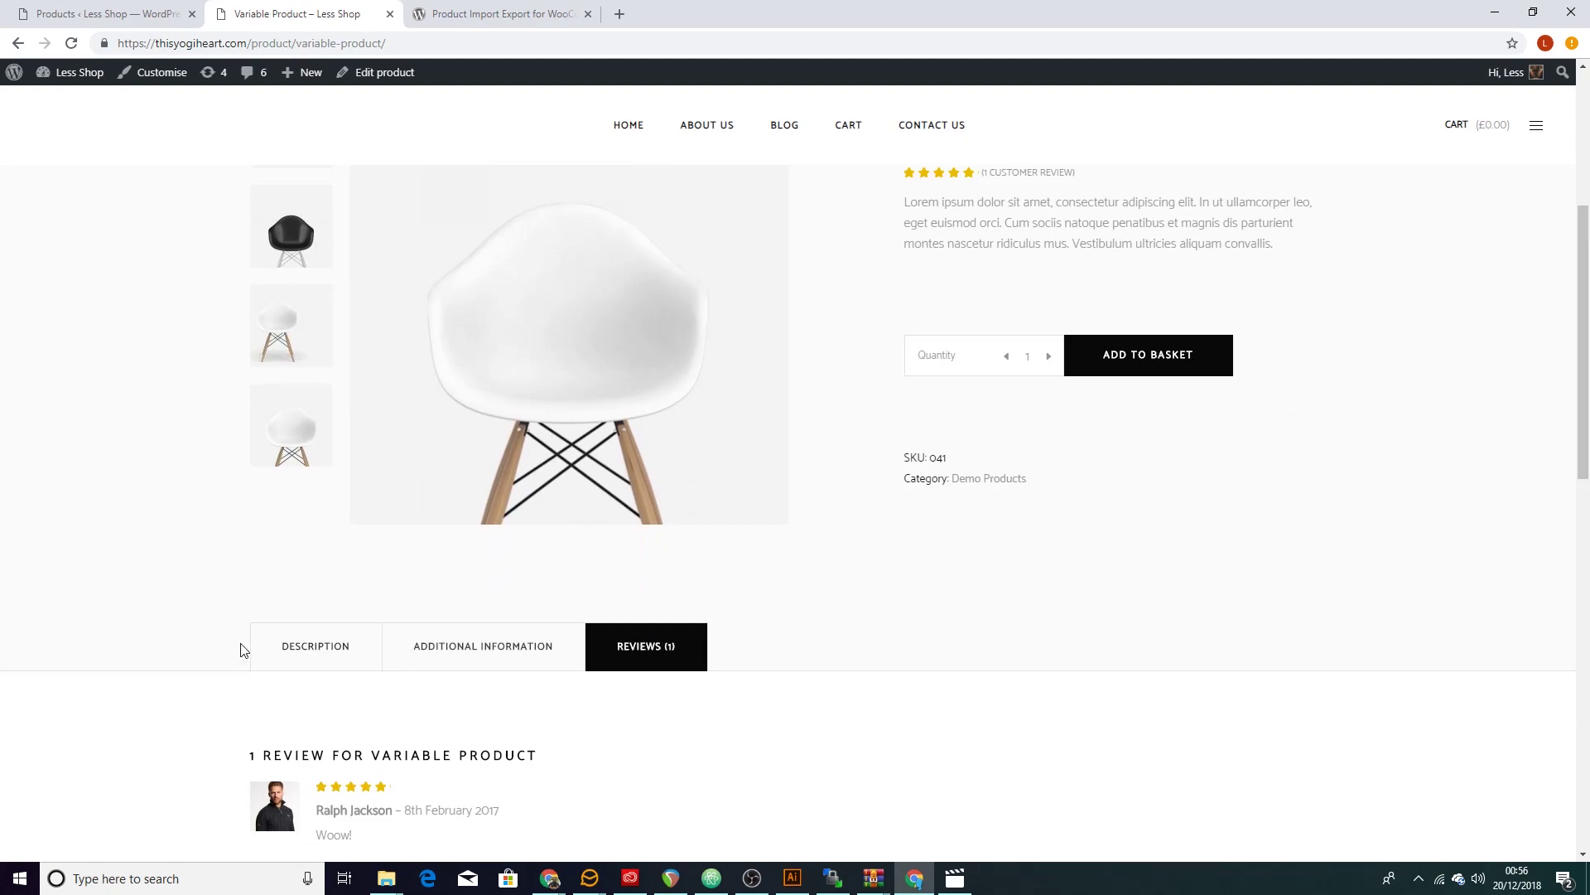
pyautogui.click(291, 646)
pyautogui.scroll(3, 1010, 489)
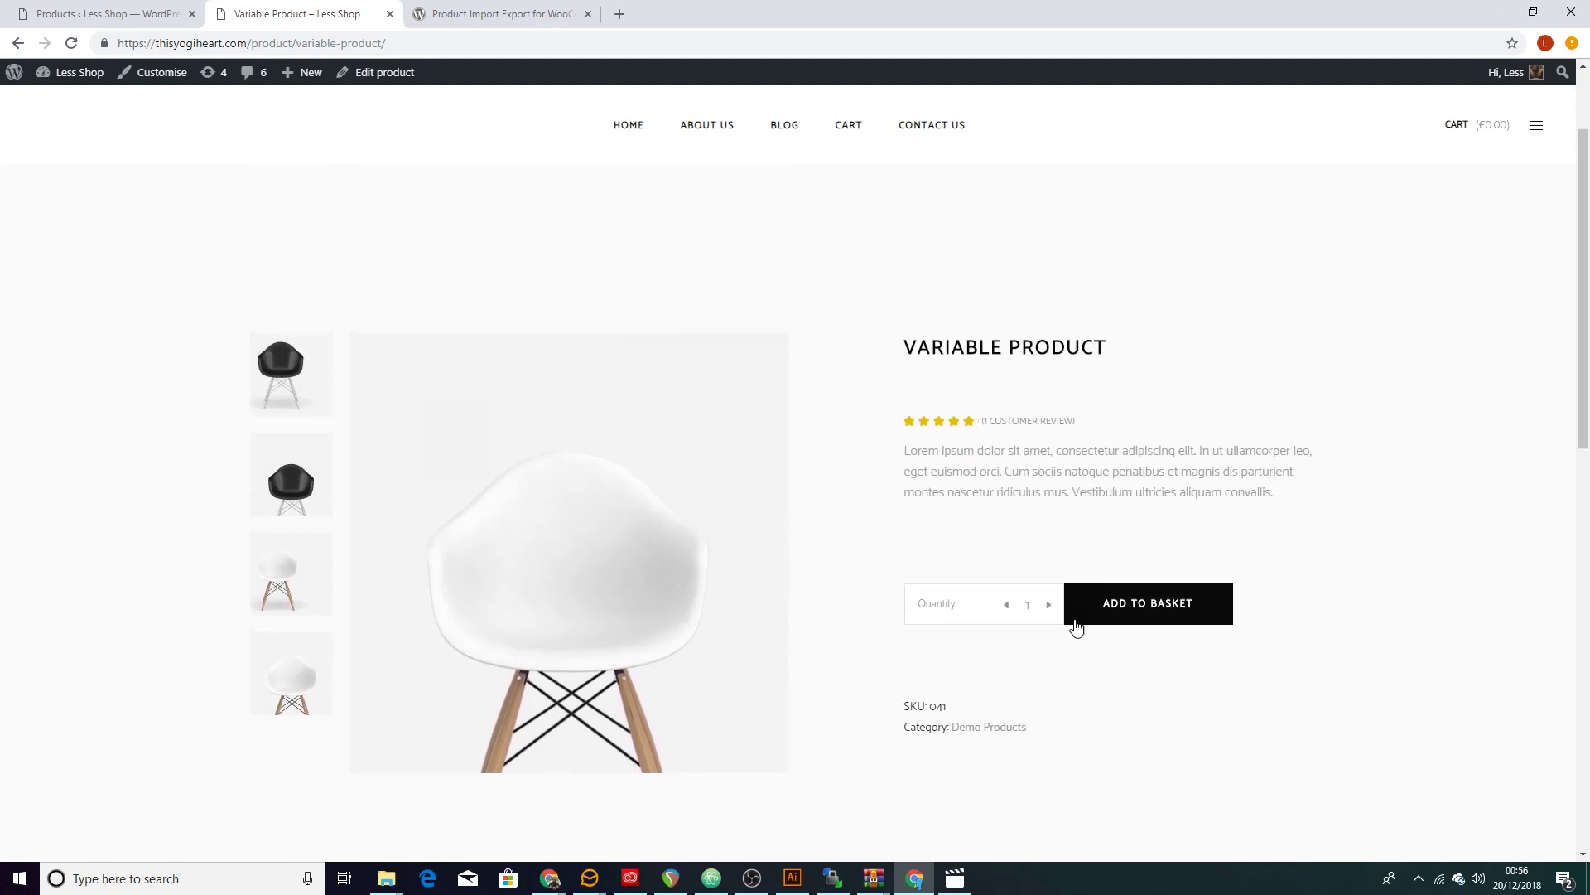
# - Add the Variable Product to the basket and proceed to checkout with the £390.00 total
pyautogui.click(1129, 610)
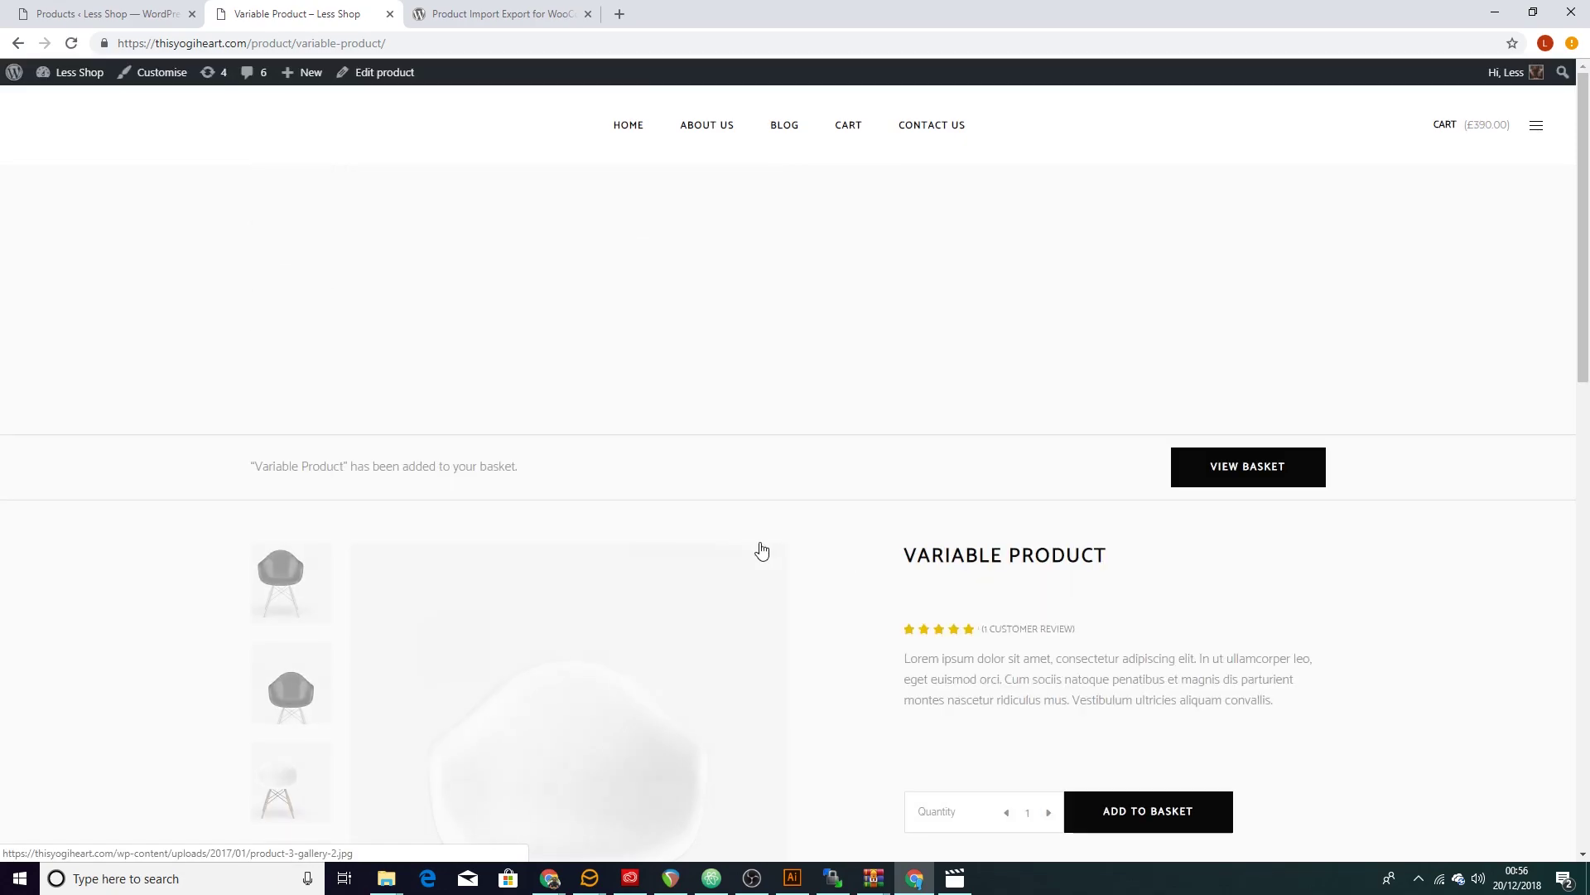
pyautogui.click(1255, 466)
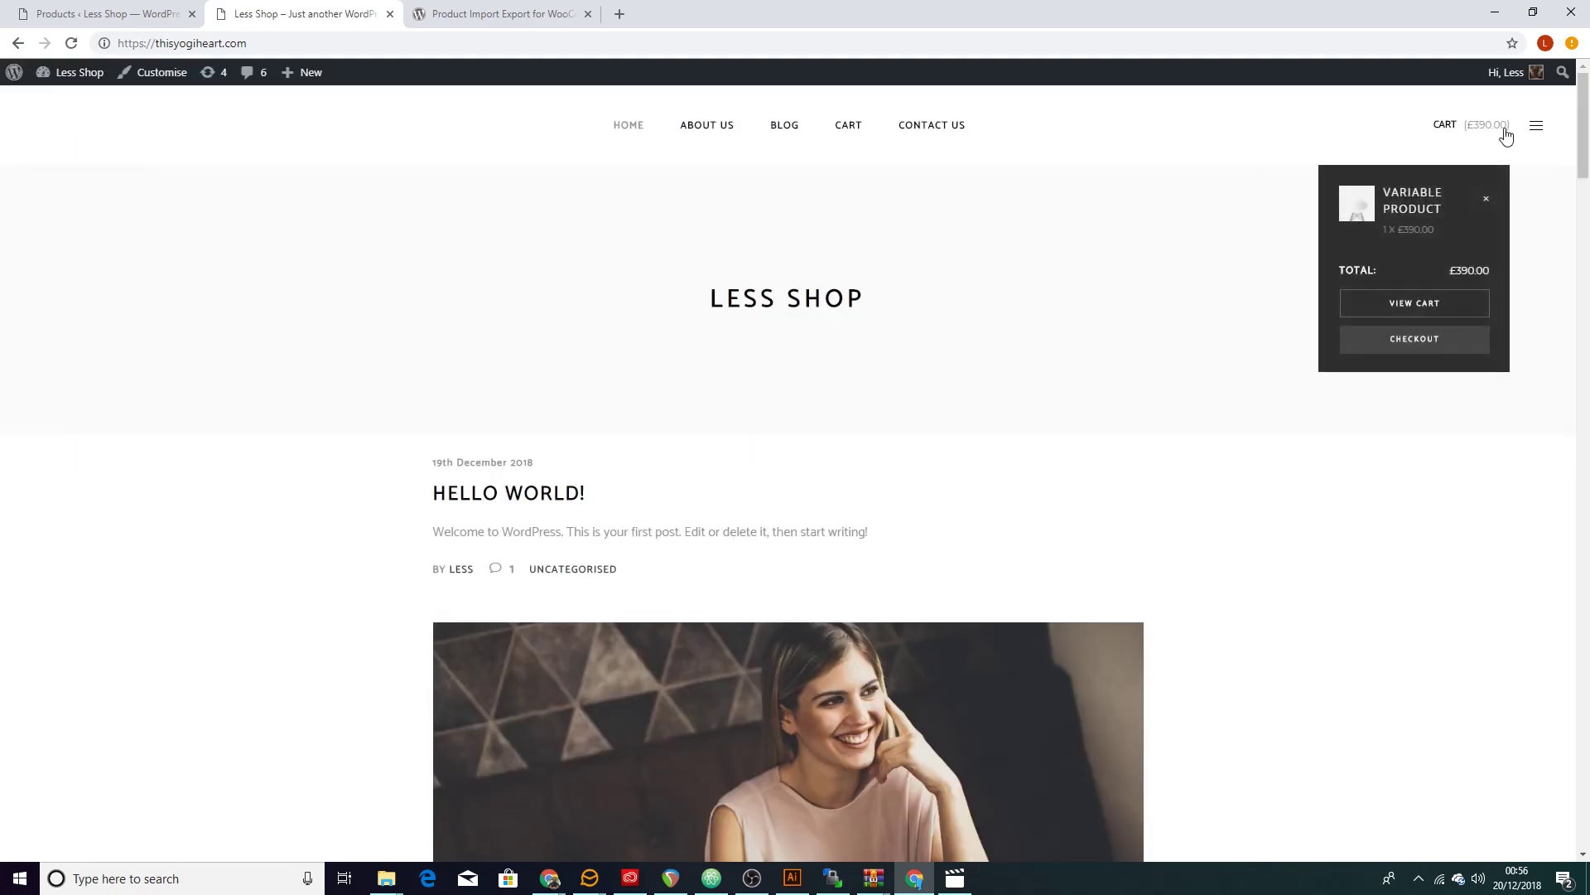
pyautogui.click(1423, 338)
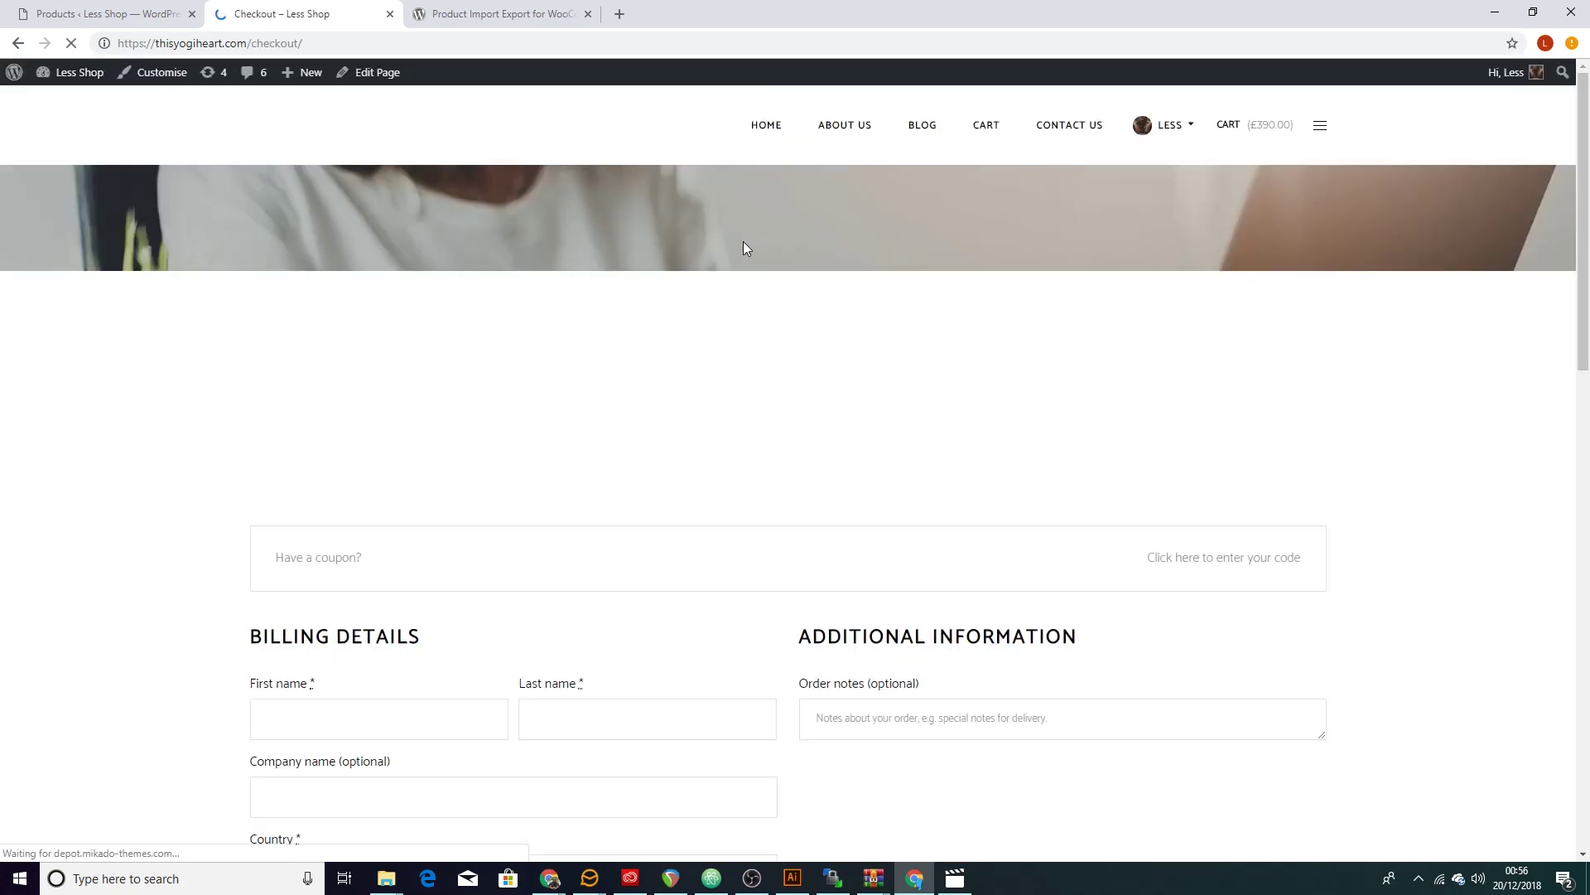
pyautogui.scroll(-4, 563, 709)
pyautogui.scroll(4, 298, 377)
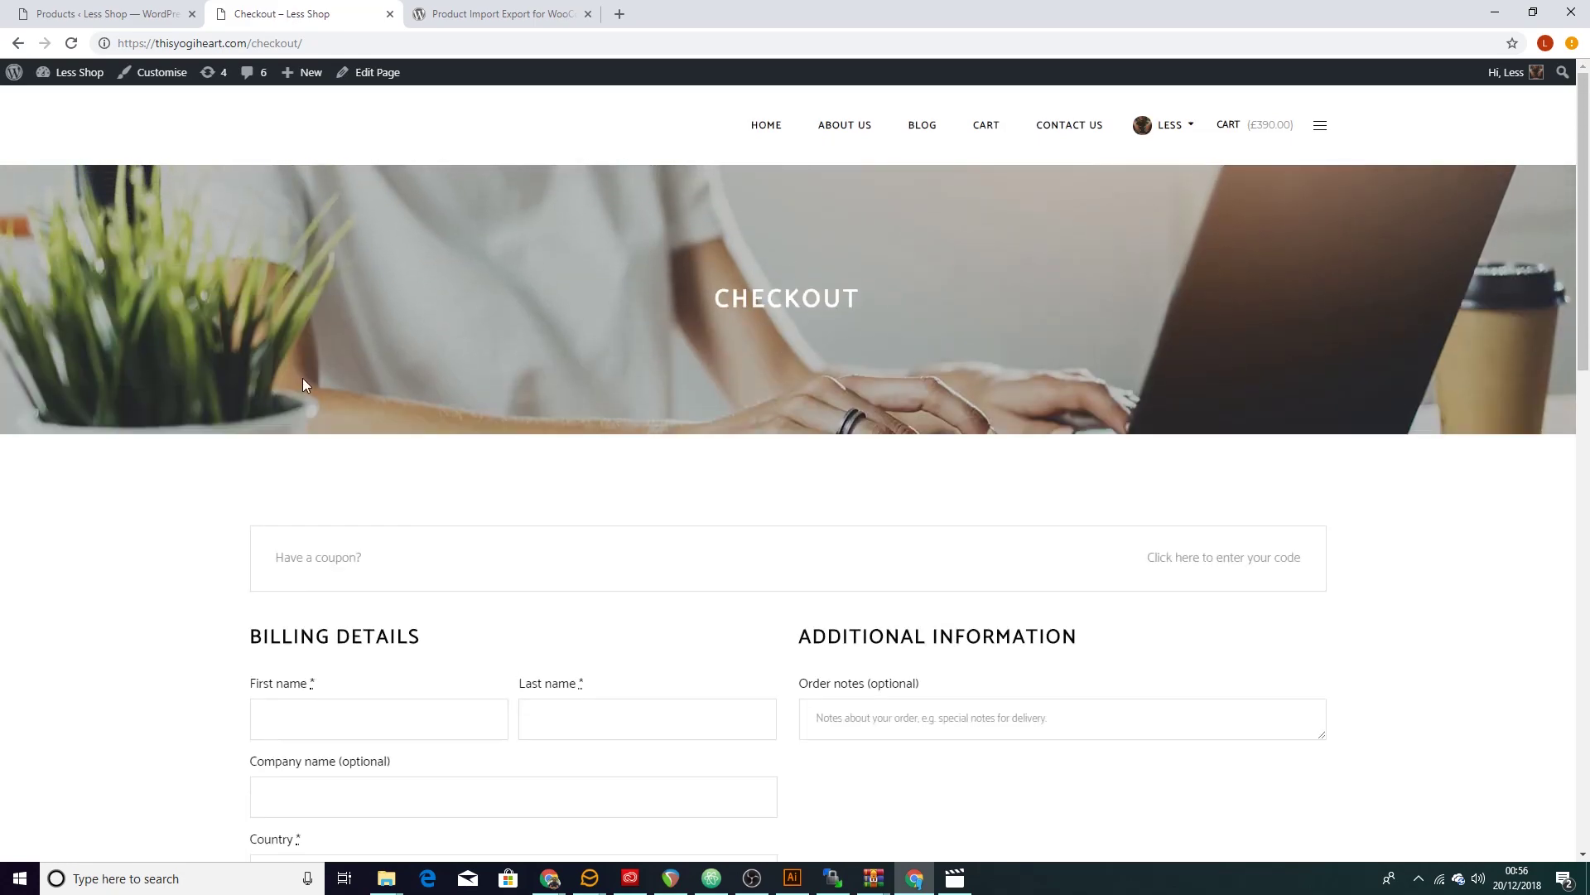
# - Return to the Less Shop home page and select the site address in the address bar
pyautogui.click(754, 133)
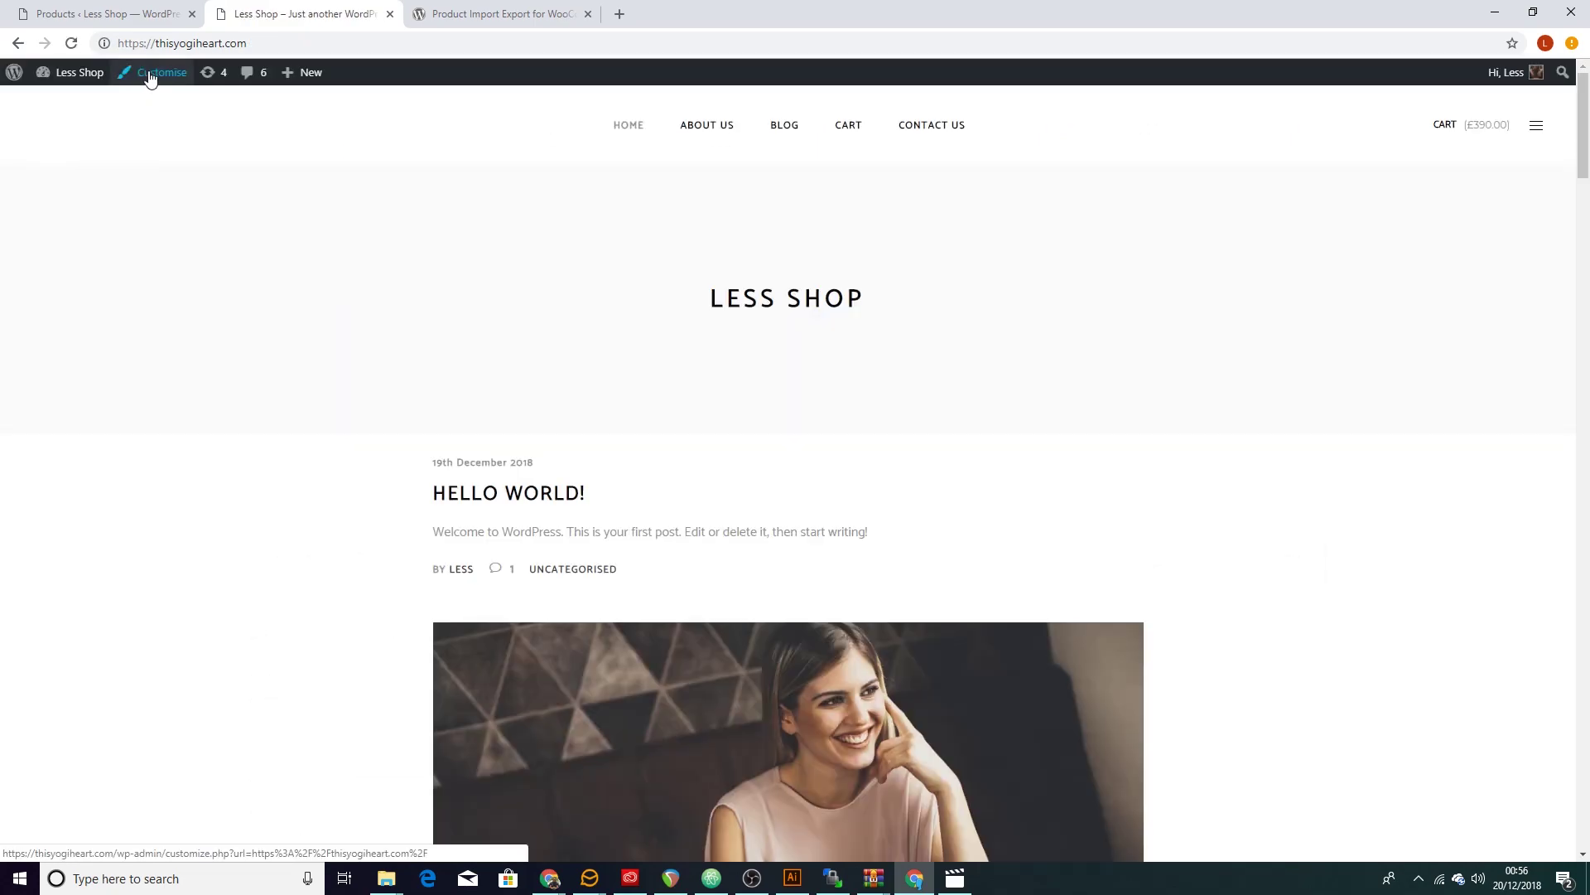
pyautogui.click(285, 45)
pyautogui.click(290, 44)
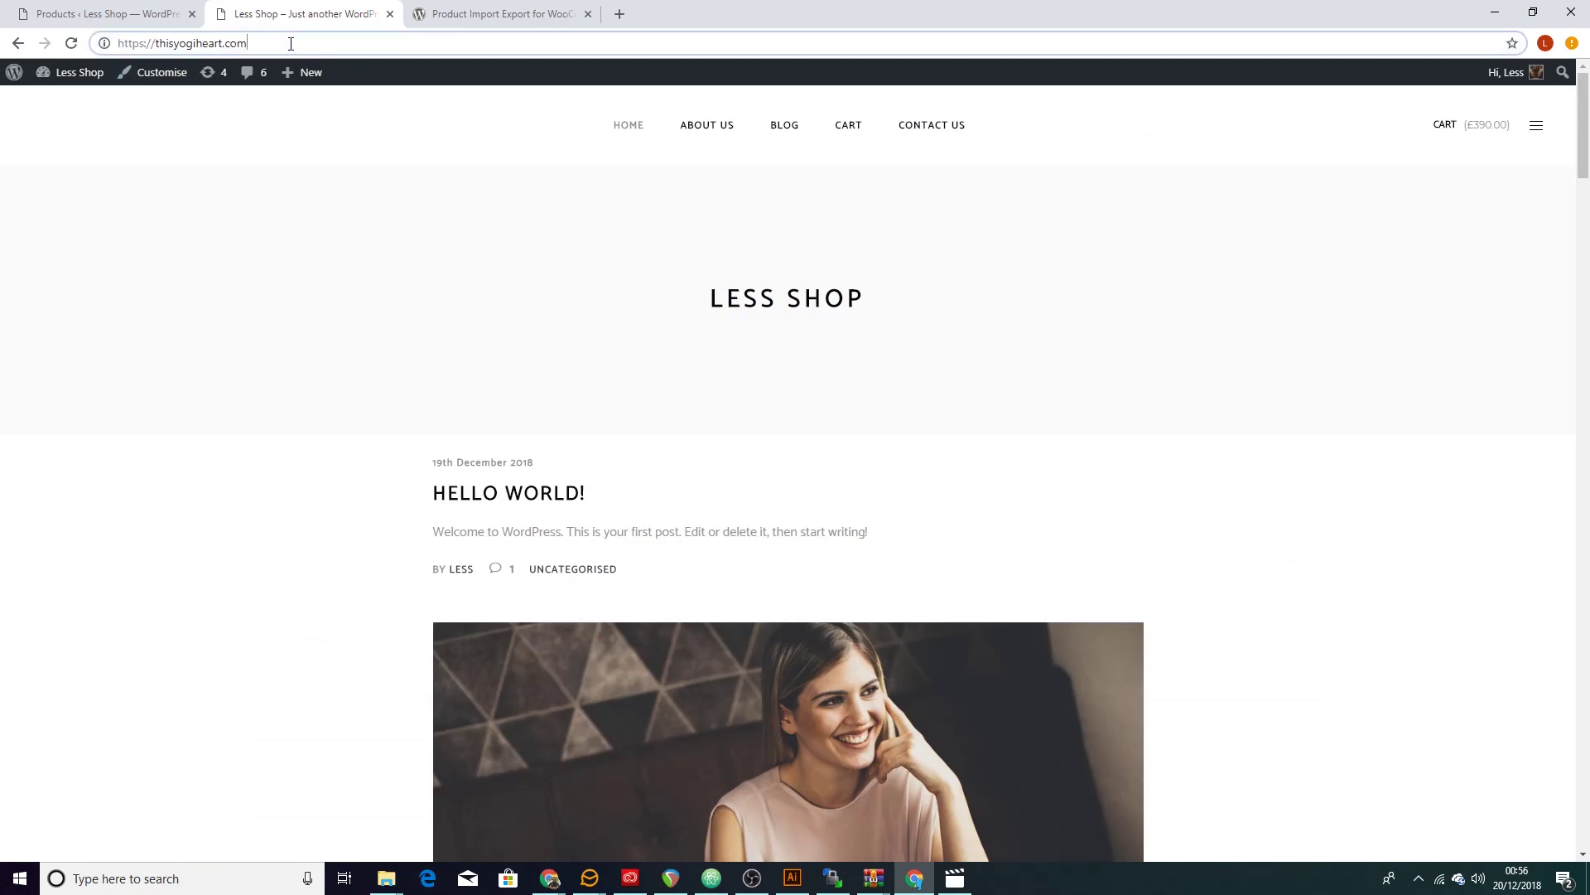
# - Read through the Product Import Export for WooCommerce plugin page and select its title text
pyautogui.click(478, 21)
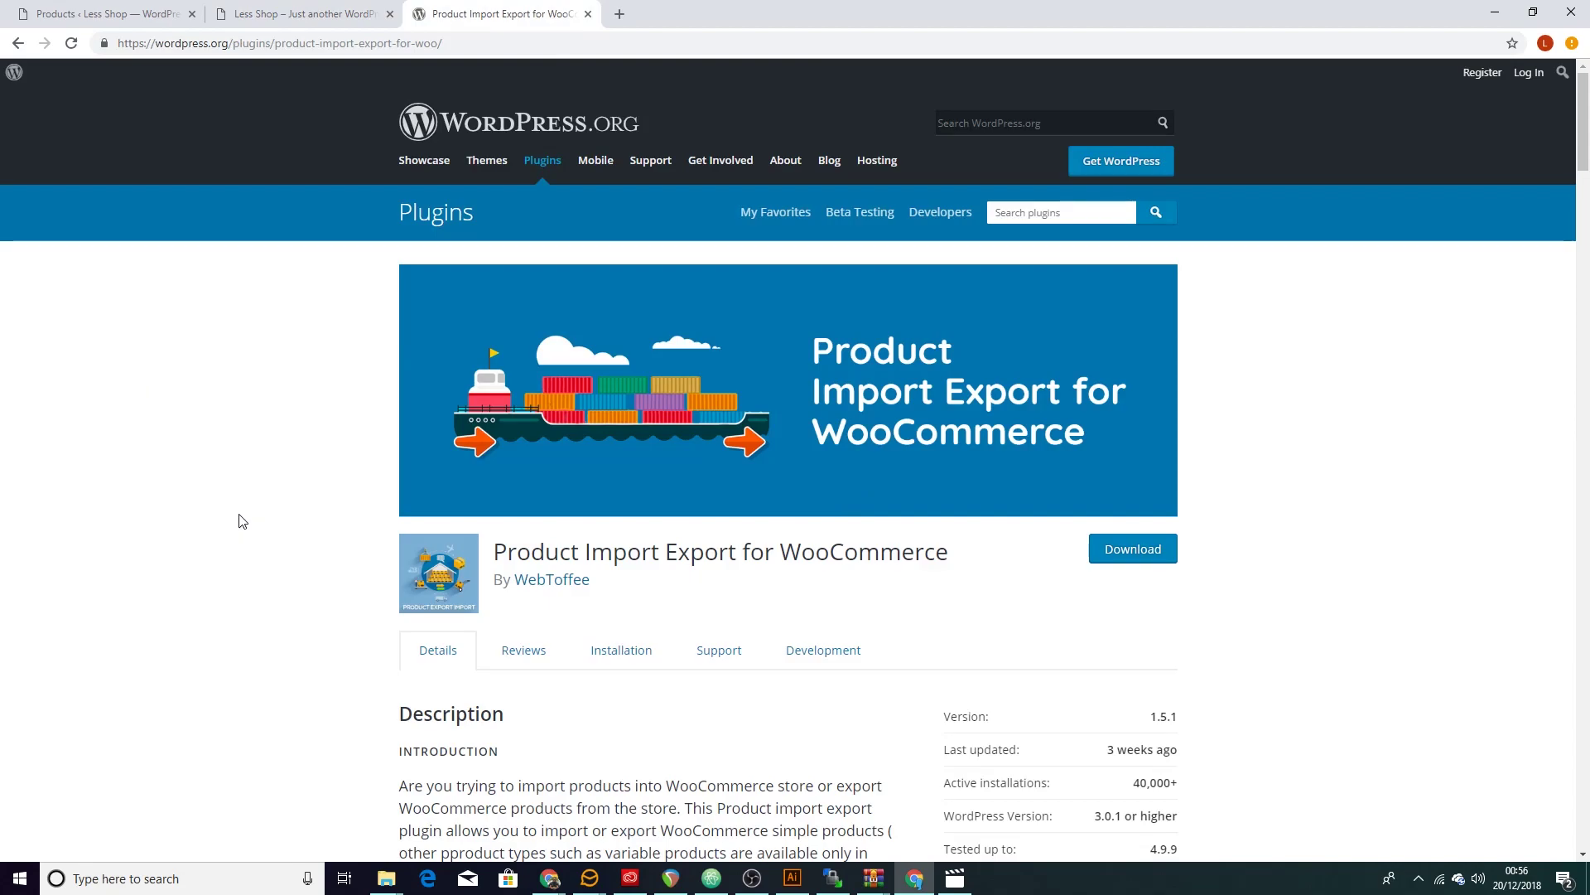
pyautogui.scroll(-2, 248, 520)
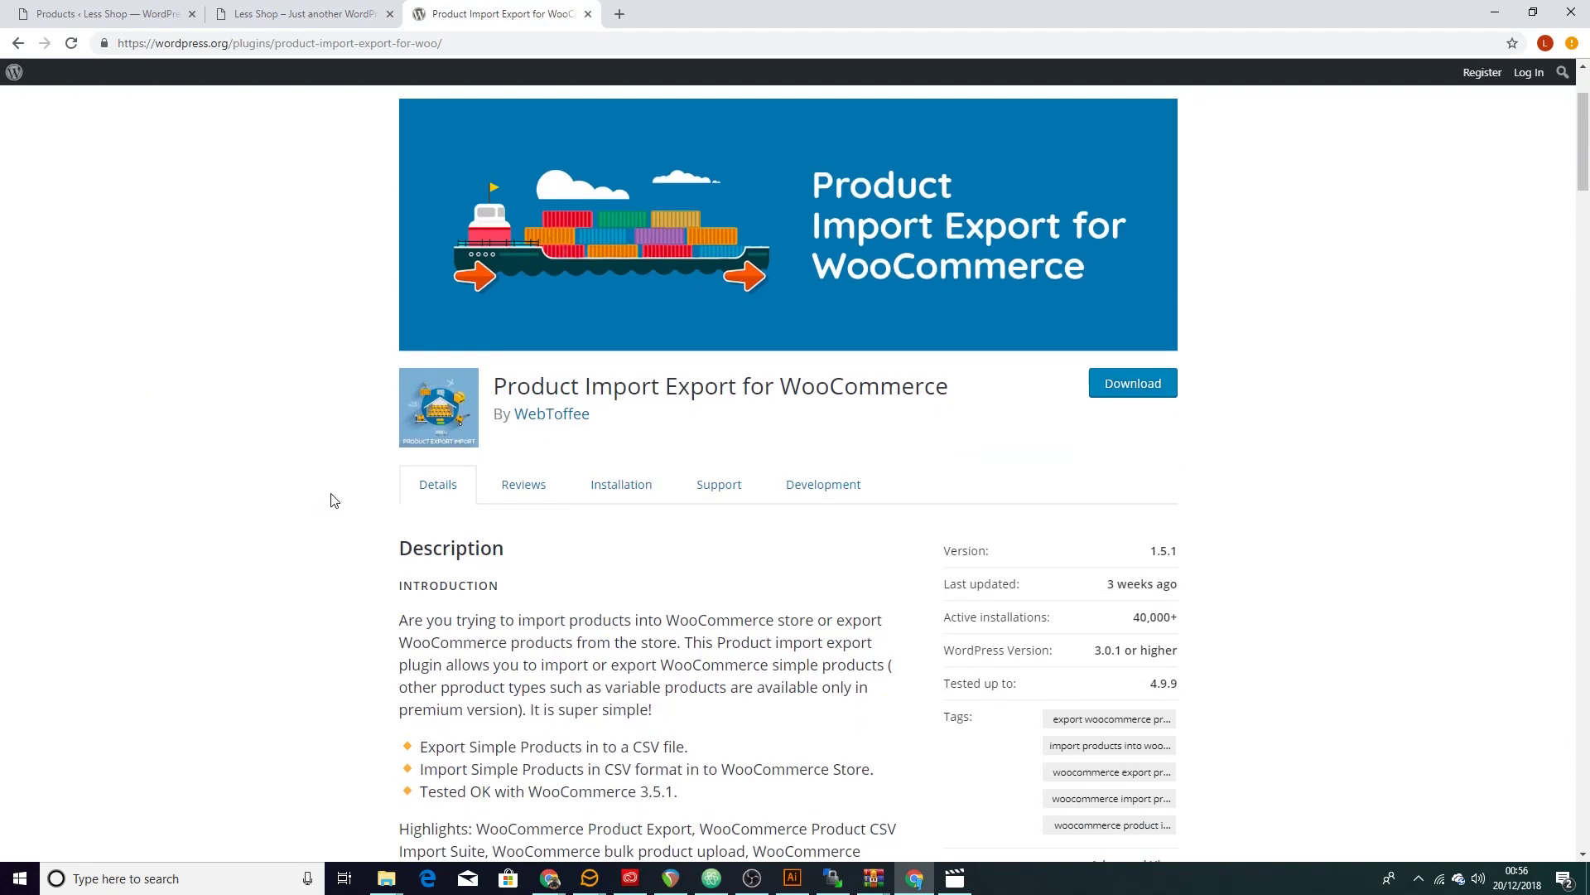
pyautogui.scroll(-4, 329, 466)
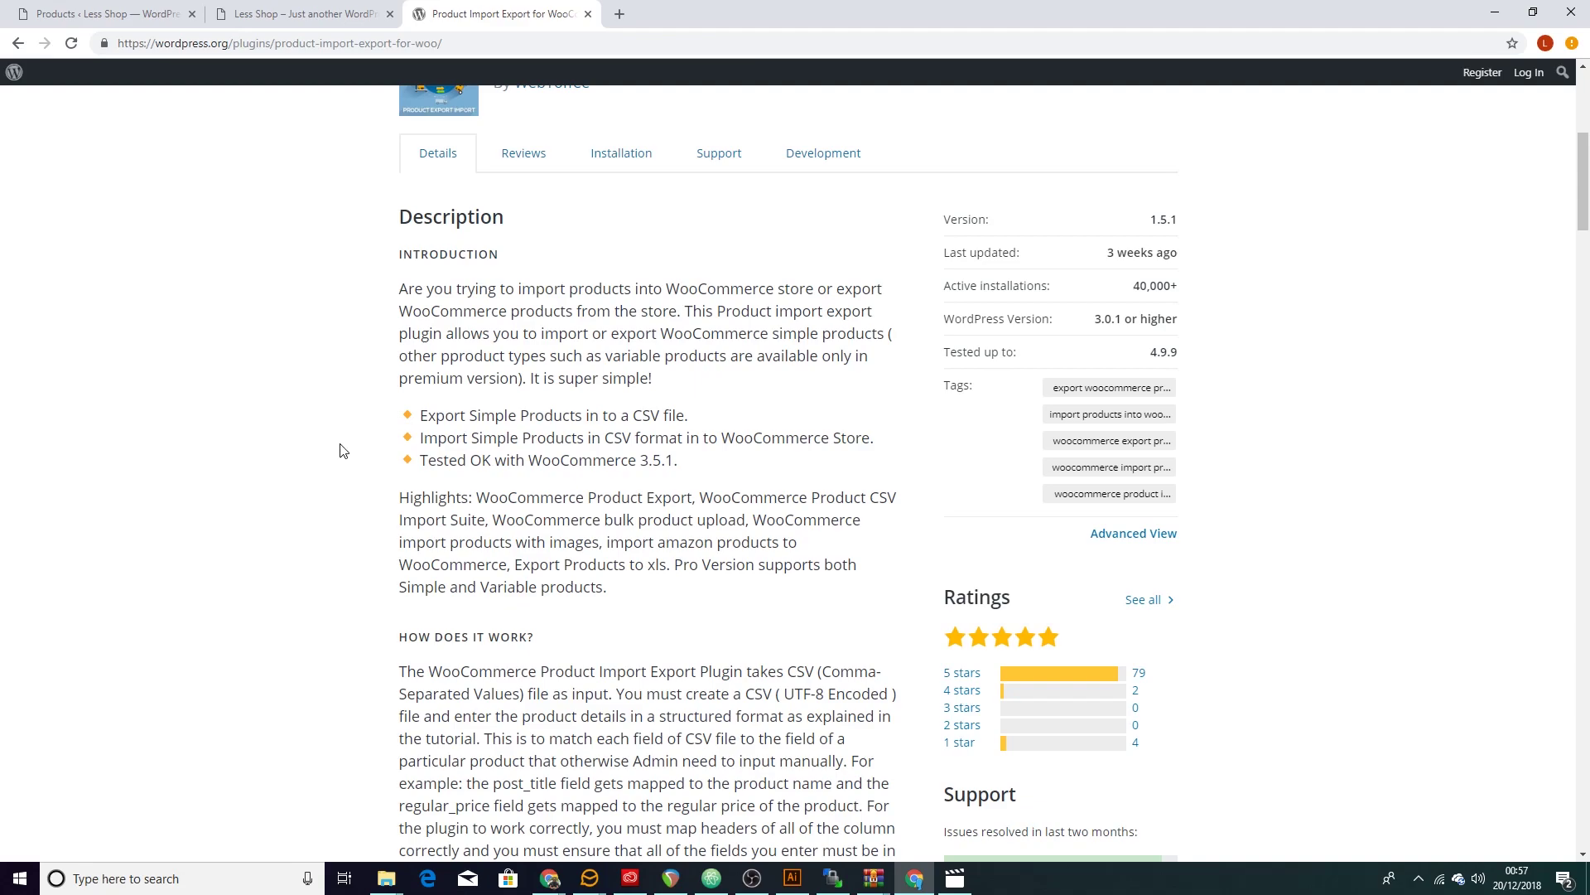
pyautogui.scroll(-4, 534, 756)
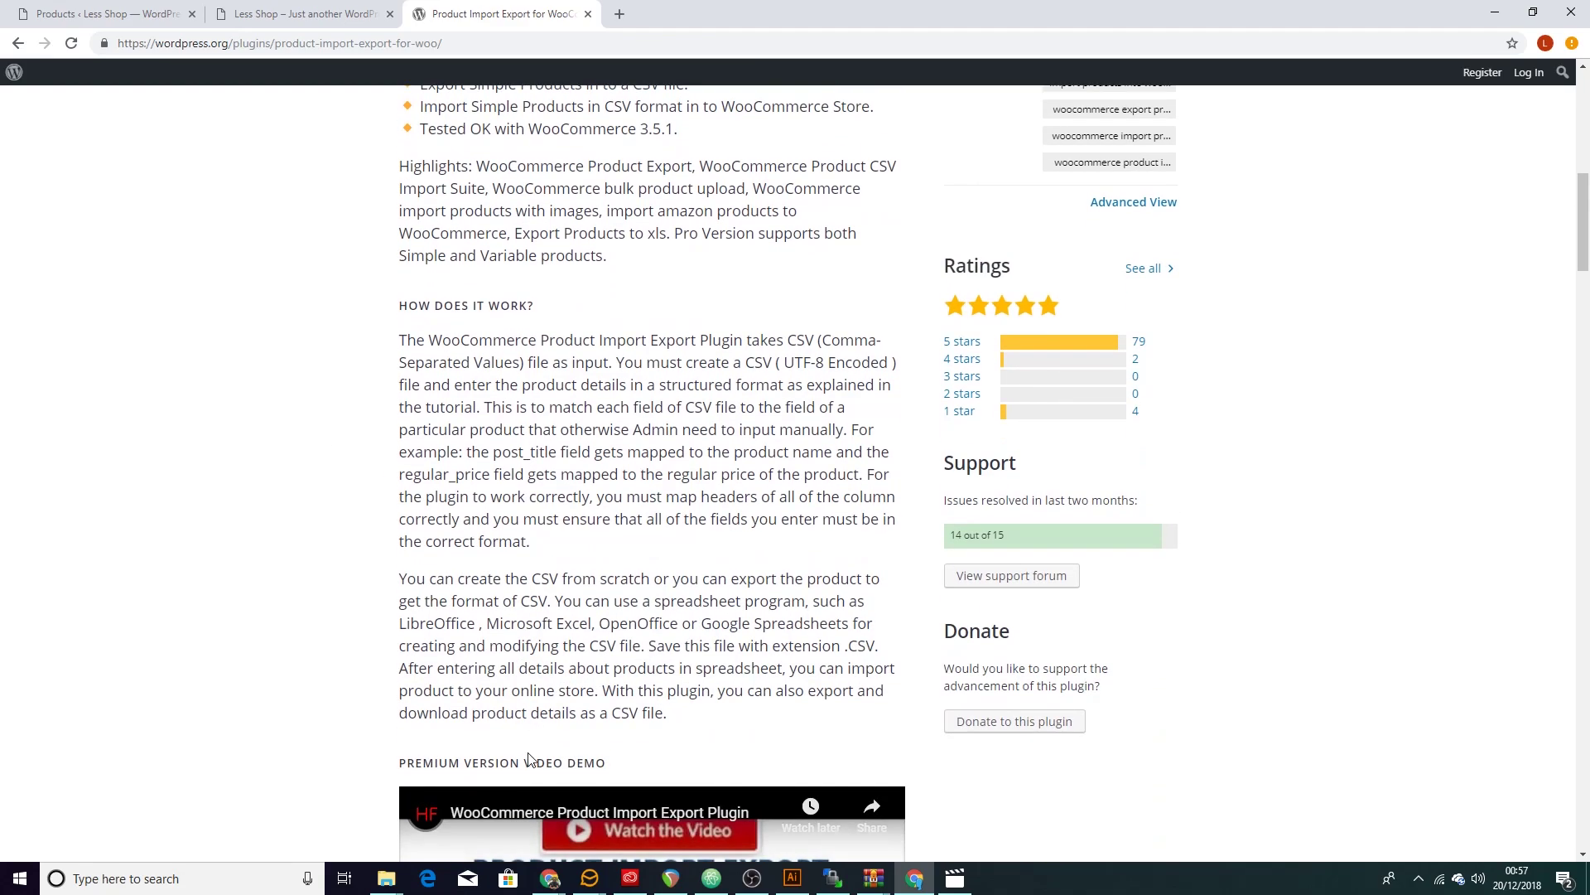
pyautogui.scroll(6, 533, 755)
pyautogui.scroll(4, 479, 657)
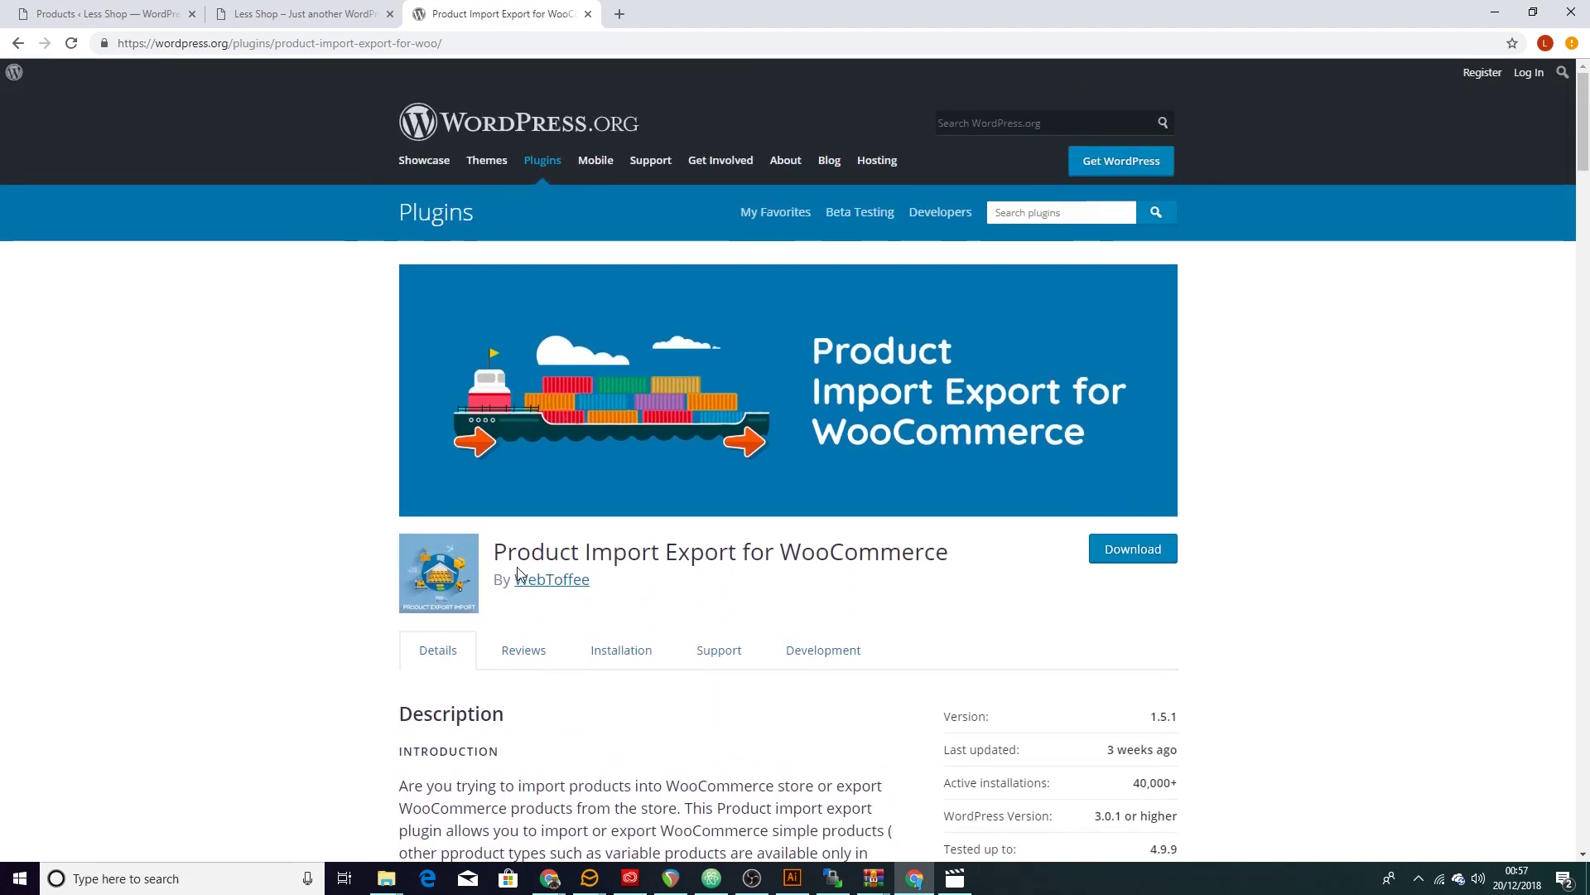
pyautogui.moveTo(490, 552); pyautogui.dragTo(992, 560)
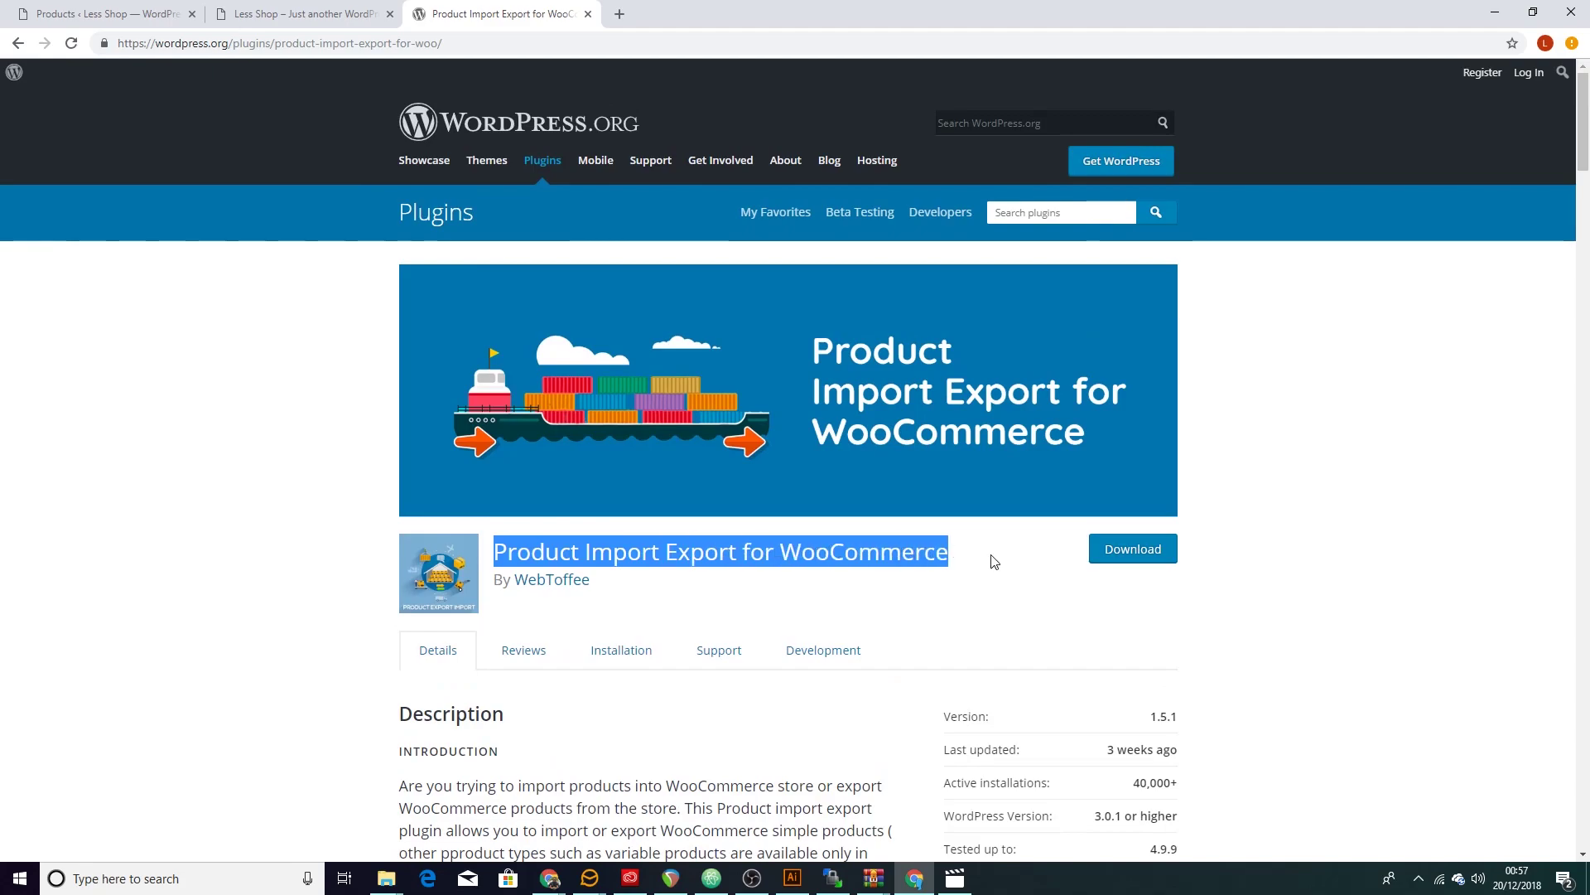
# - Go to the admin Products list and scroll through the 57 published products
pyautogui.click(268, 10)
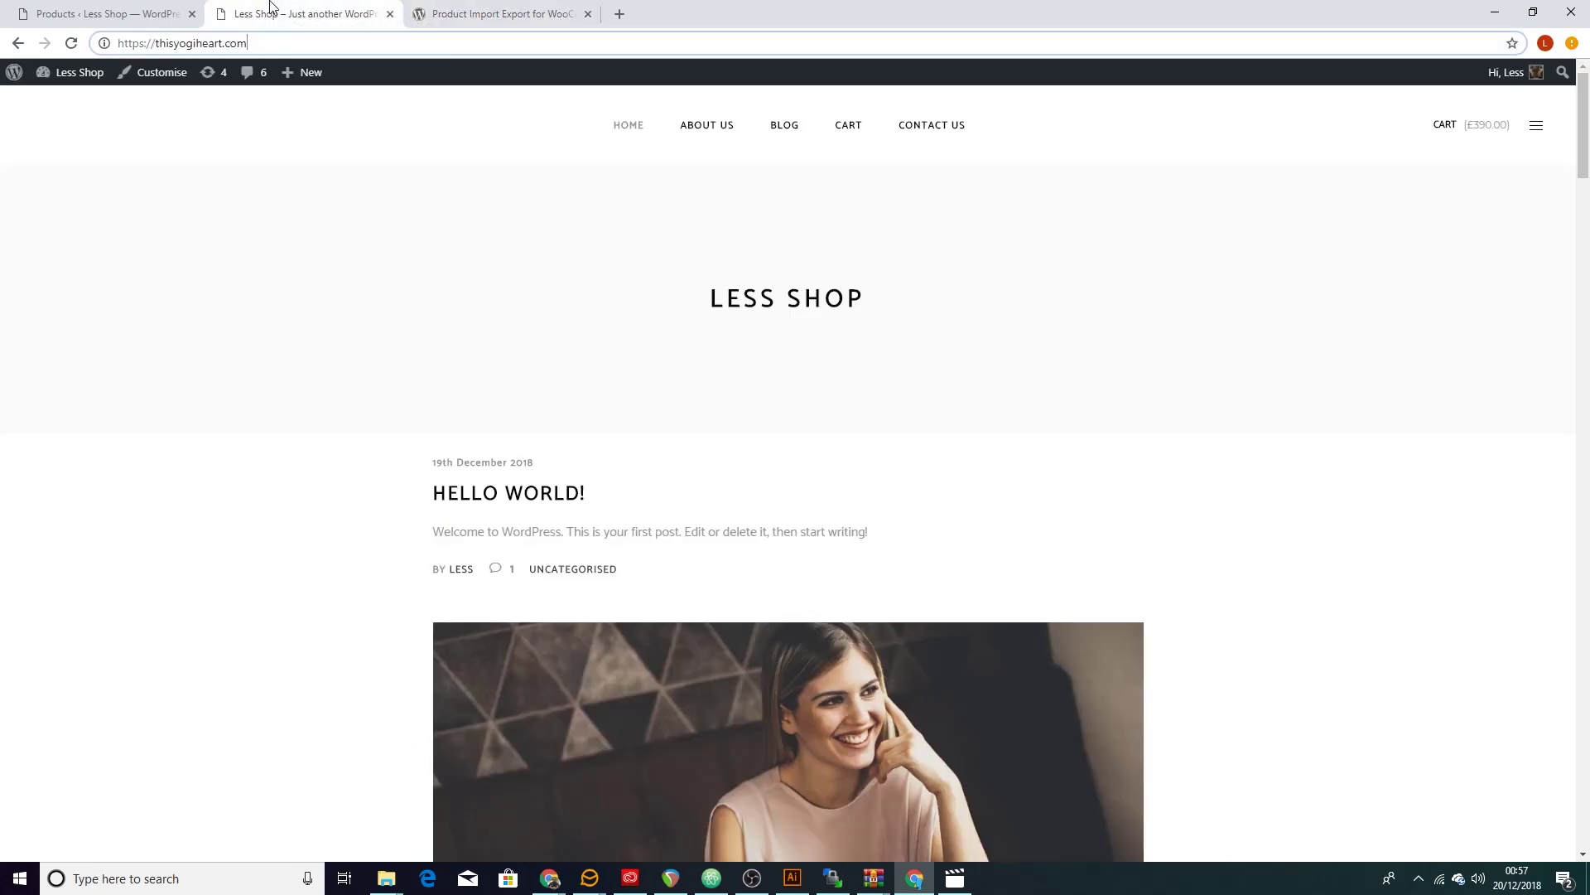
pyautogui.click(132, 14)
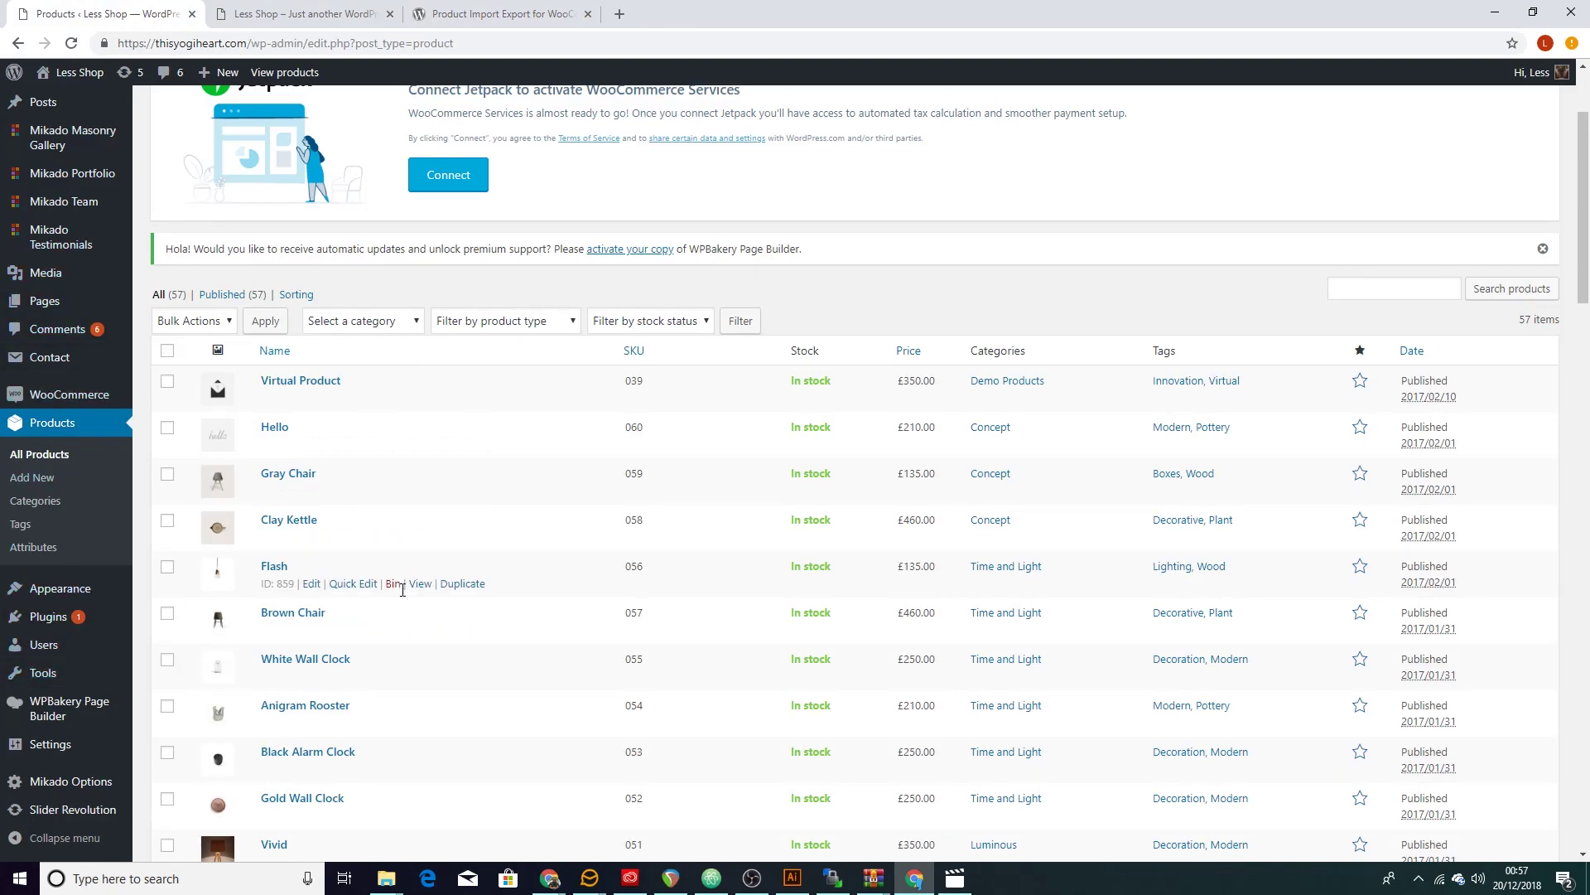
pyautogui.scroll(-9, 637, 614)
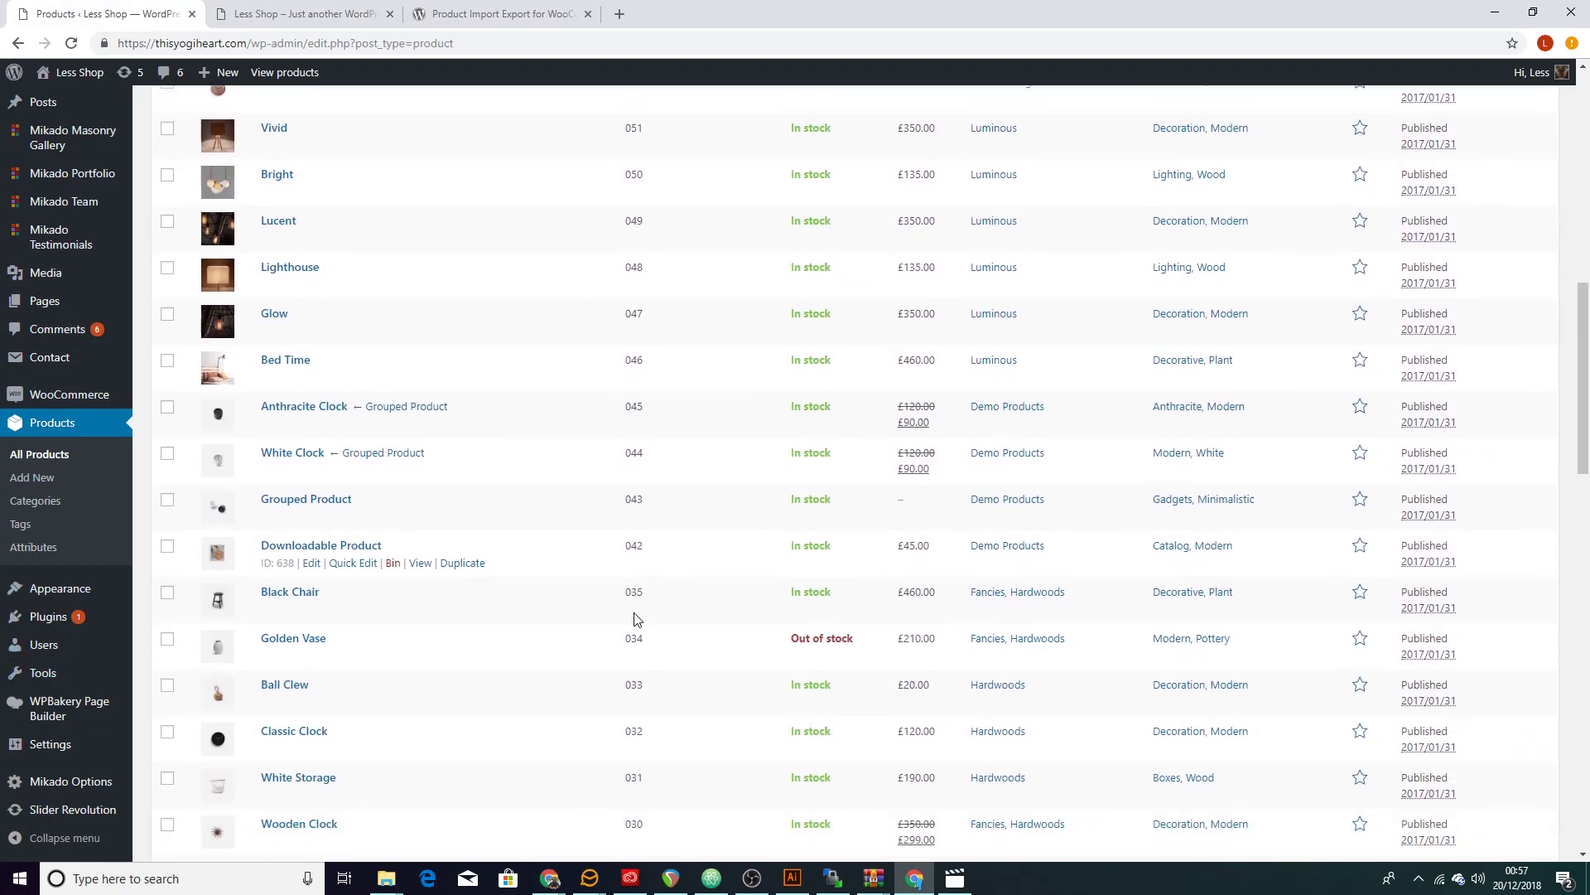
pyautogui.scroll(10, 638, 617)
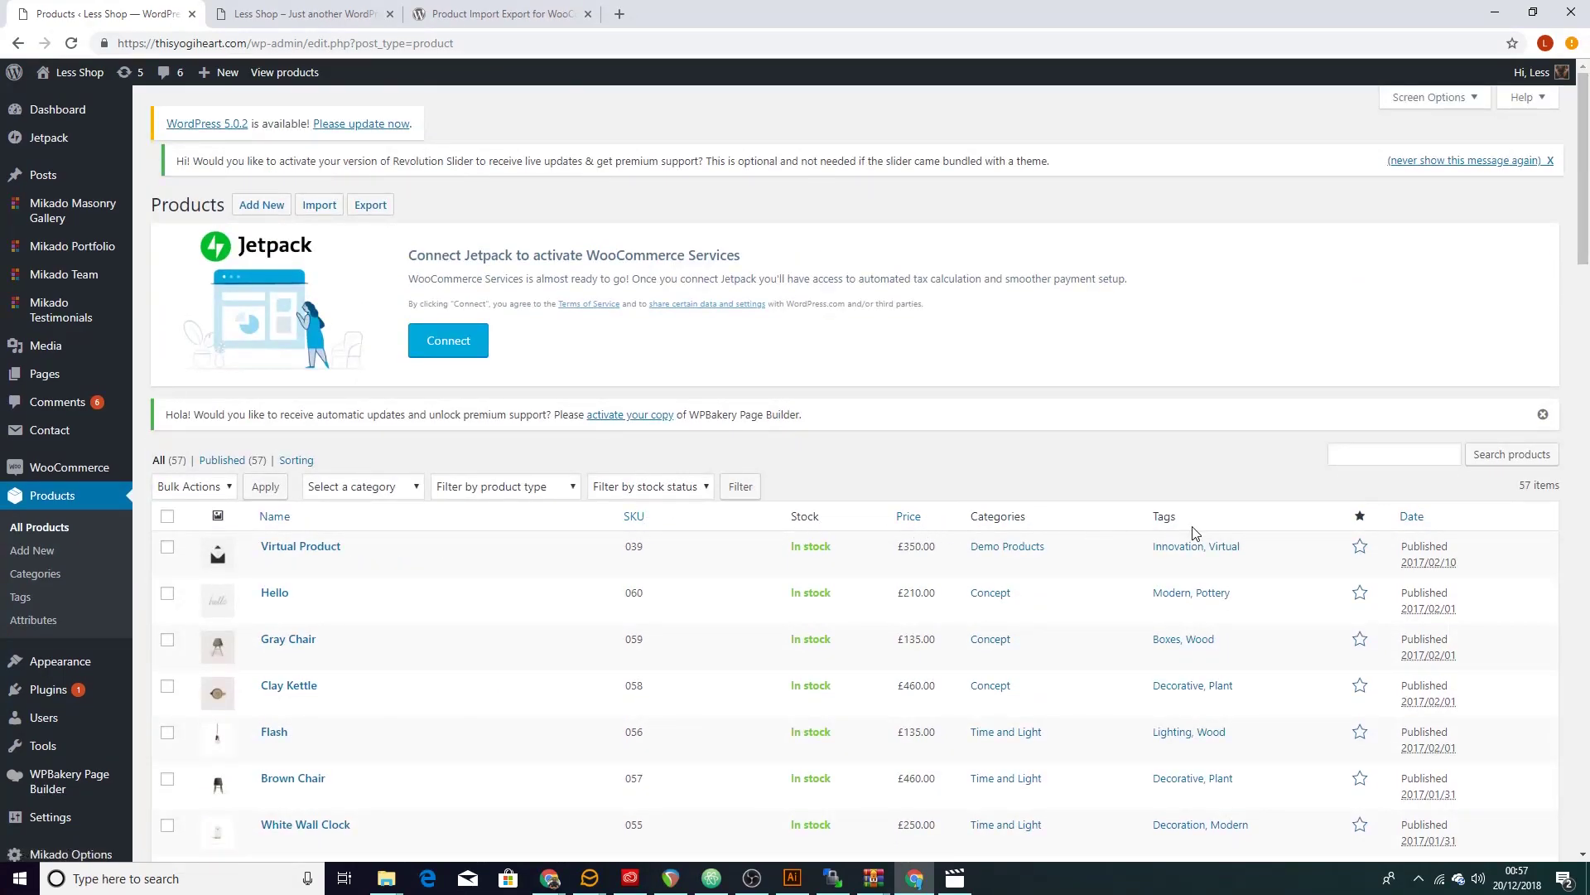
pyautogui.scroll(-3, 513, 605)
pyautogui.scroll(-3, 513, 605)
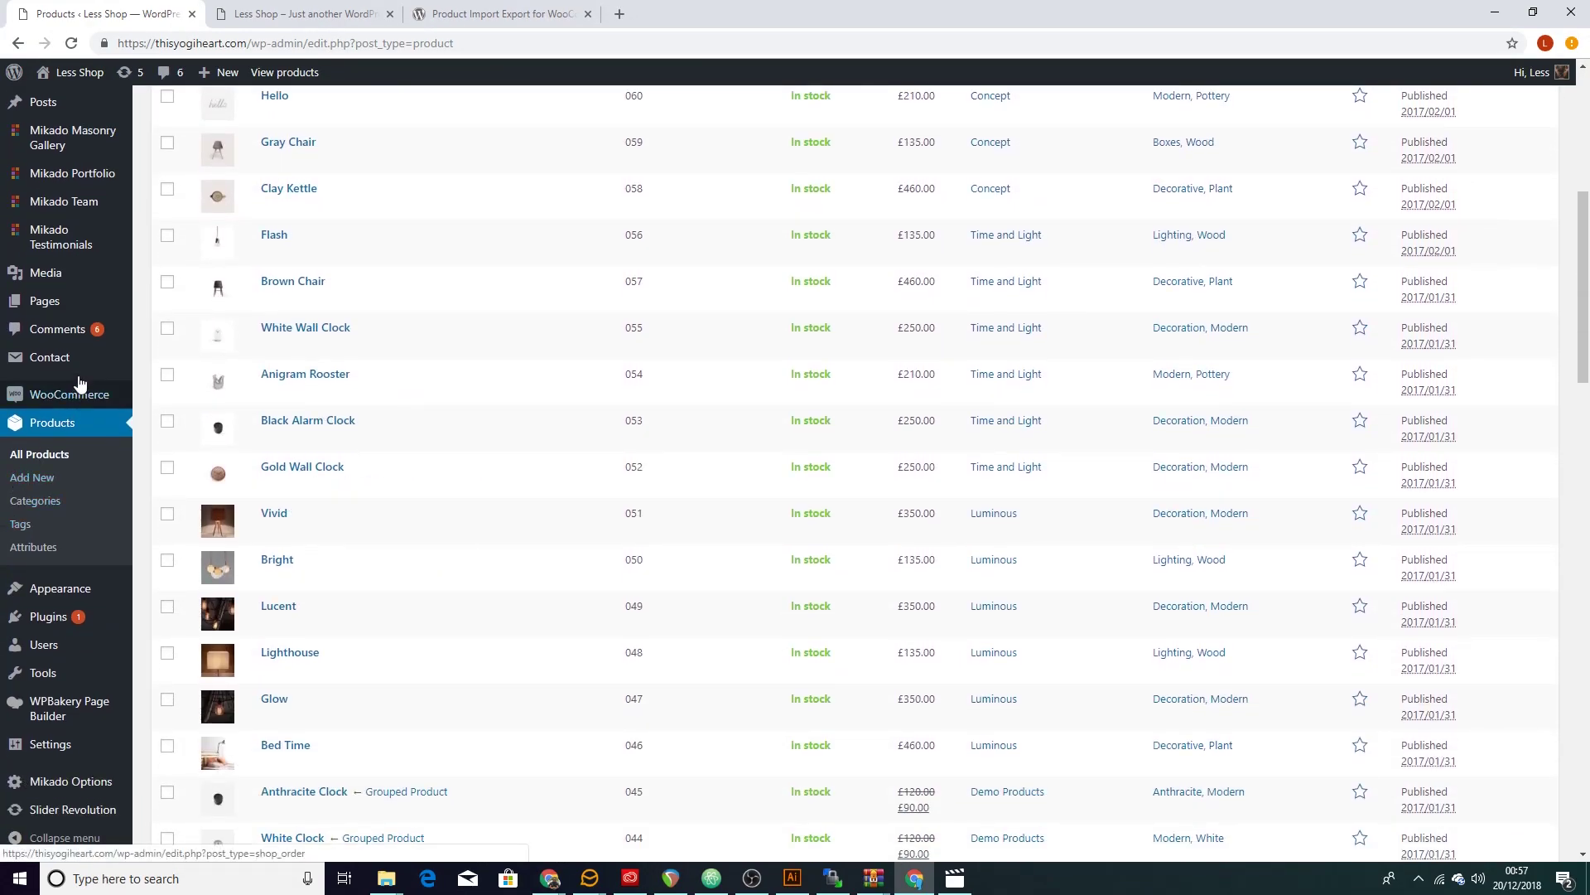
pyautogui.moveTo(39, 603)
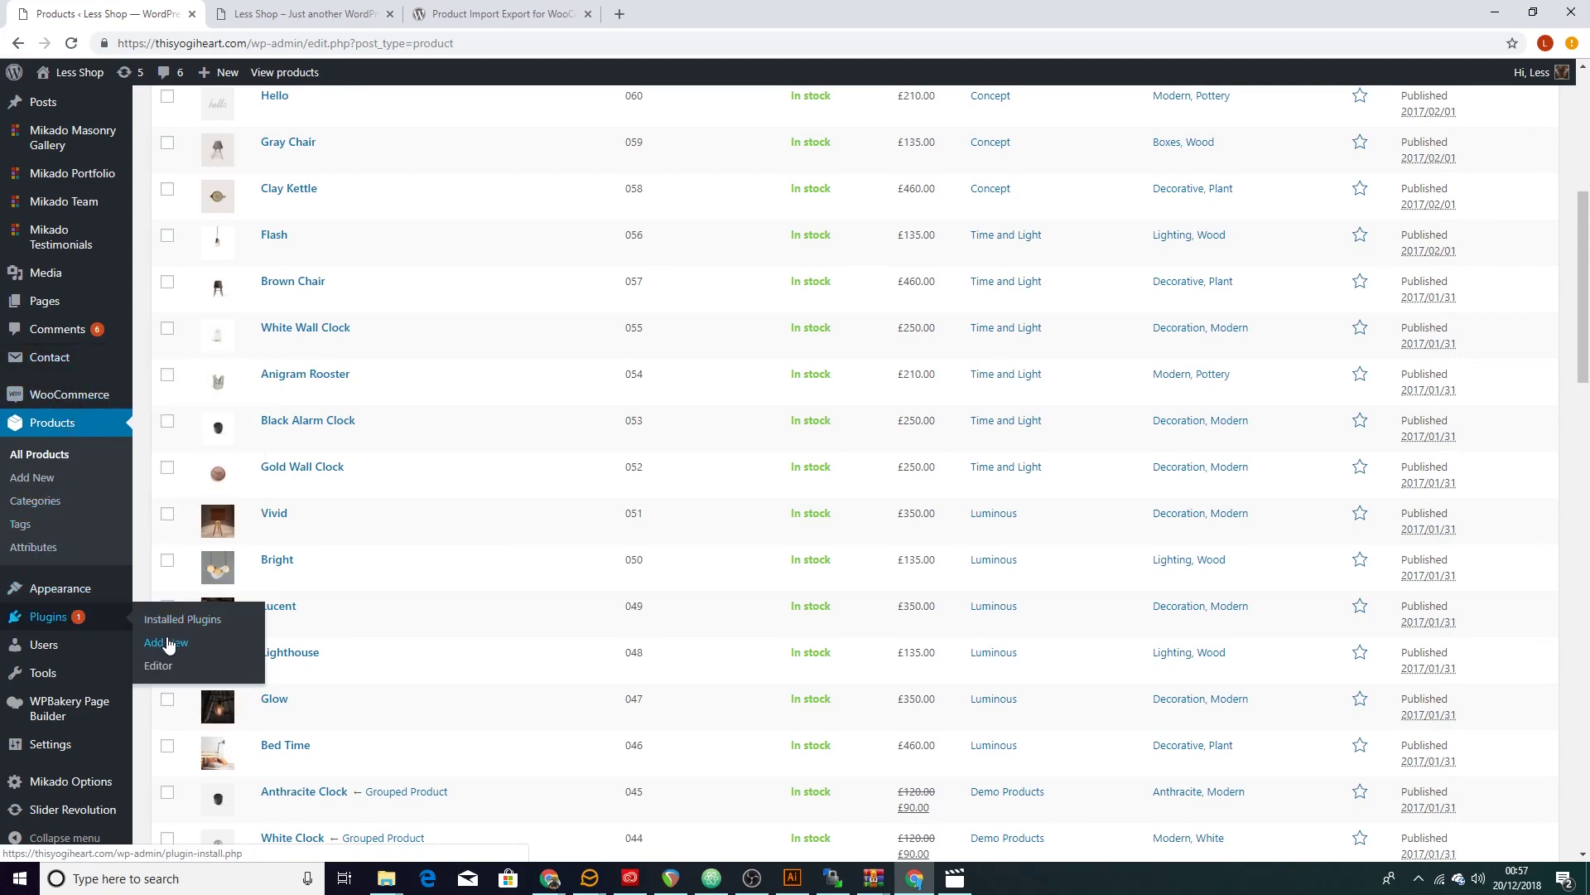
# - Search Add New plugins for the pasted 'Product Import Export for WooCommerce' name and activate it
pyautogui.click(168, 644)
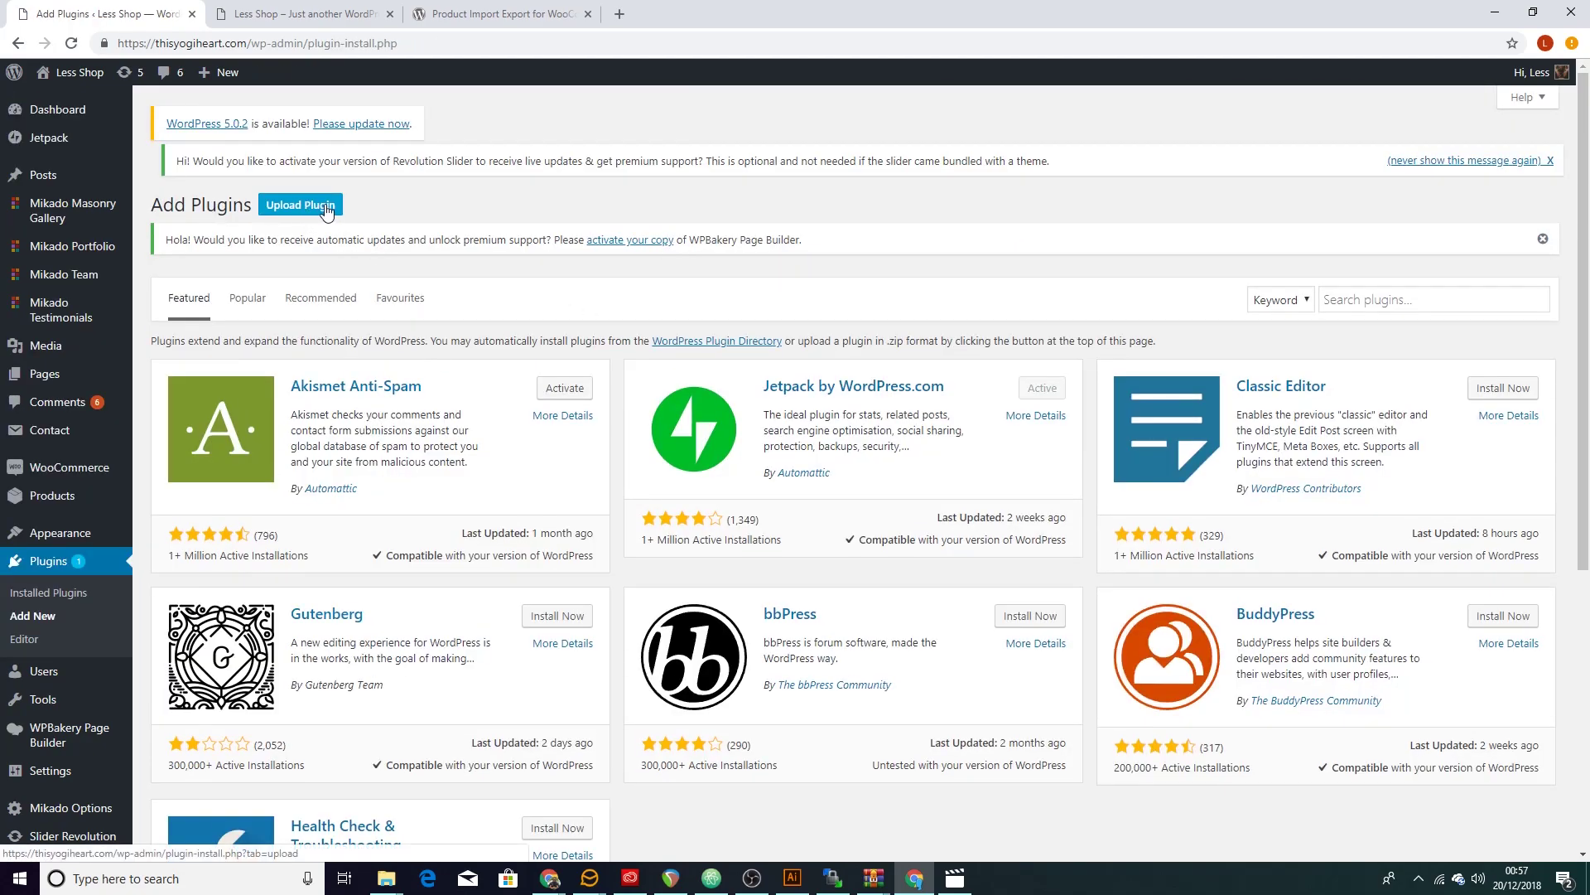
pyautogui.click(1435, 299)
pyautogui.write('Product Import Export for WooCommerce')
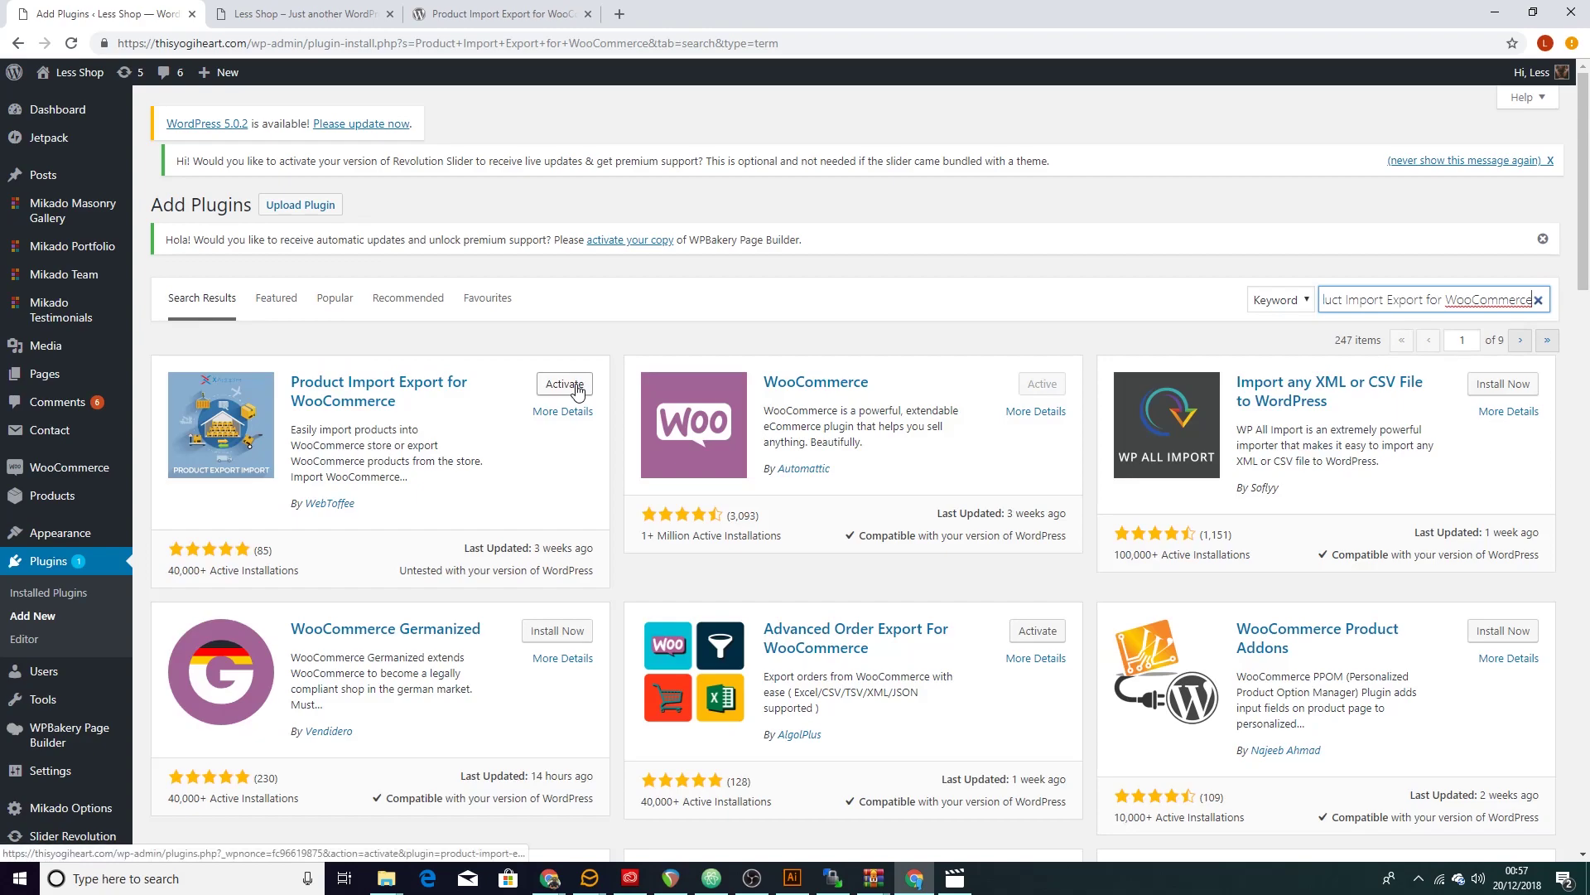
pyautogui.click(565, 384)
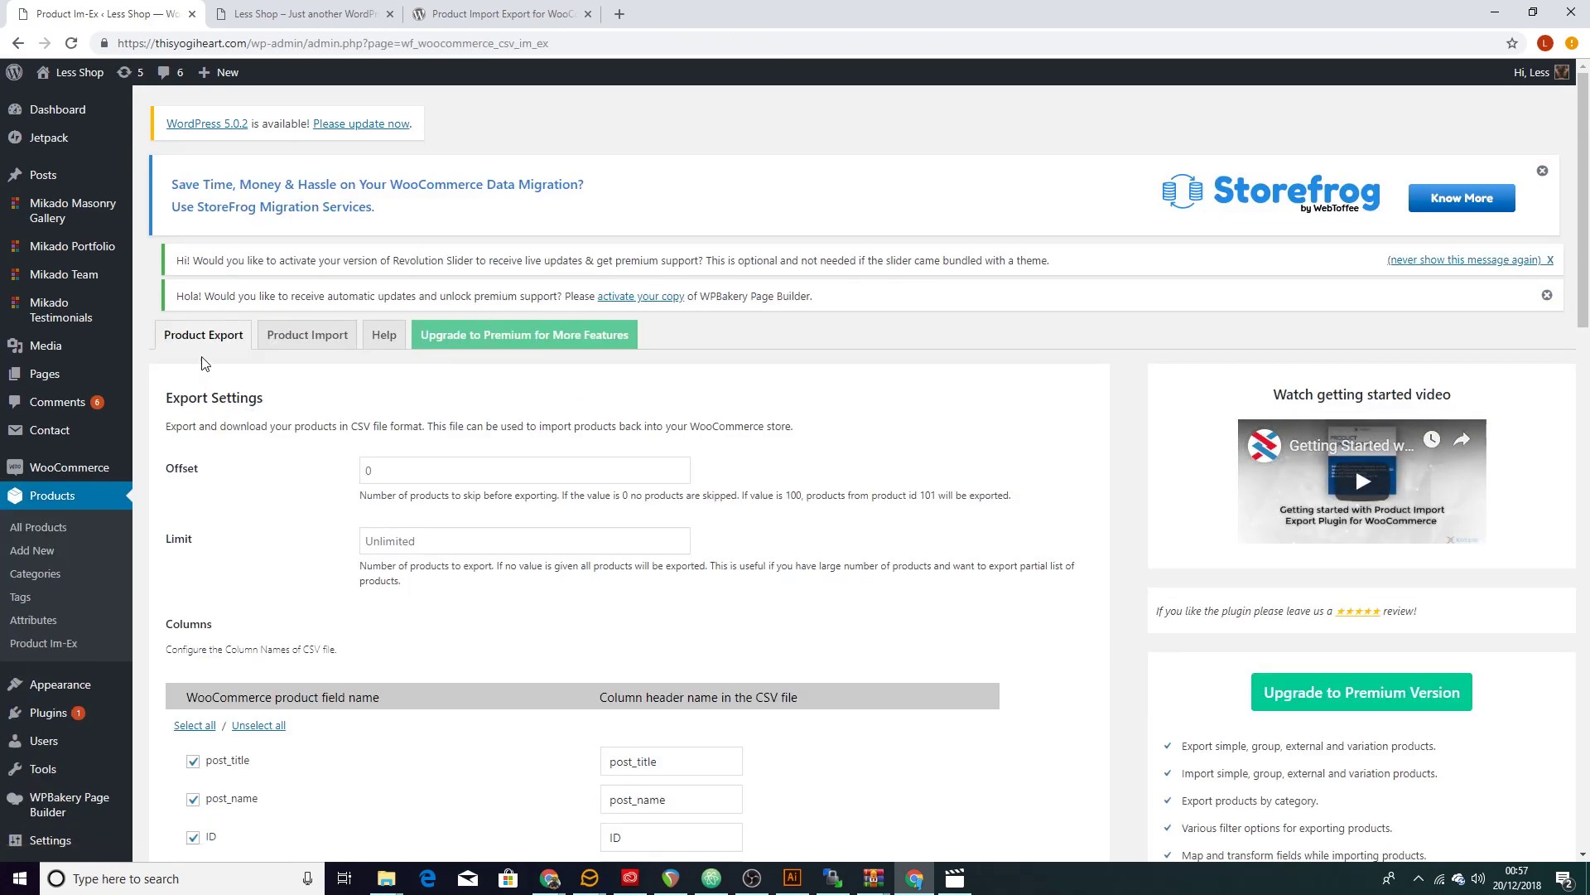
# - Review the Product Export settings: Offset 0, Limit Unlimited, and every product column ticked
pyautogui.scroll(-3, 212, 390)
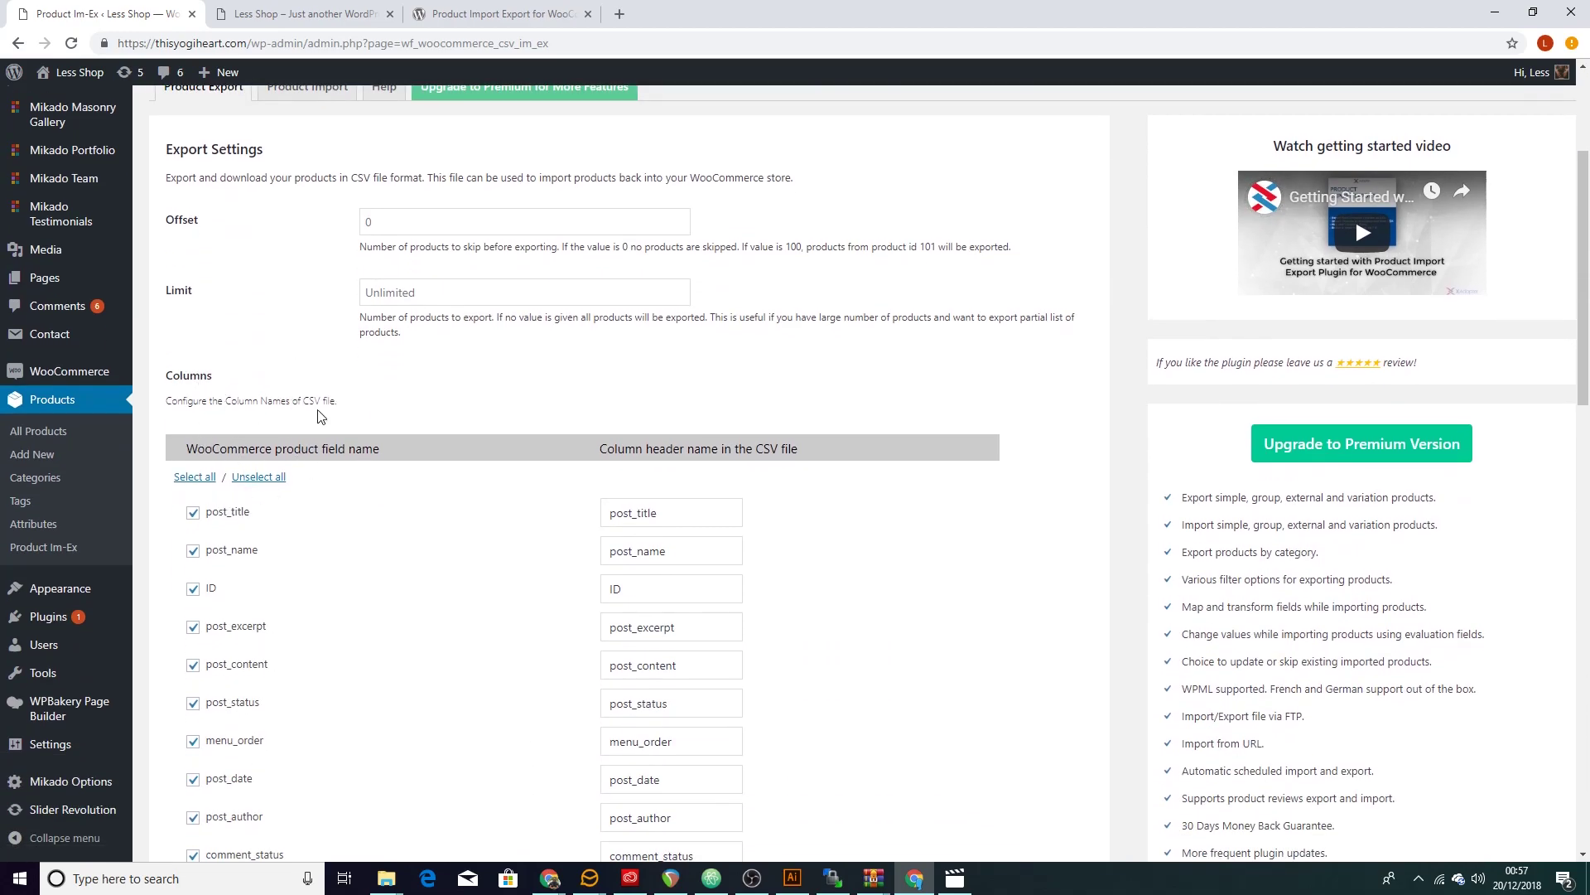
pyautogui.moveTo(348, 410); pyautogui.dragTo(189, 405)
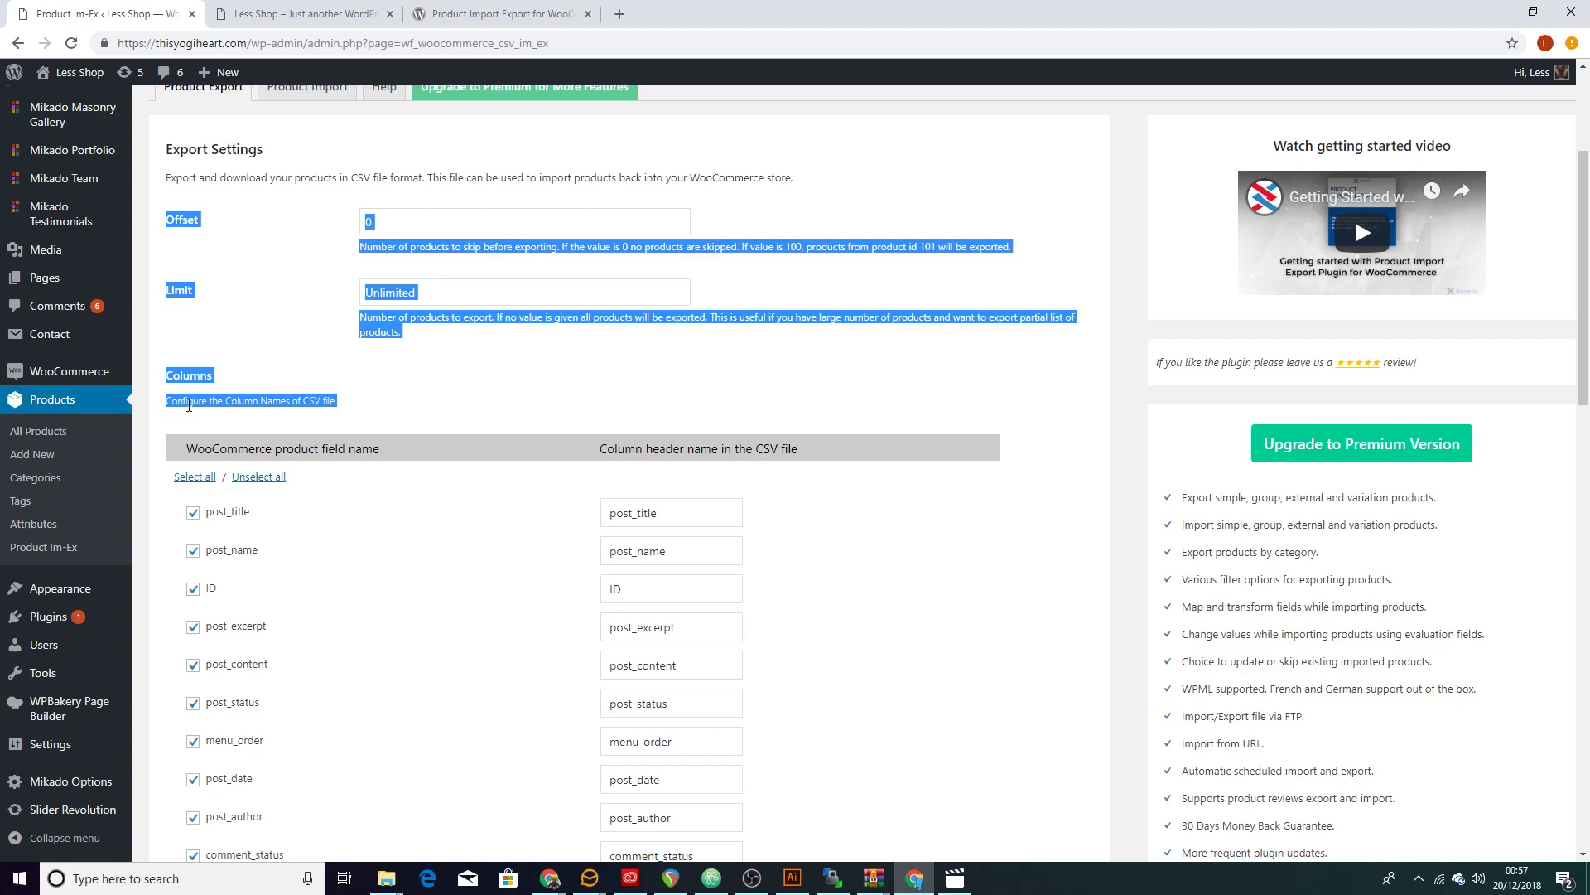
pyautogui.click(342, 403)
pyautogui.scroll(-1, 338, 431)
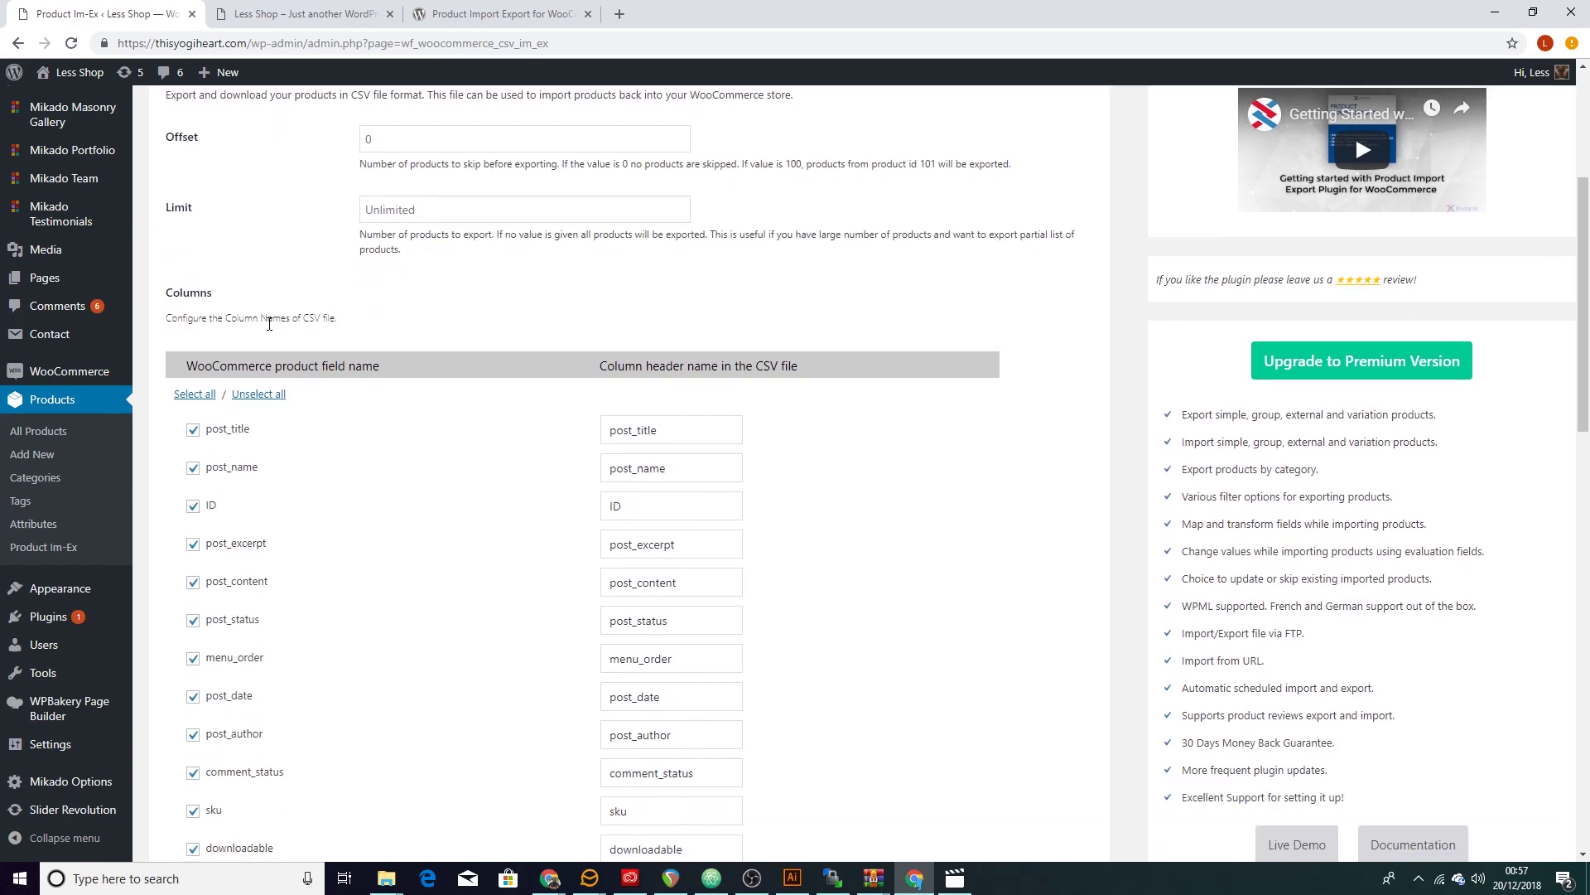
pyautogui.click(193, 504)
pyautogui.scroll(-3, 195, 514)
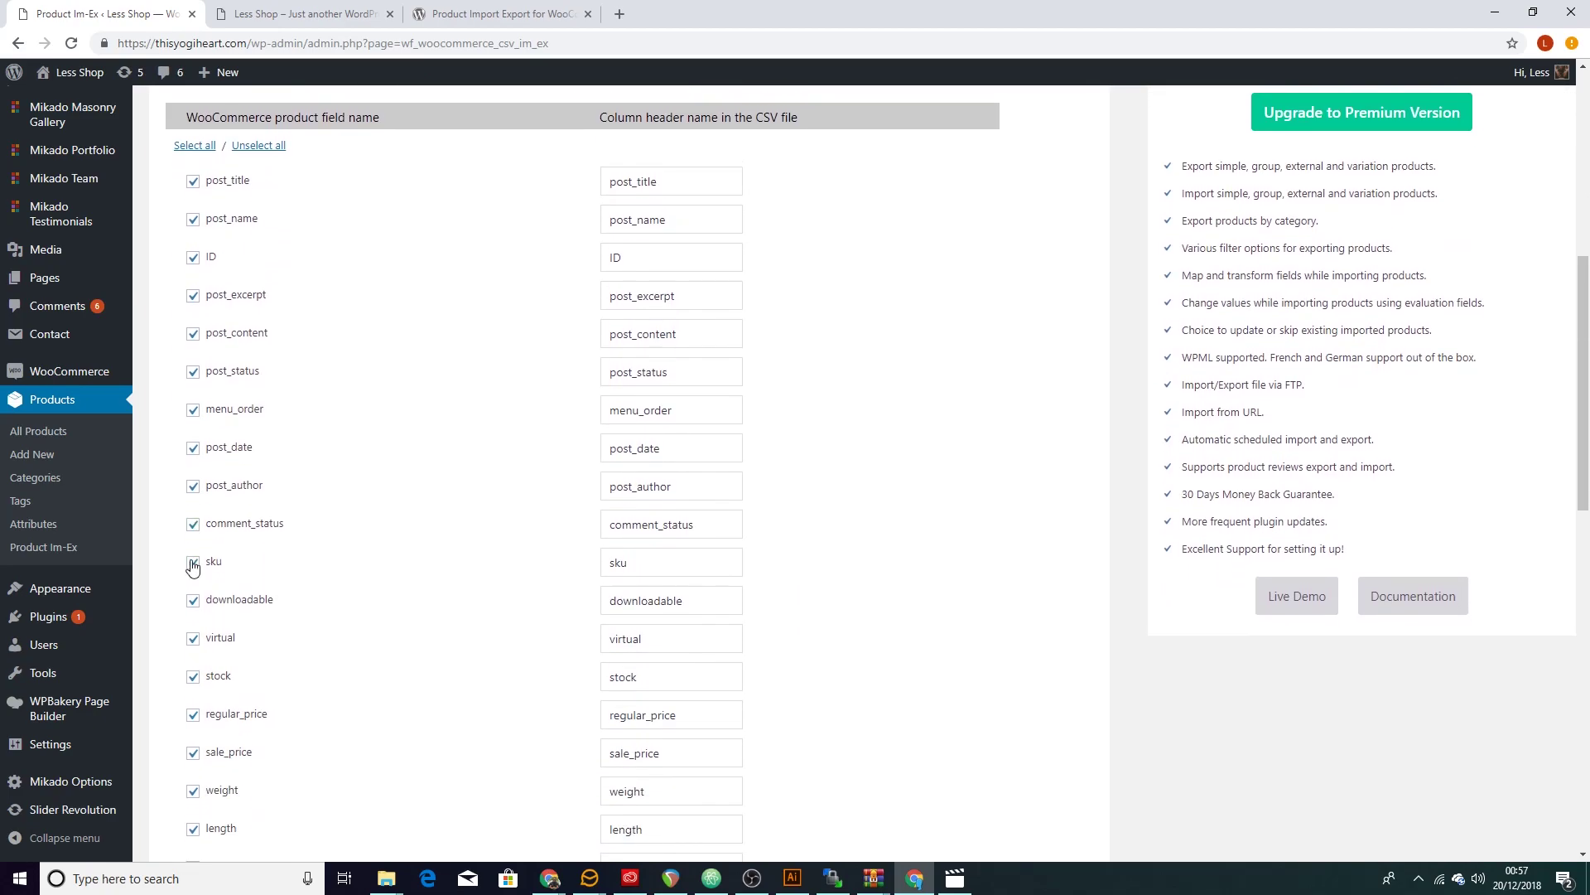
pyautogui.scroll(-6, 187, 671)
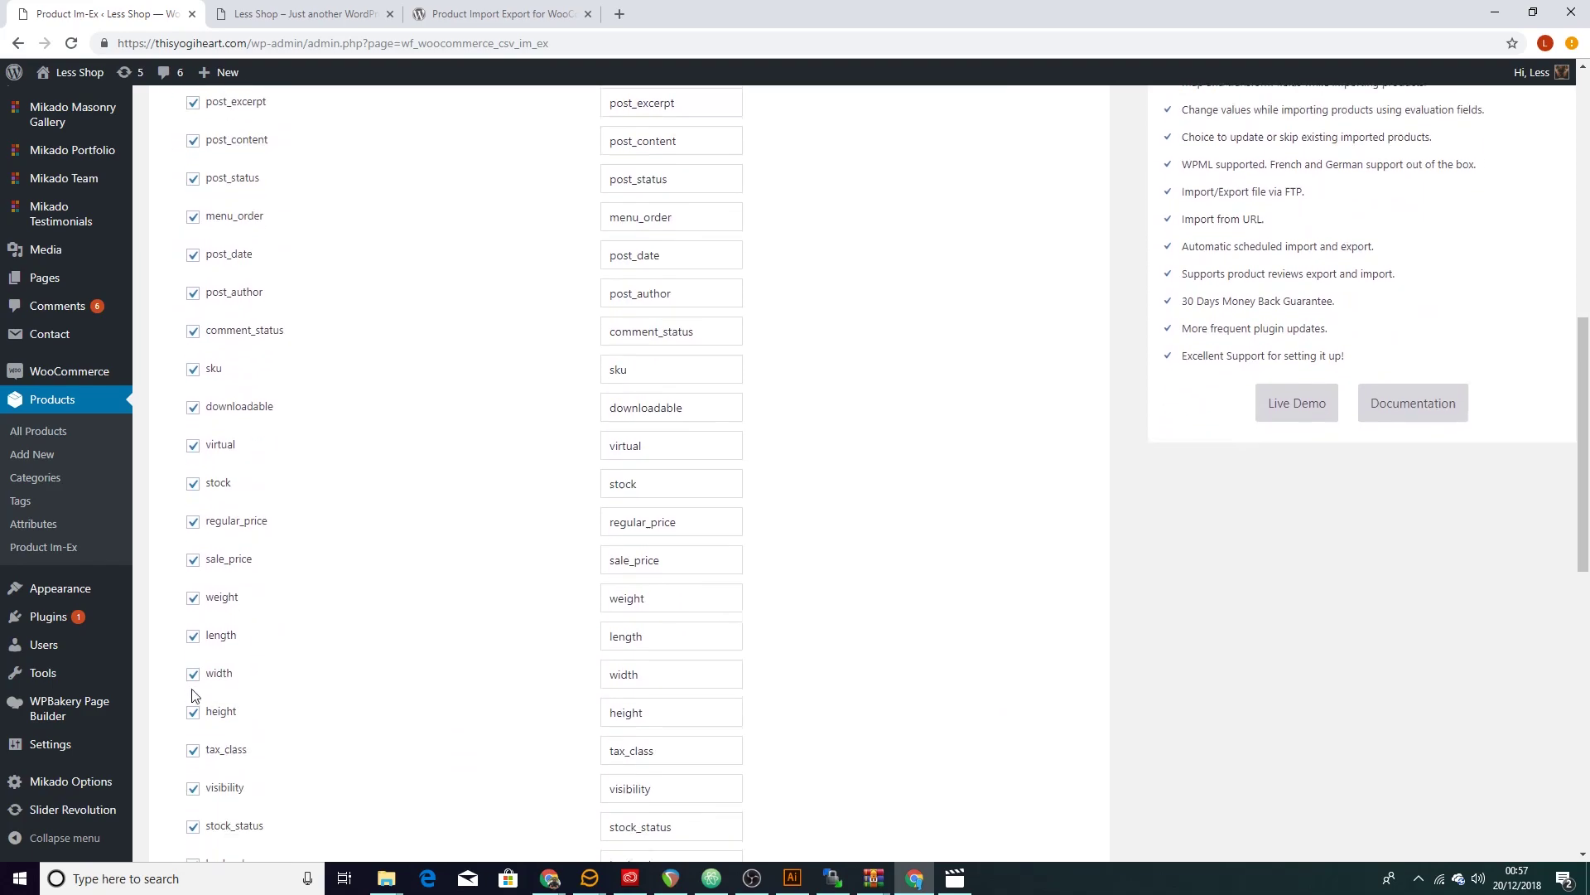
pyautogui.scroll(-7, 196, 704)
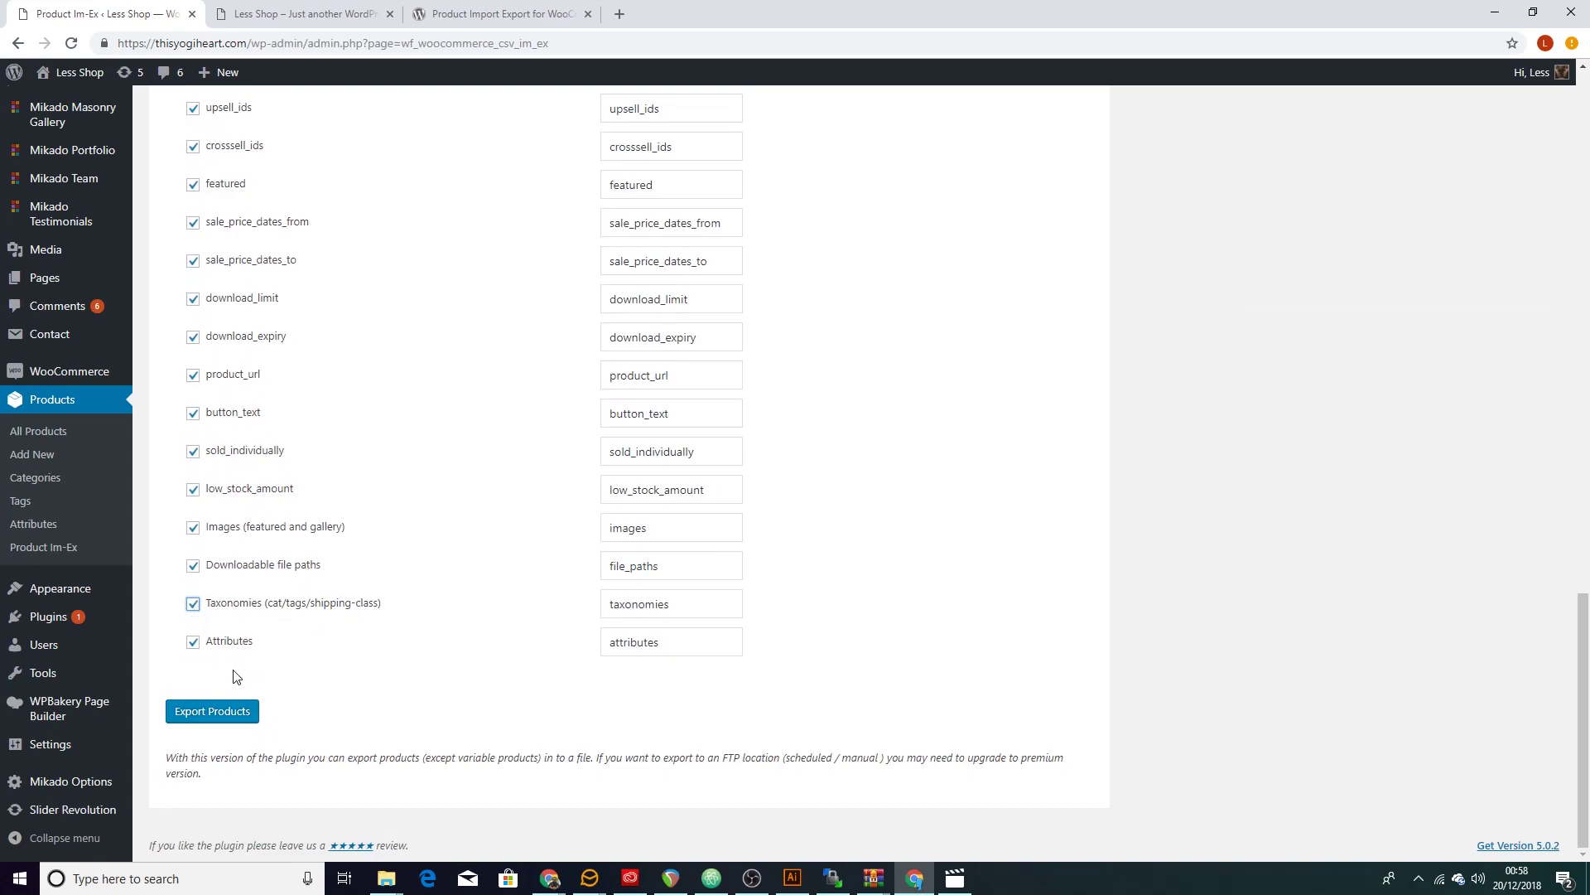
pyautogui.scroll(20, 623, 627)
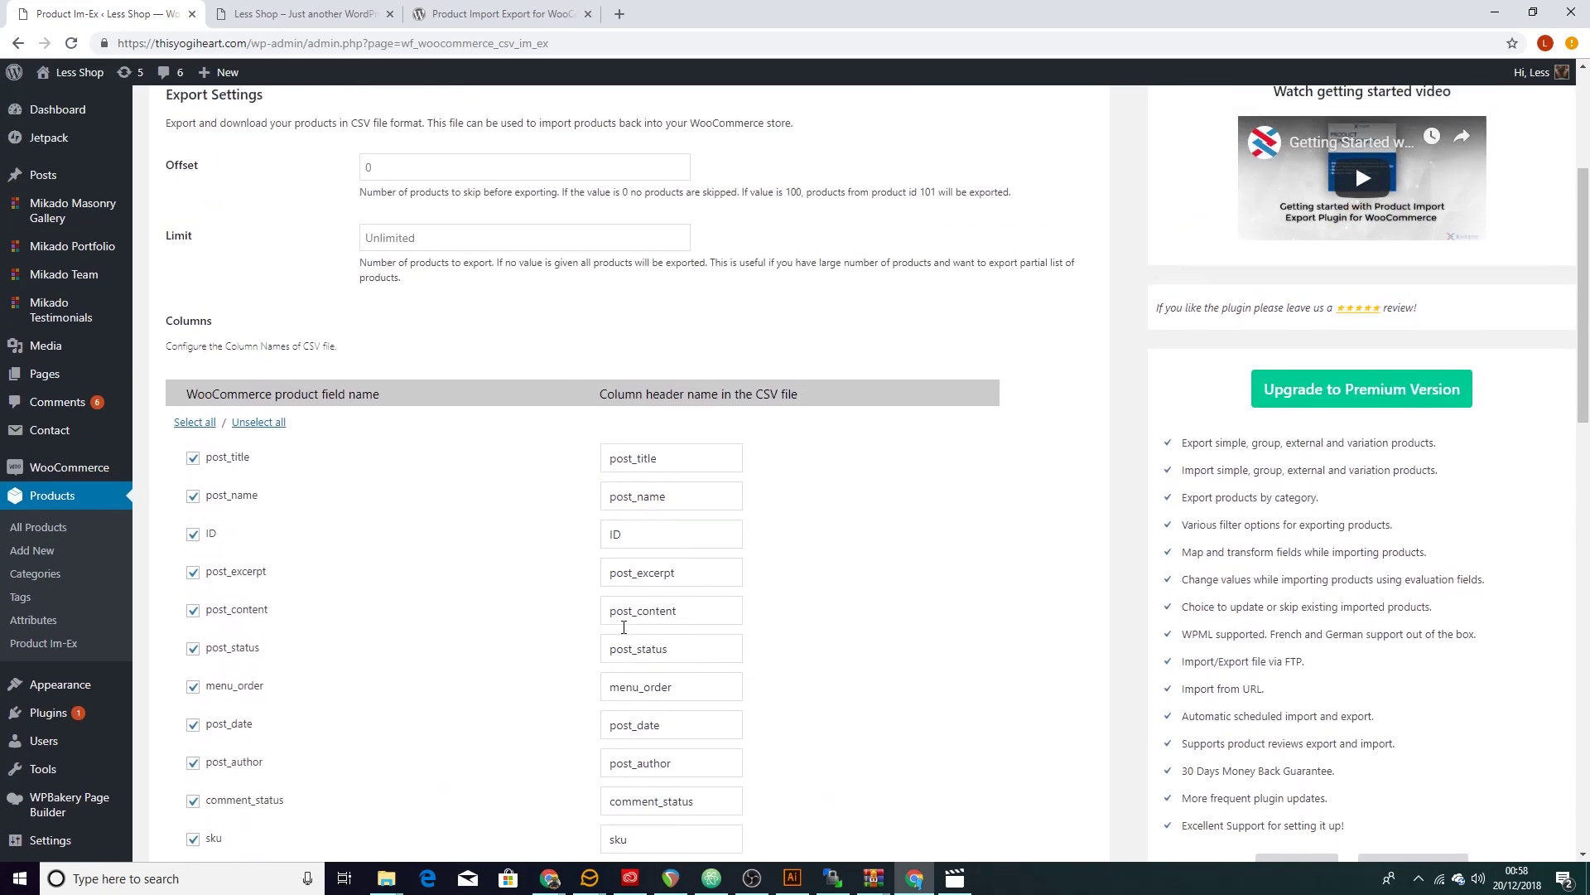
pyautogui.scroll(-3, 1066, 533)
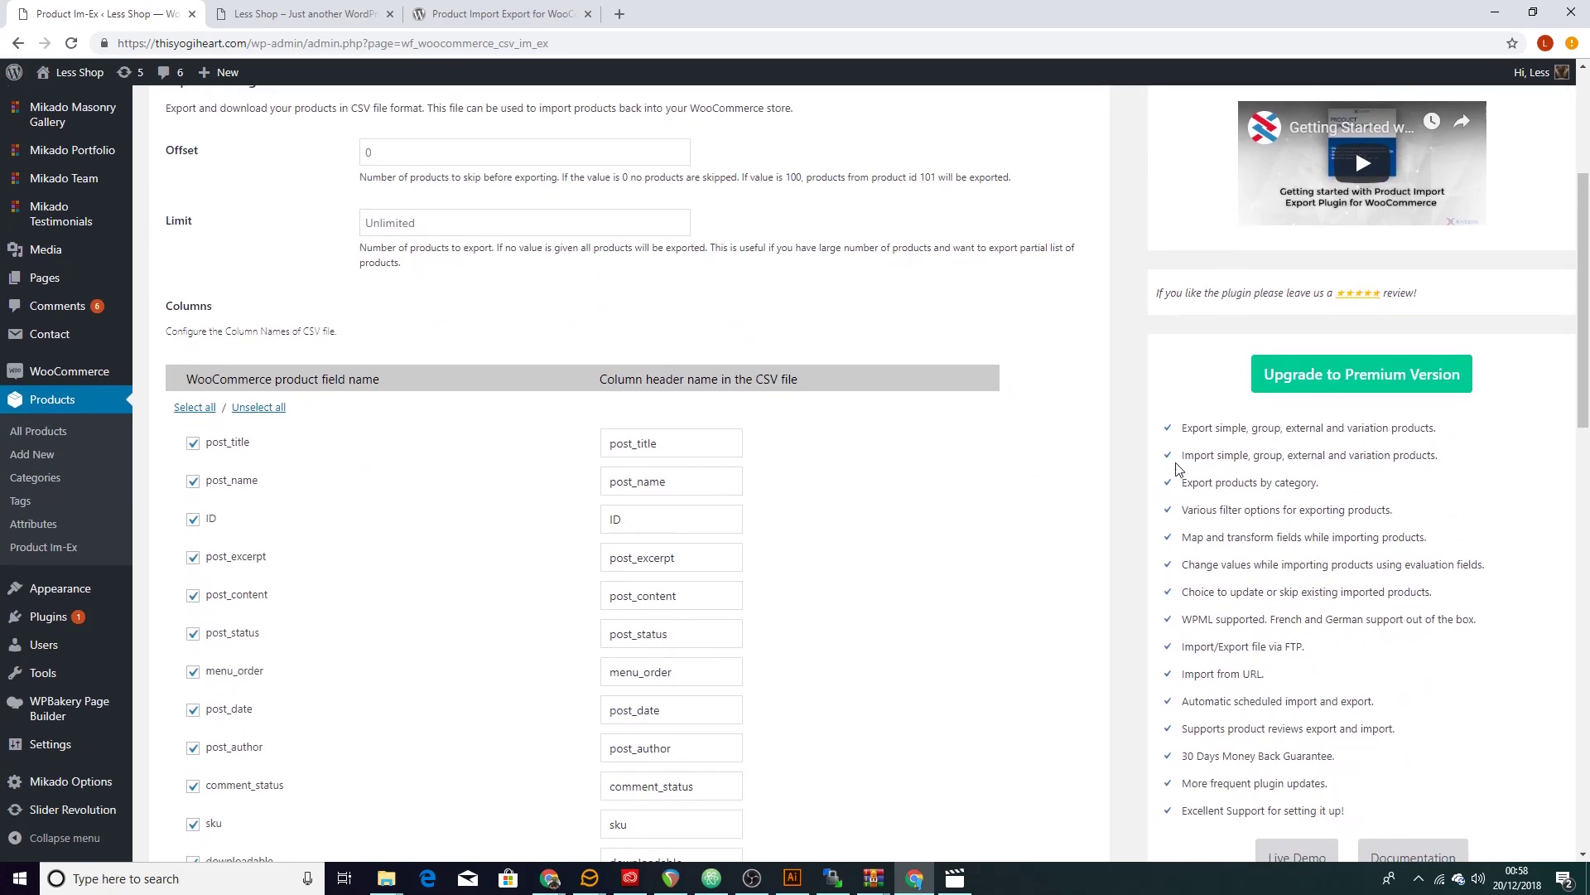
pyautogui.scroll(3, 670, 504)
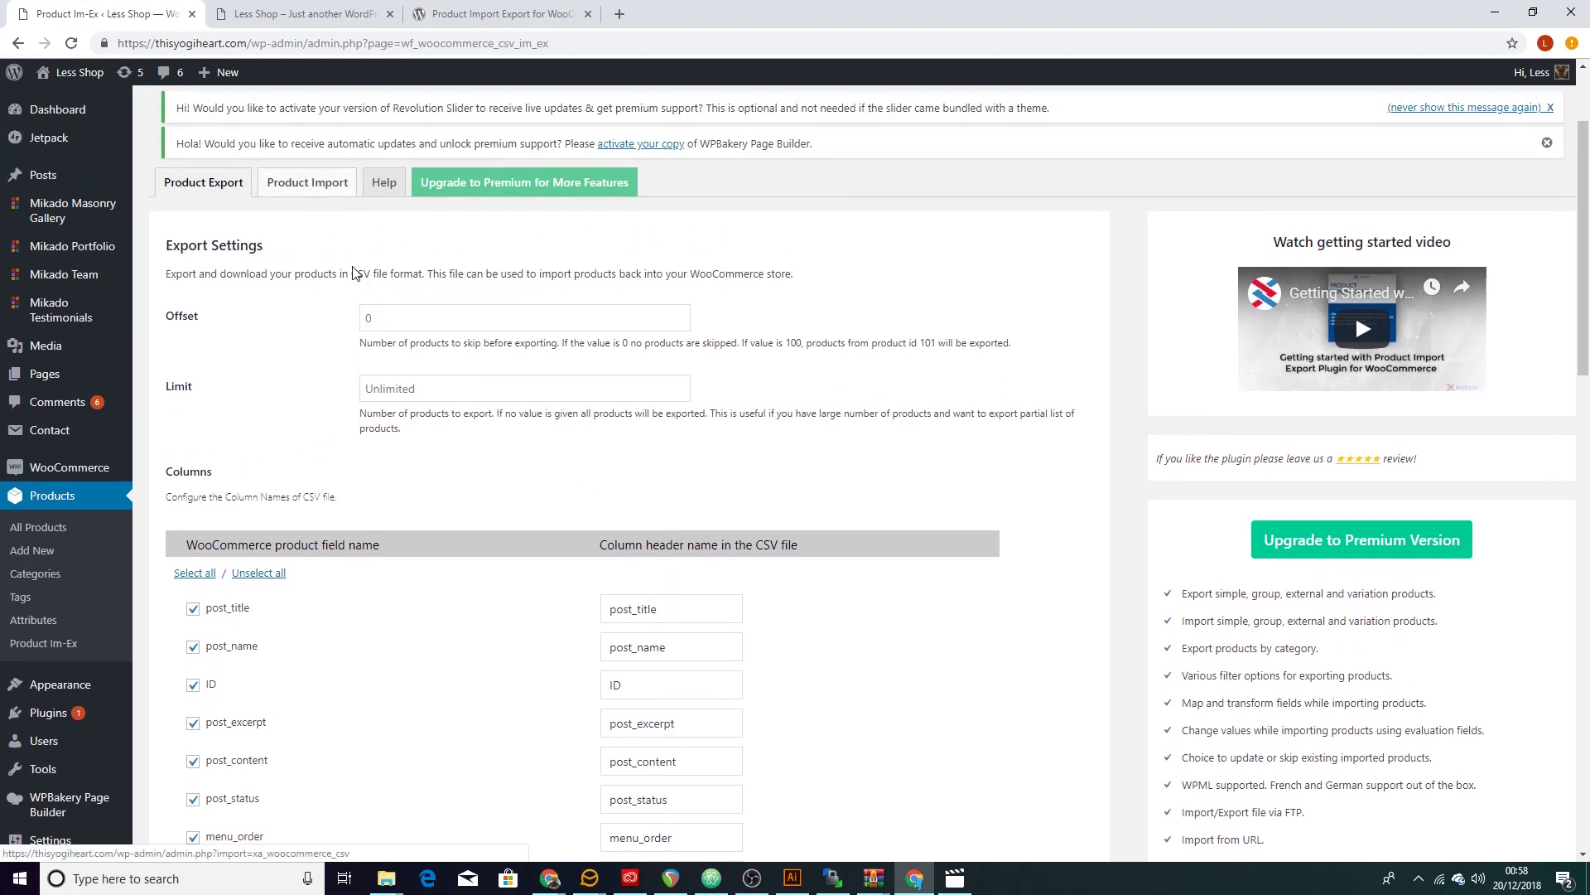
pyautogui.scroll(-8, 729, 568)
pyautogui.scroll(-10, 752, 578)
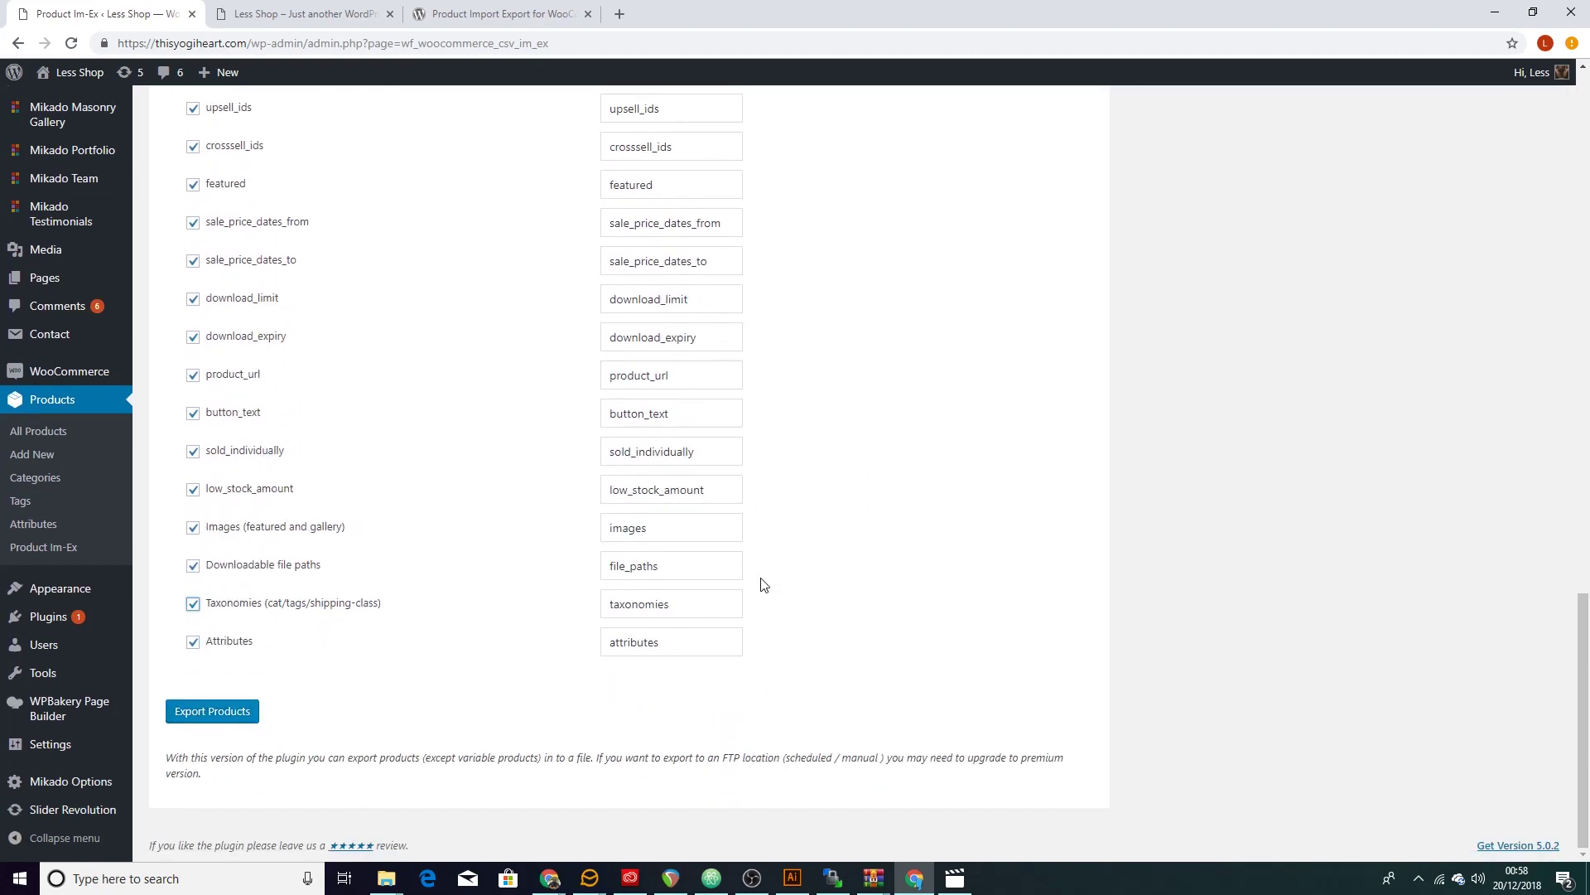
# - Download the products CSV export, then check the bulk action options on the 57-product list
pyautogui.click(232, 711)
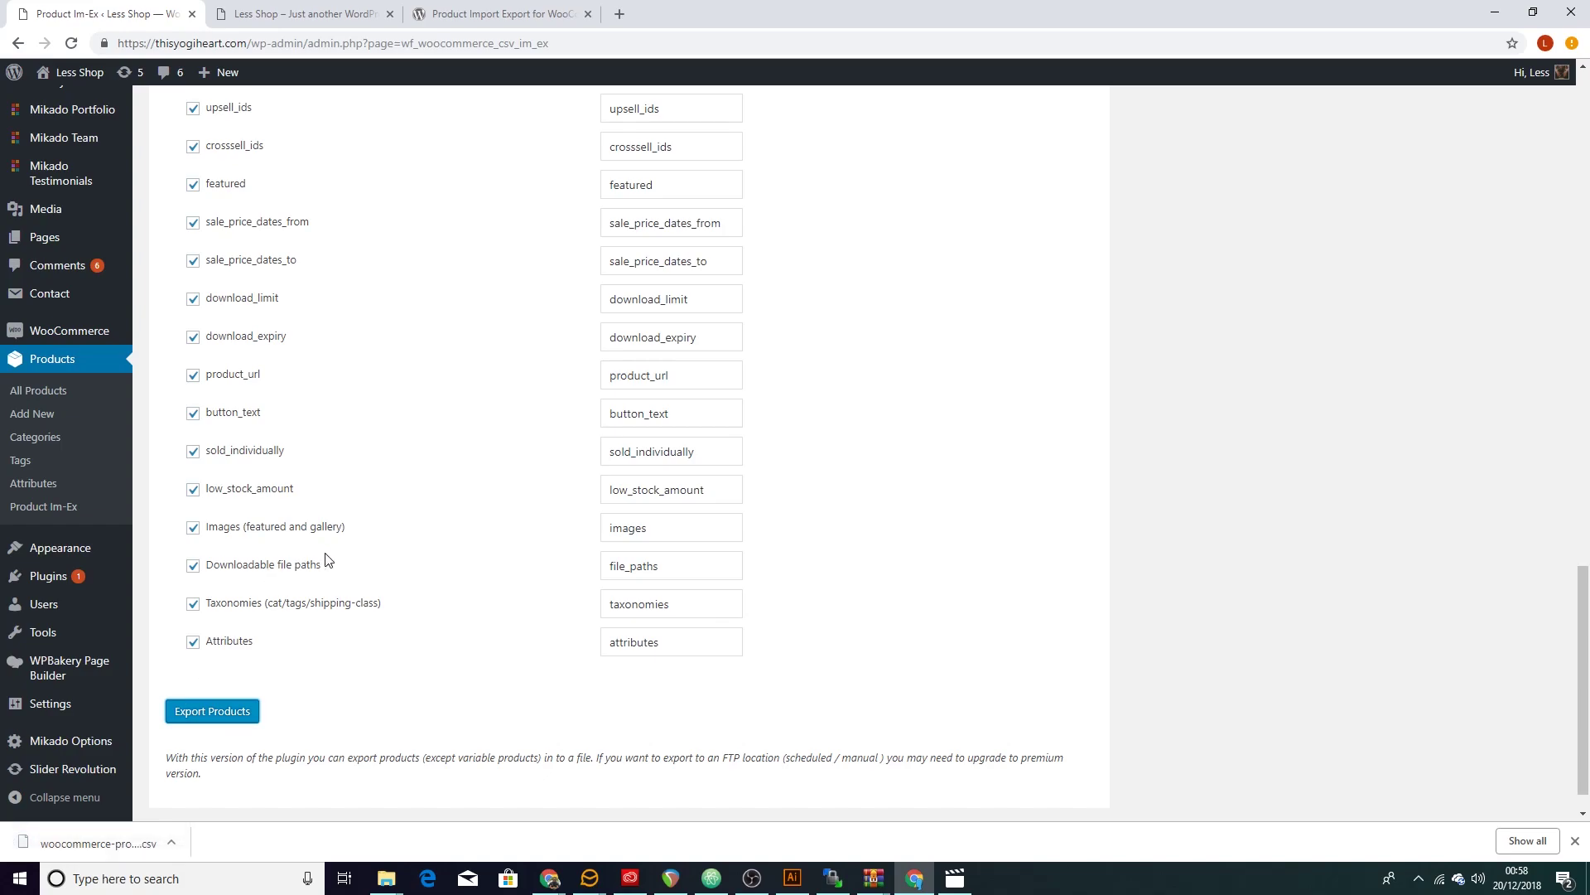
pyautogui.scroll(8, 355, 579)
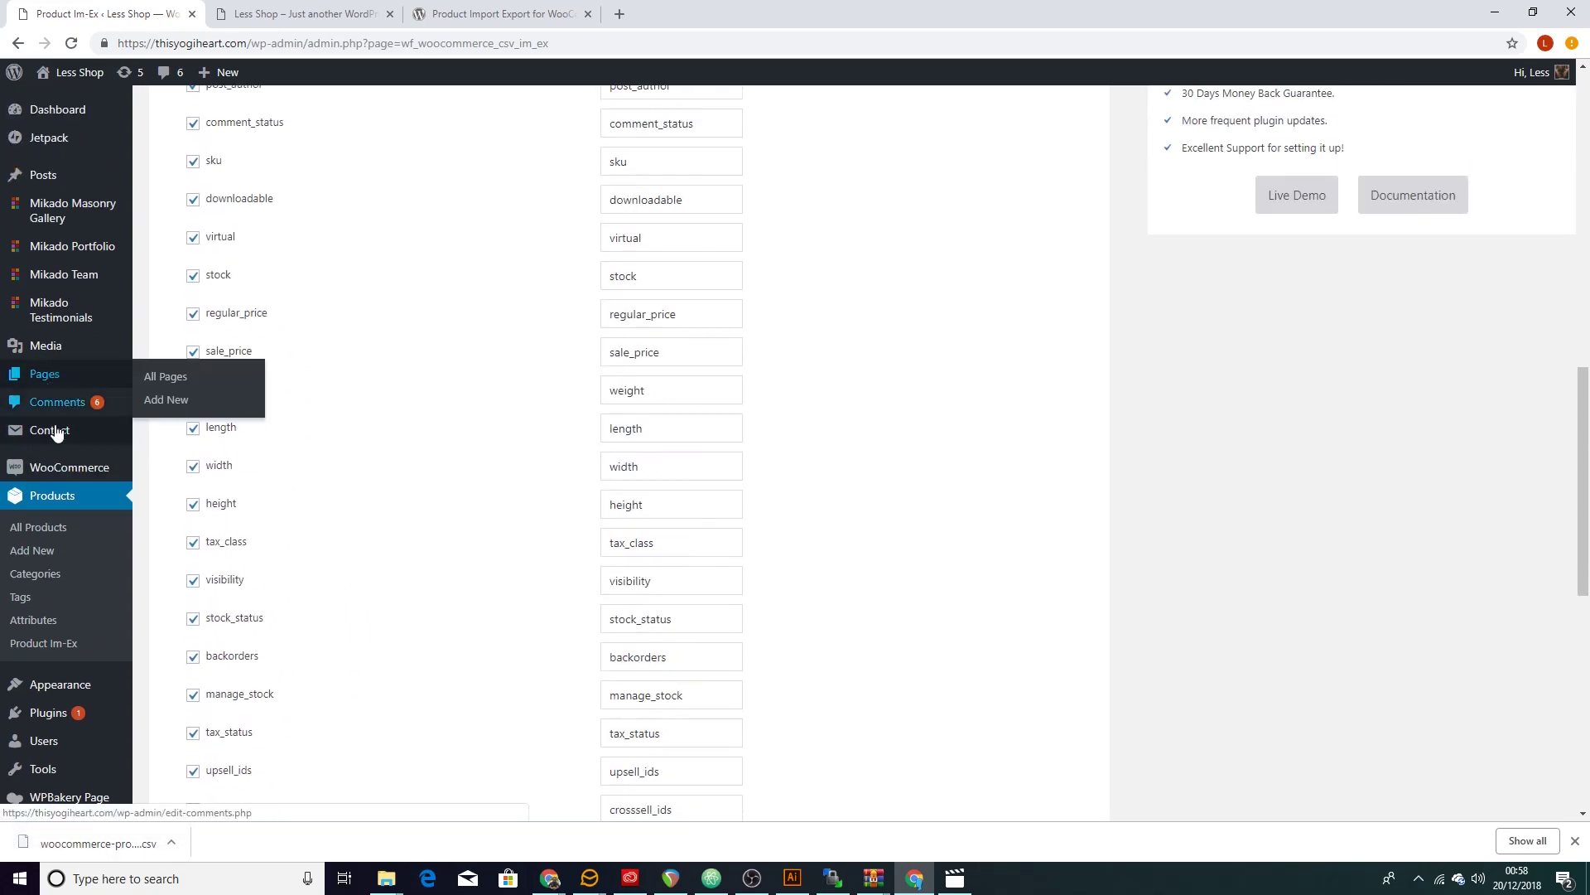
pyautogui.scroll(8, 49, 397)
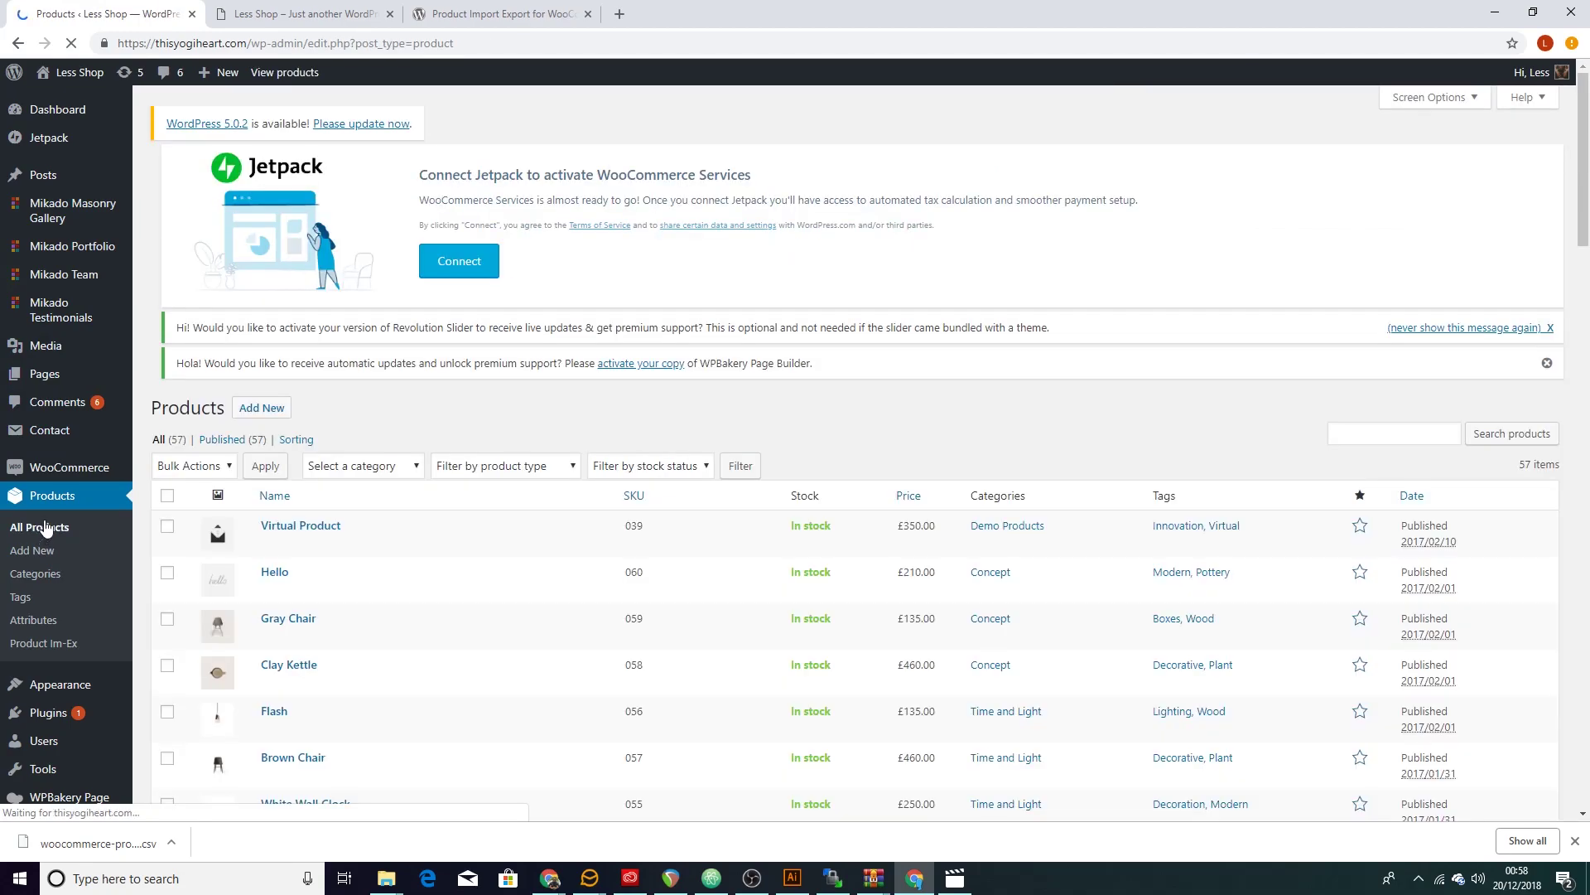
pyautogui.click(207, 491)
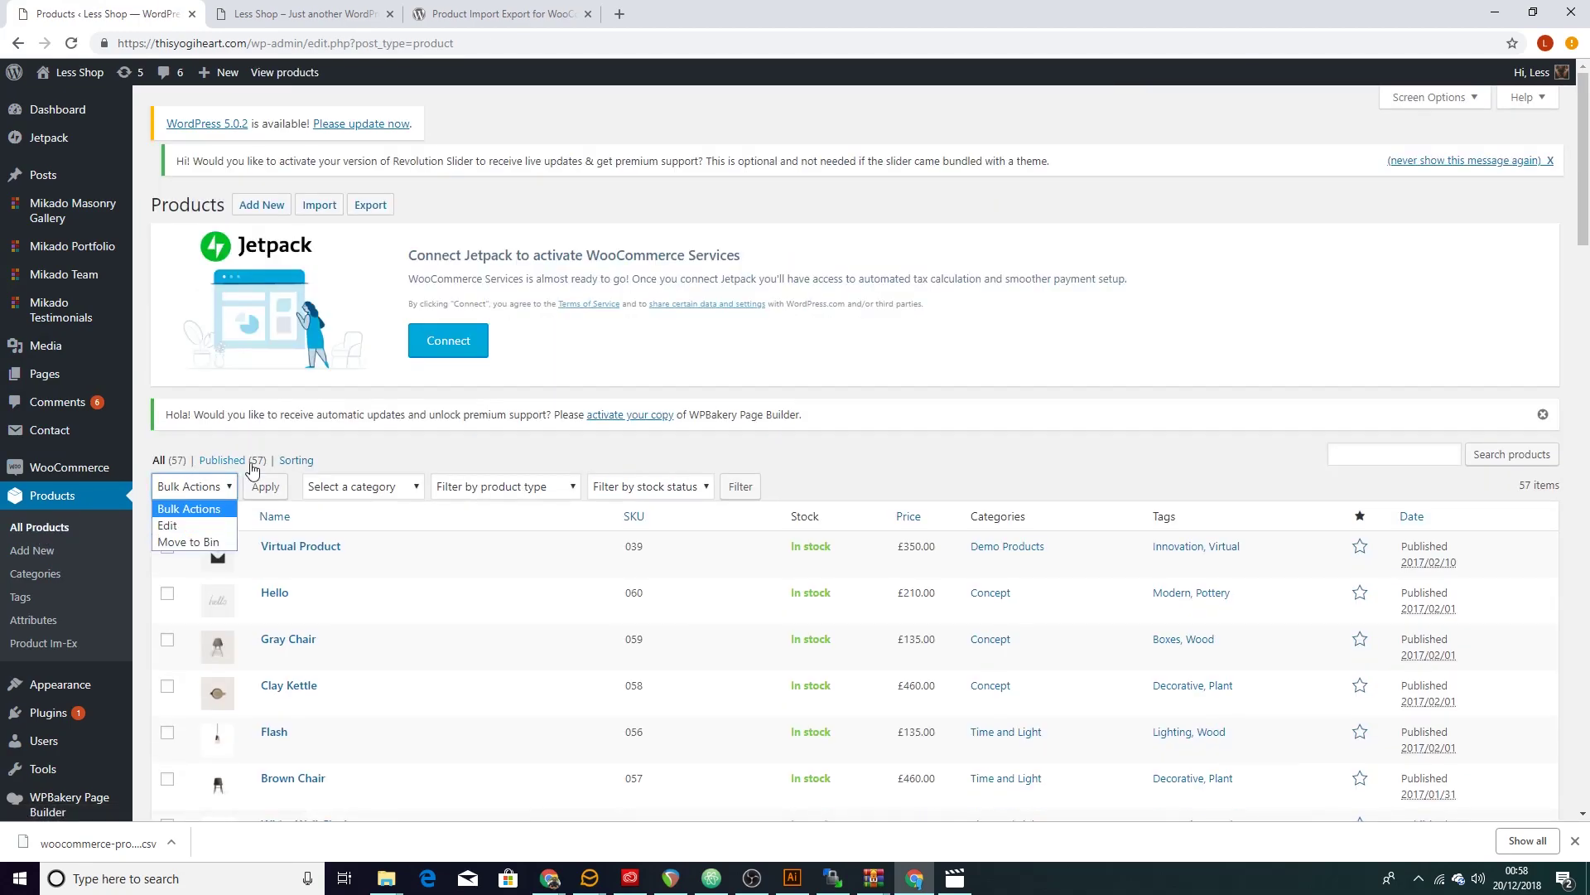
pyautogui.click(174, 491)
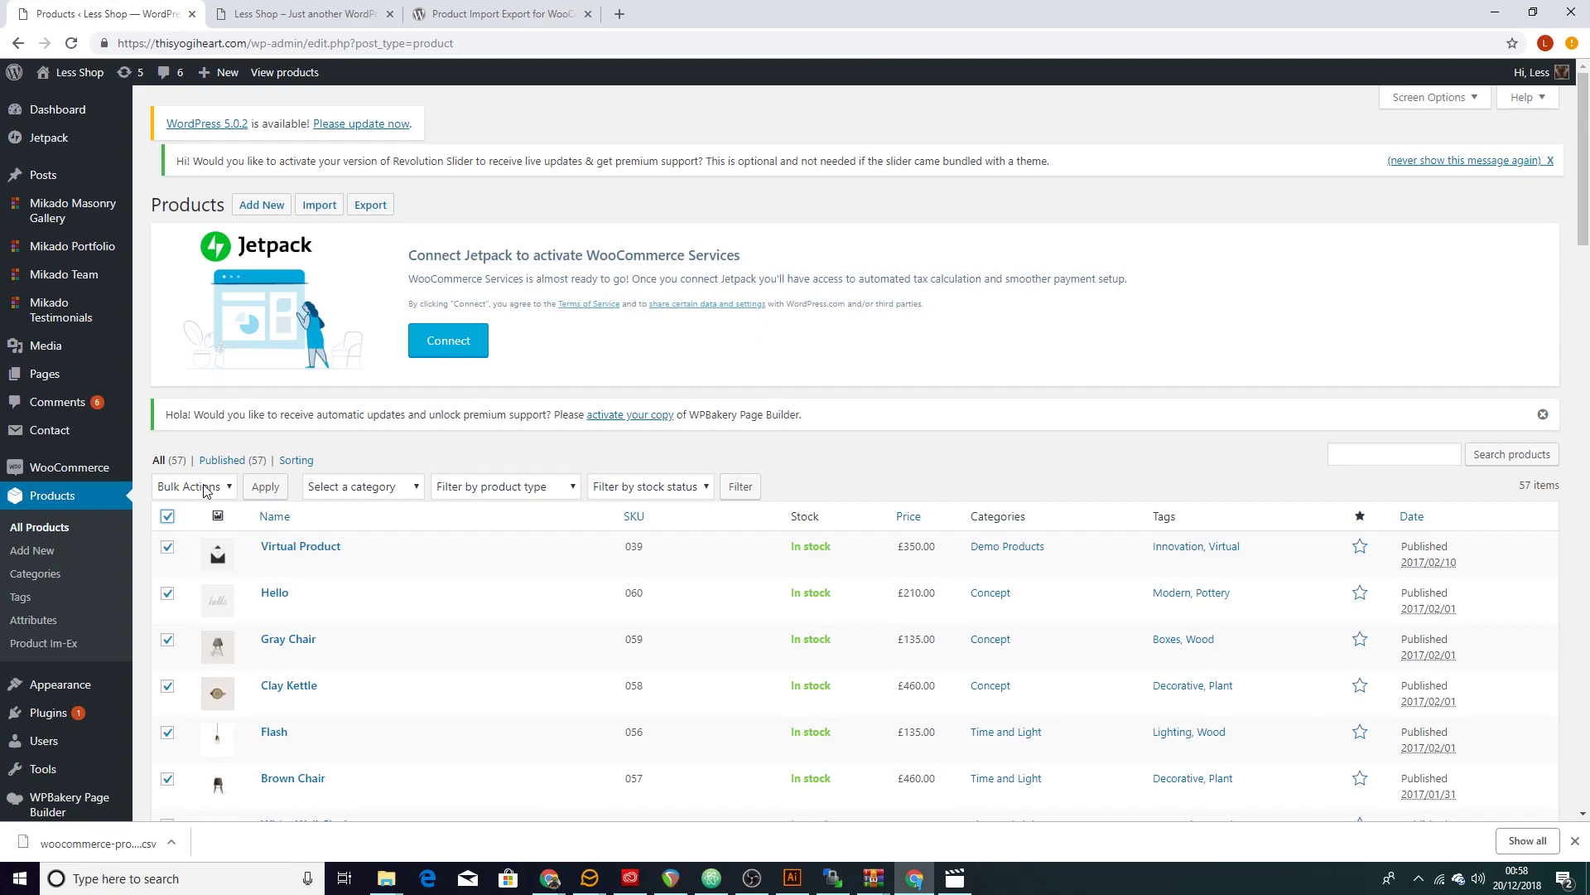
# - Move all 57 selected products to the Bin using Bulk Actions
pyautogui.click(1429, 98)
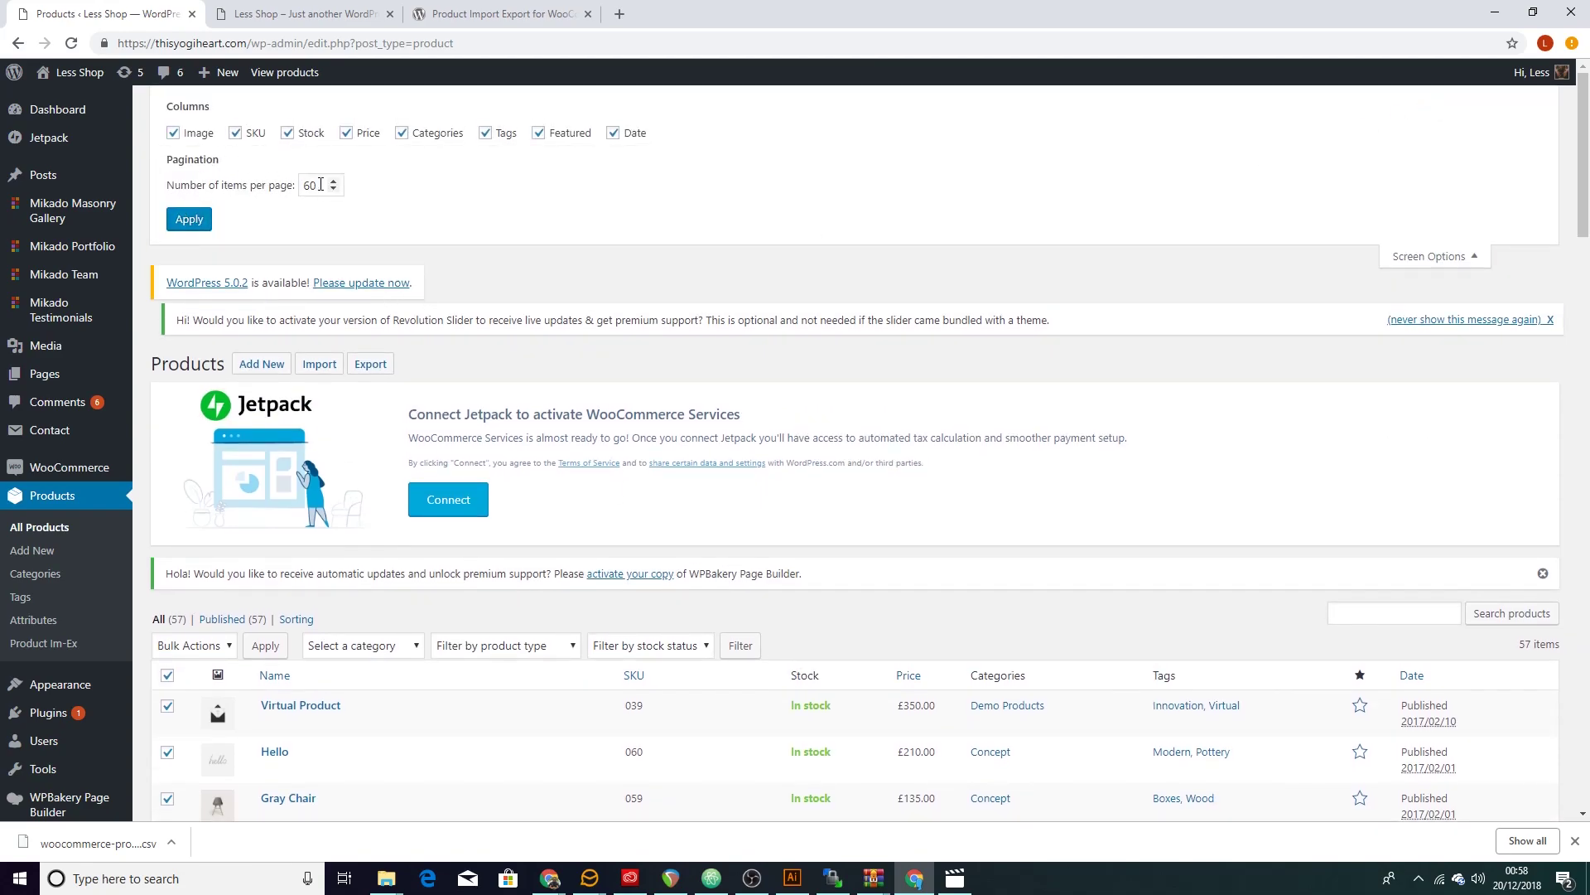
pyautogui.moveTo(321, 184); pyautogui.dragTo(306, 188)
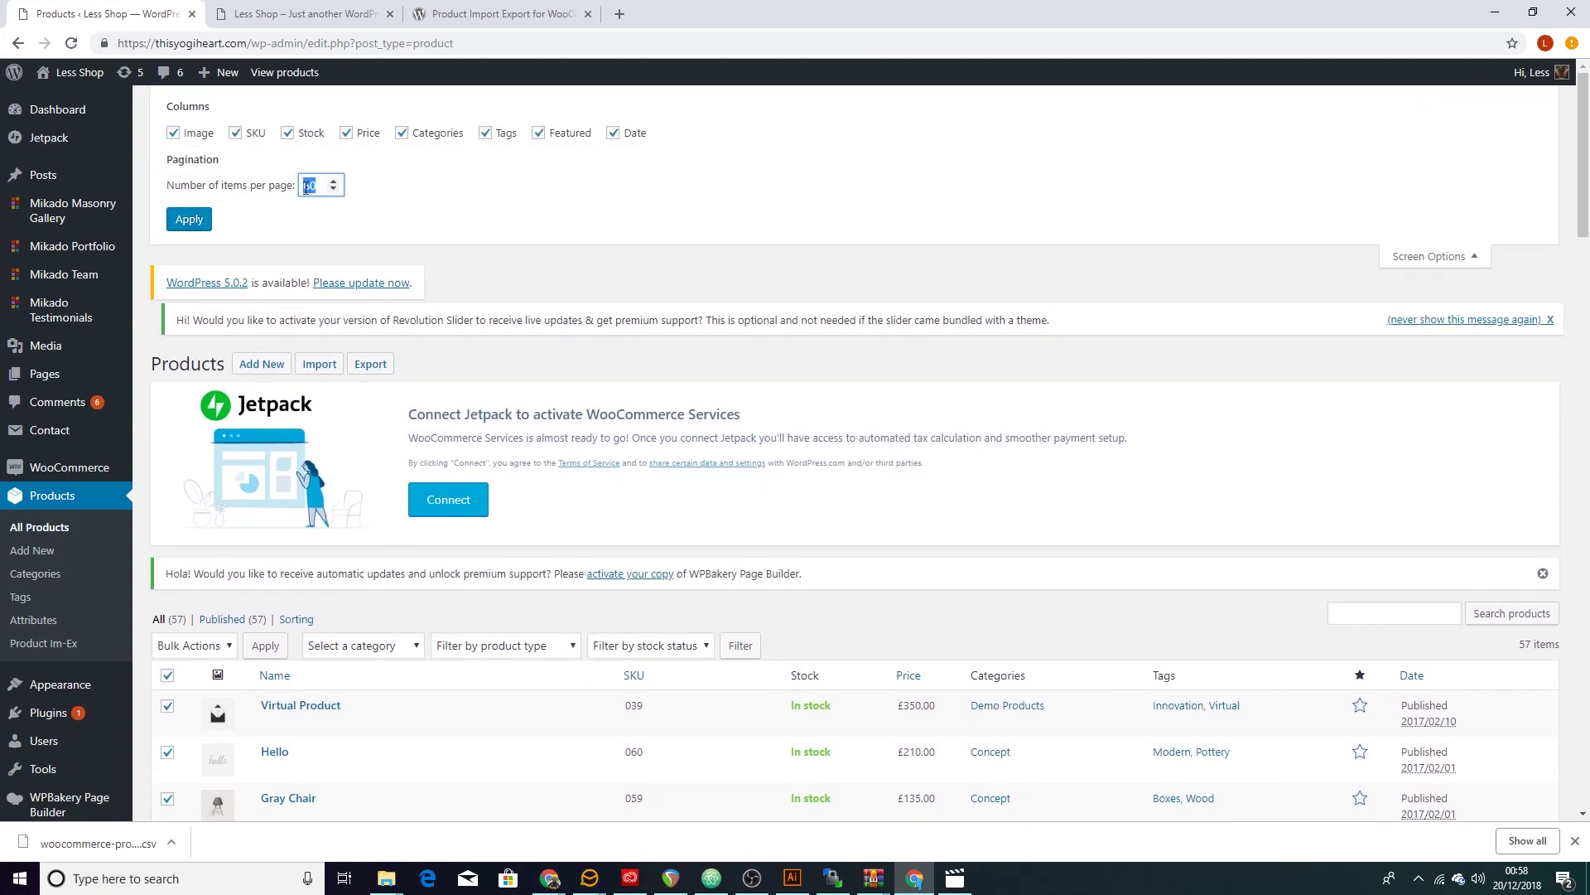
pyautogui.click(208, 650)
pyautogui.click(211, 647)
pyautogui.click(207, 651)
pyautogui.click(189, 703)
pyautogui.click(266, 648)
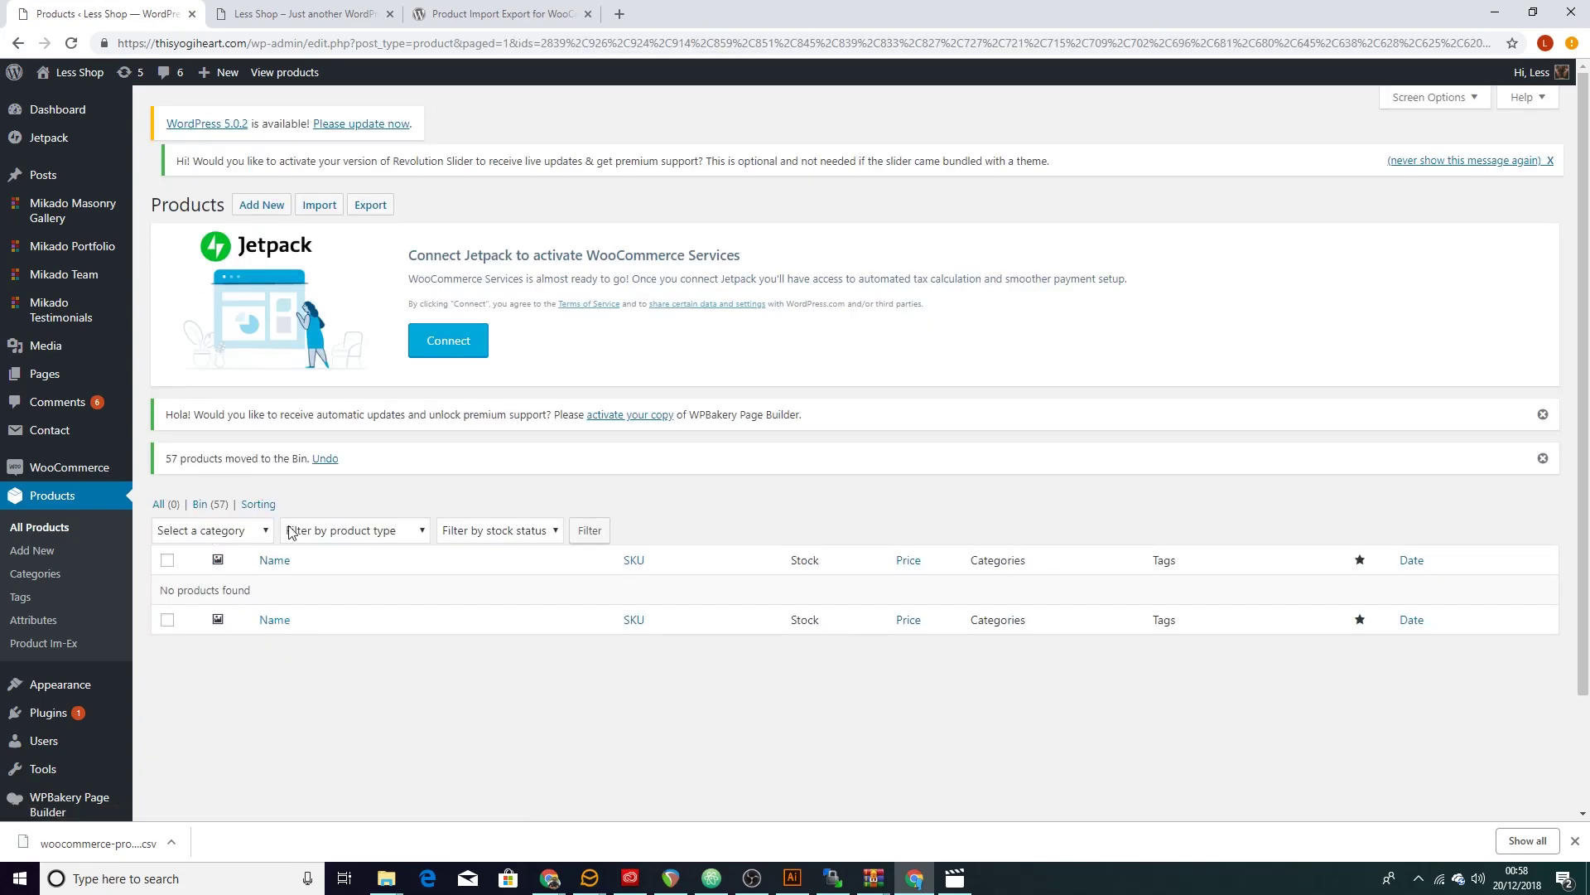
# - In the Bin, select all 57 products and delete them permanently
pyautogui.click(205, 501)
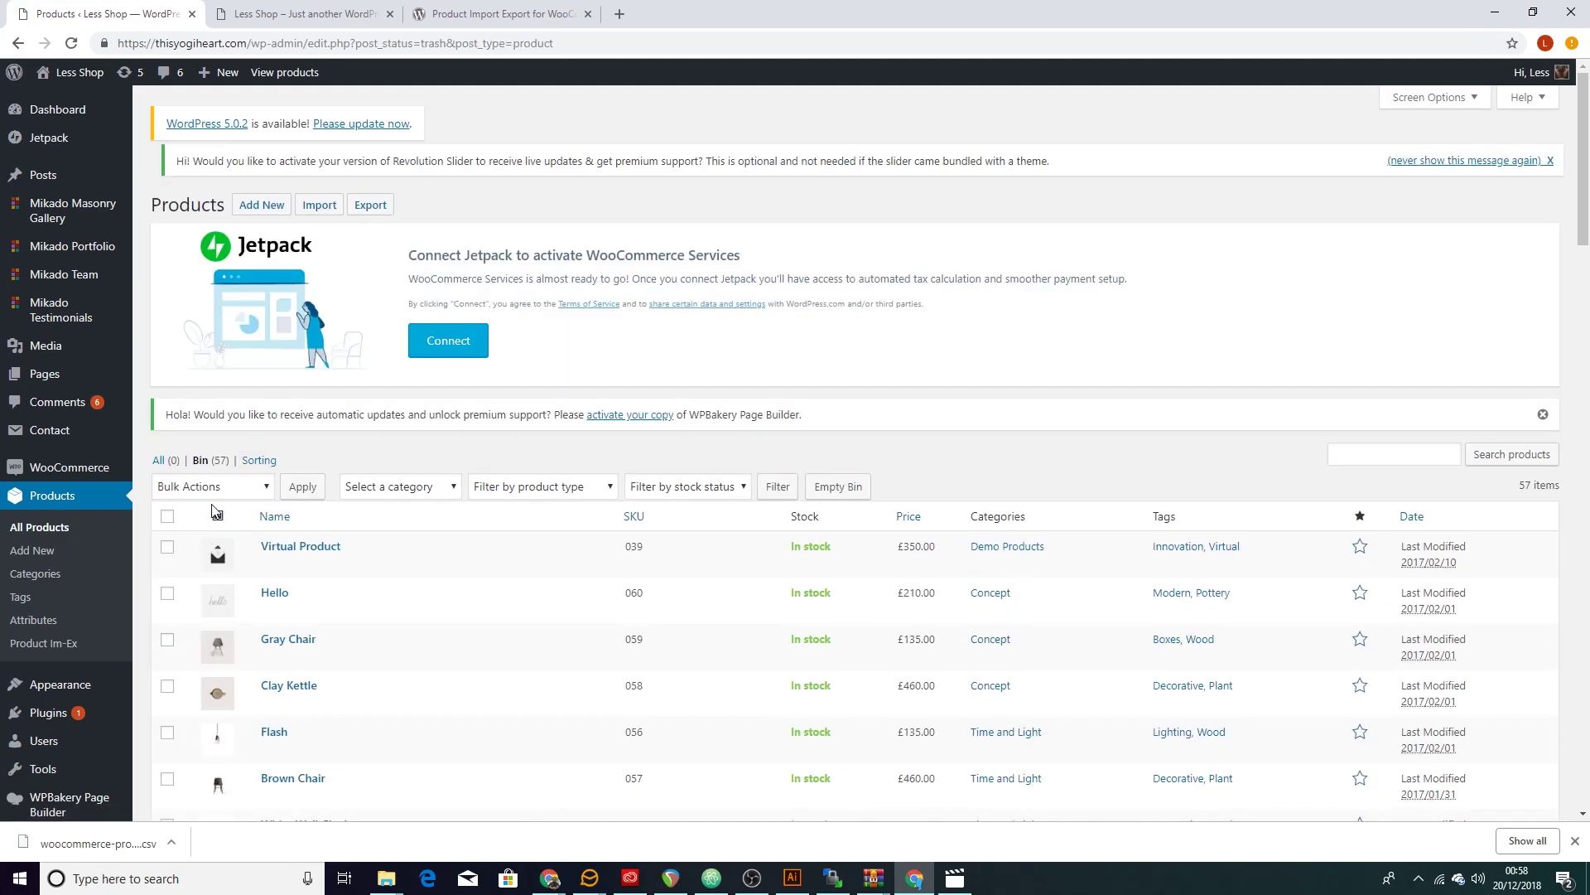
pyautogui.scroll(-2, 217, 497)
pyautogui.scroll(-5, 248, 464)
pyautogui.scroll(6, 249, 415)
pyautogui.click(168, 432)
pyautogui.click(213, 403)
pyautogui.click(192, 455)
pyautogui.click(302, 404)
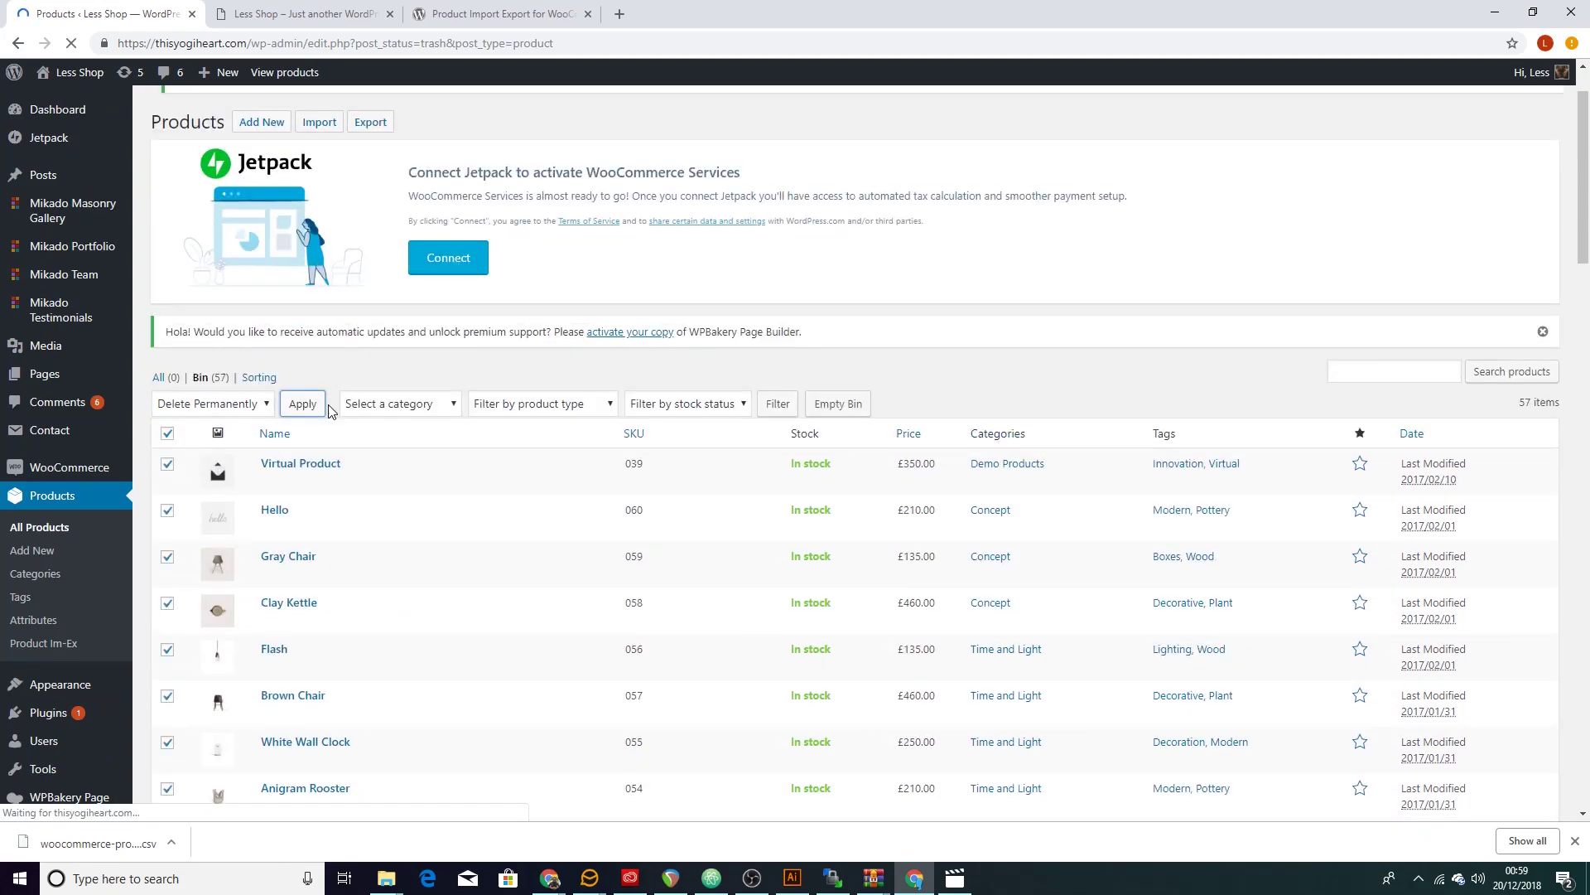
pyautogui.scroll(-2, 232, 547)
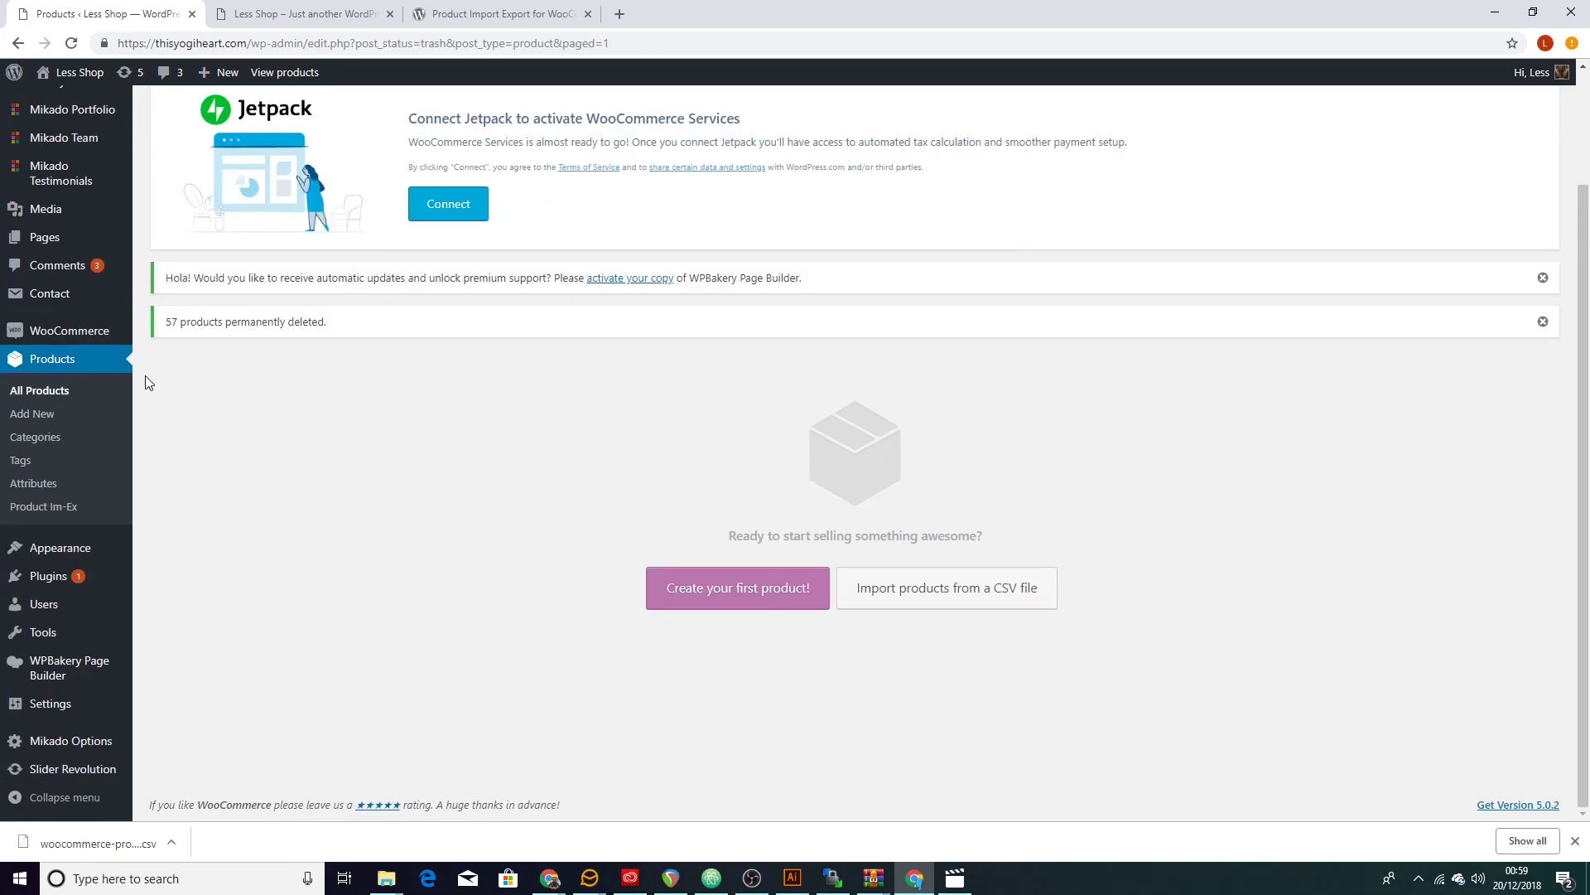
# - Start WooCommerce's built-in 'Import products from a CSV file' and begin choosing a file
pyautogui.click(37, 361)
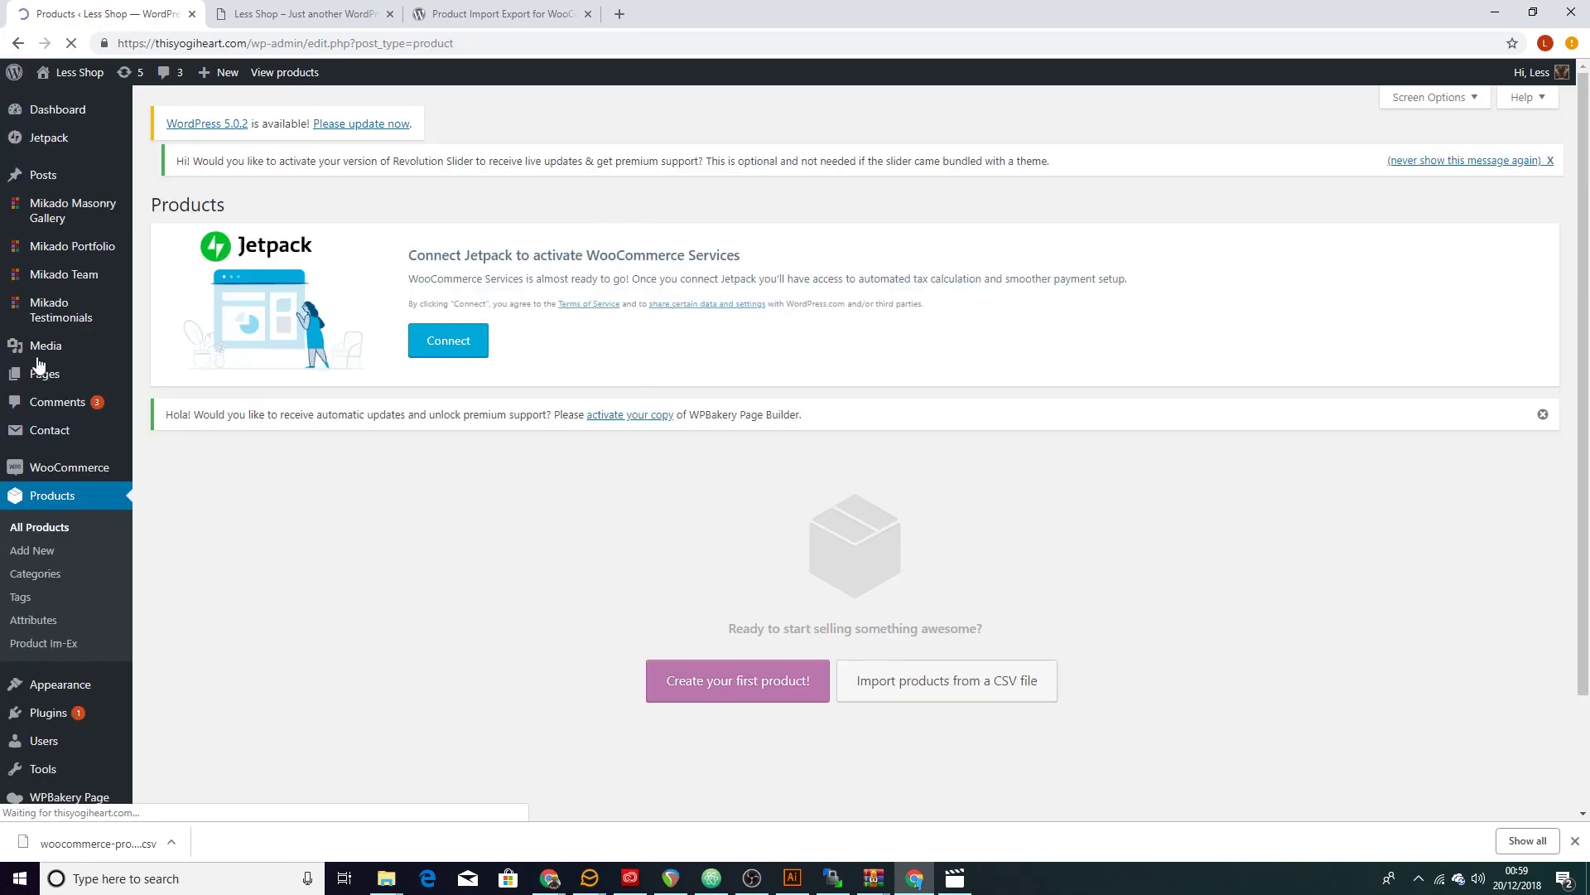
pyautogui.scroll(-2, 282, 688)
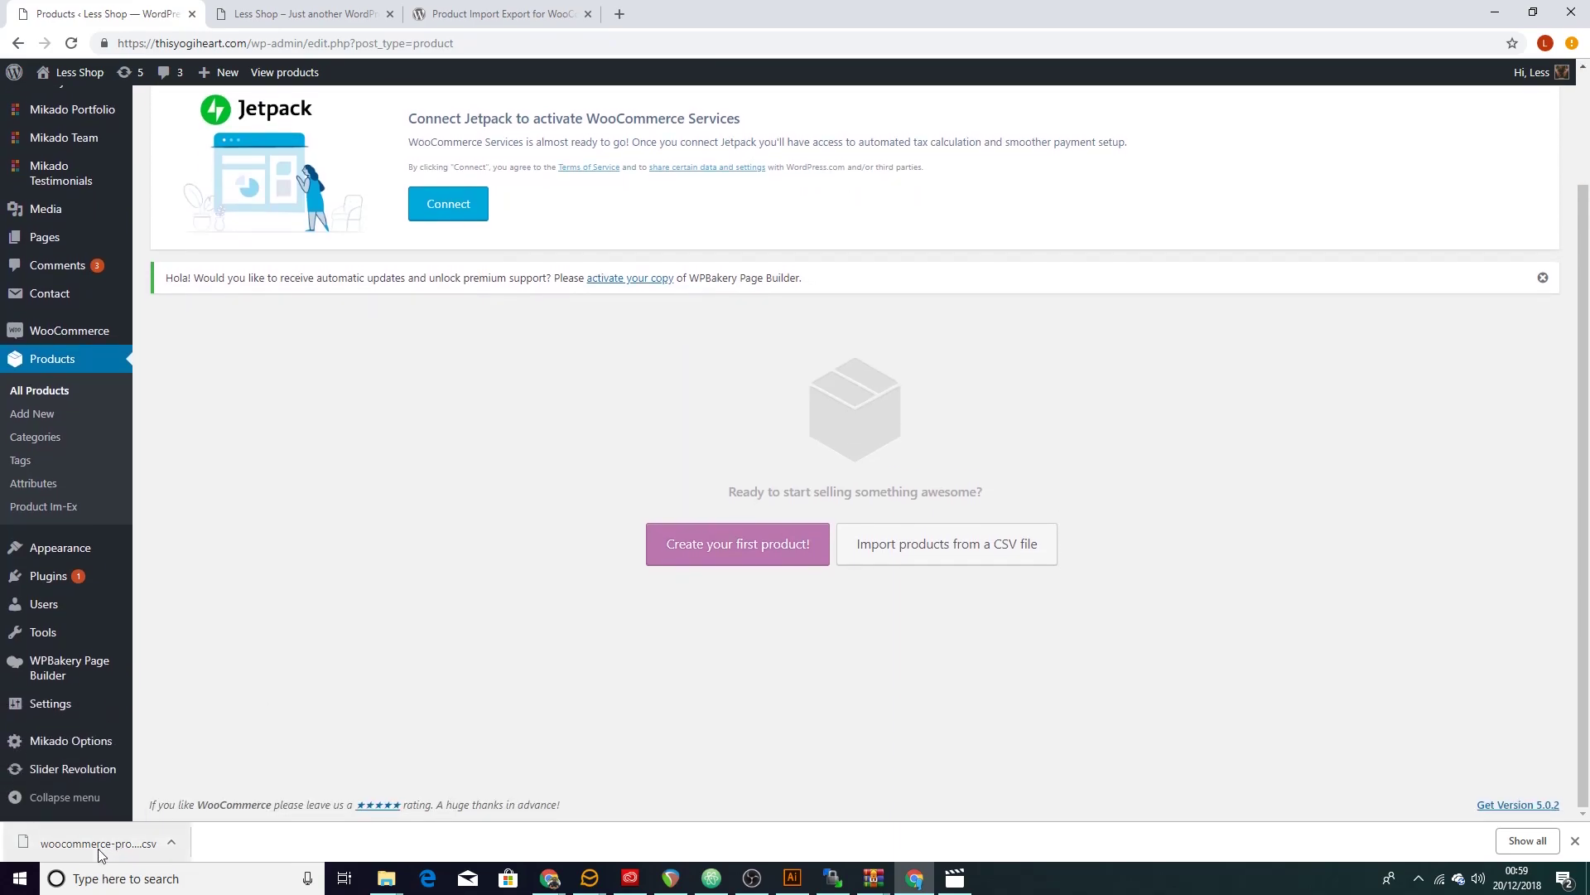
pyautogui.click(962, 560)
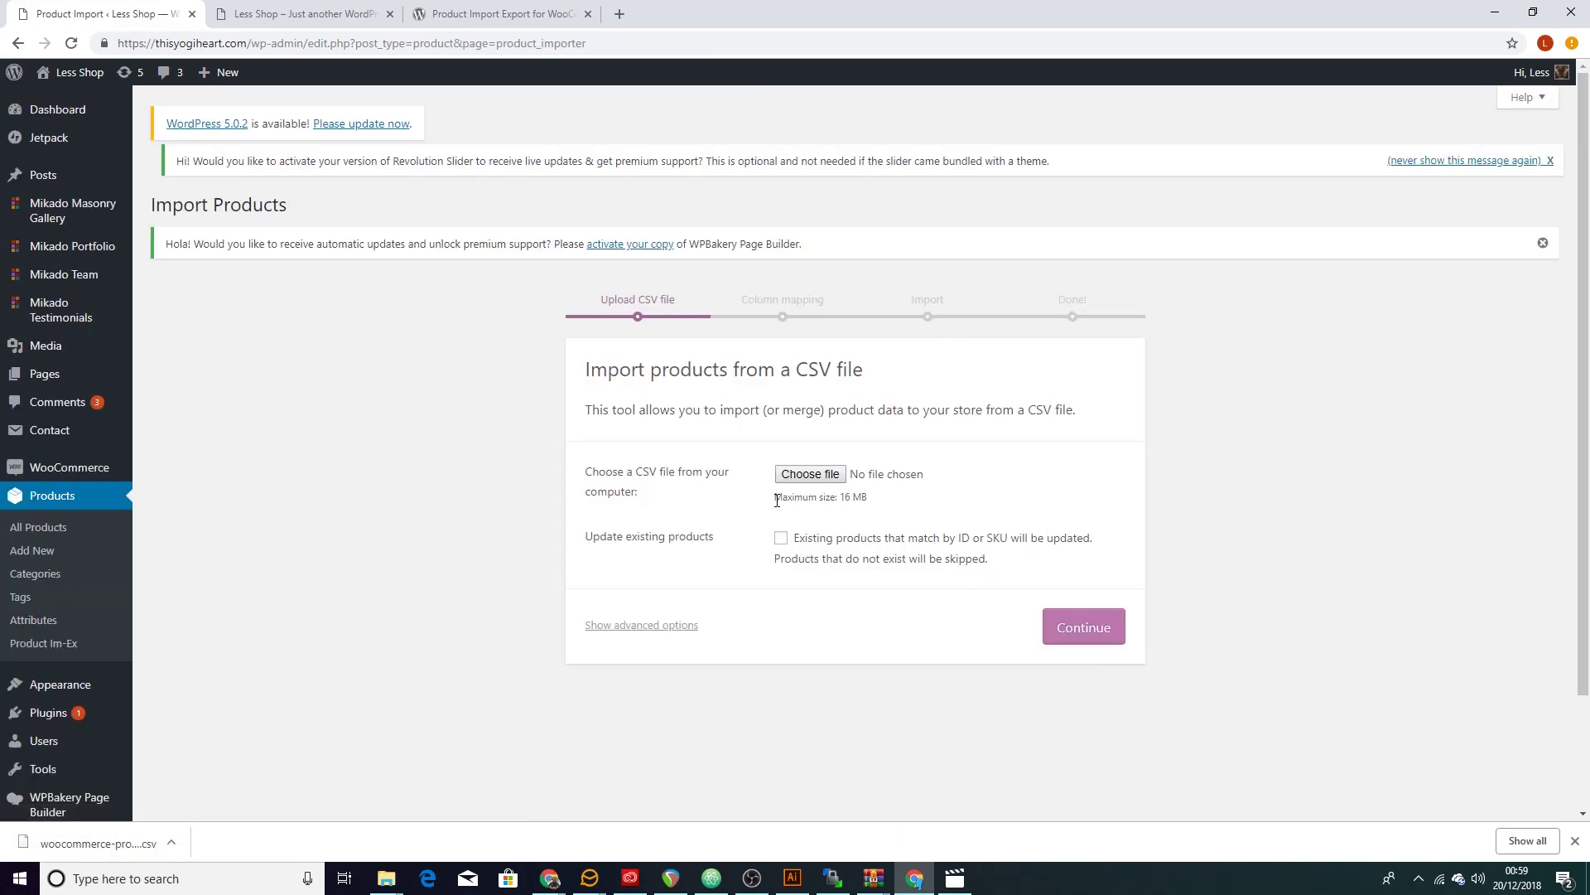
pyautogui.click(787, 476)
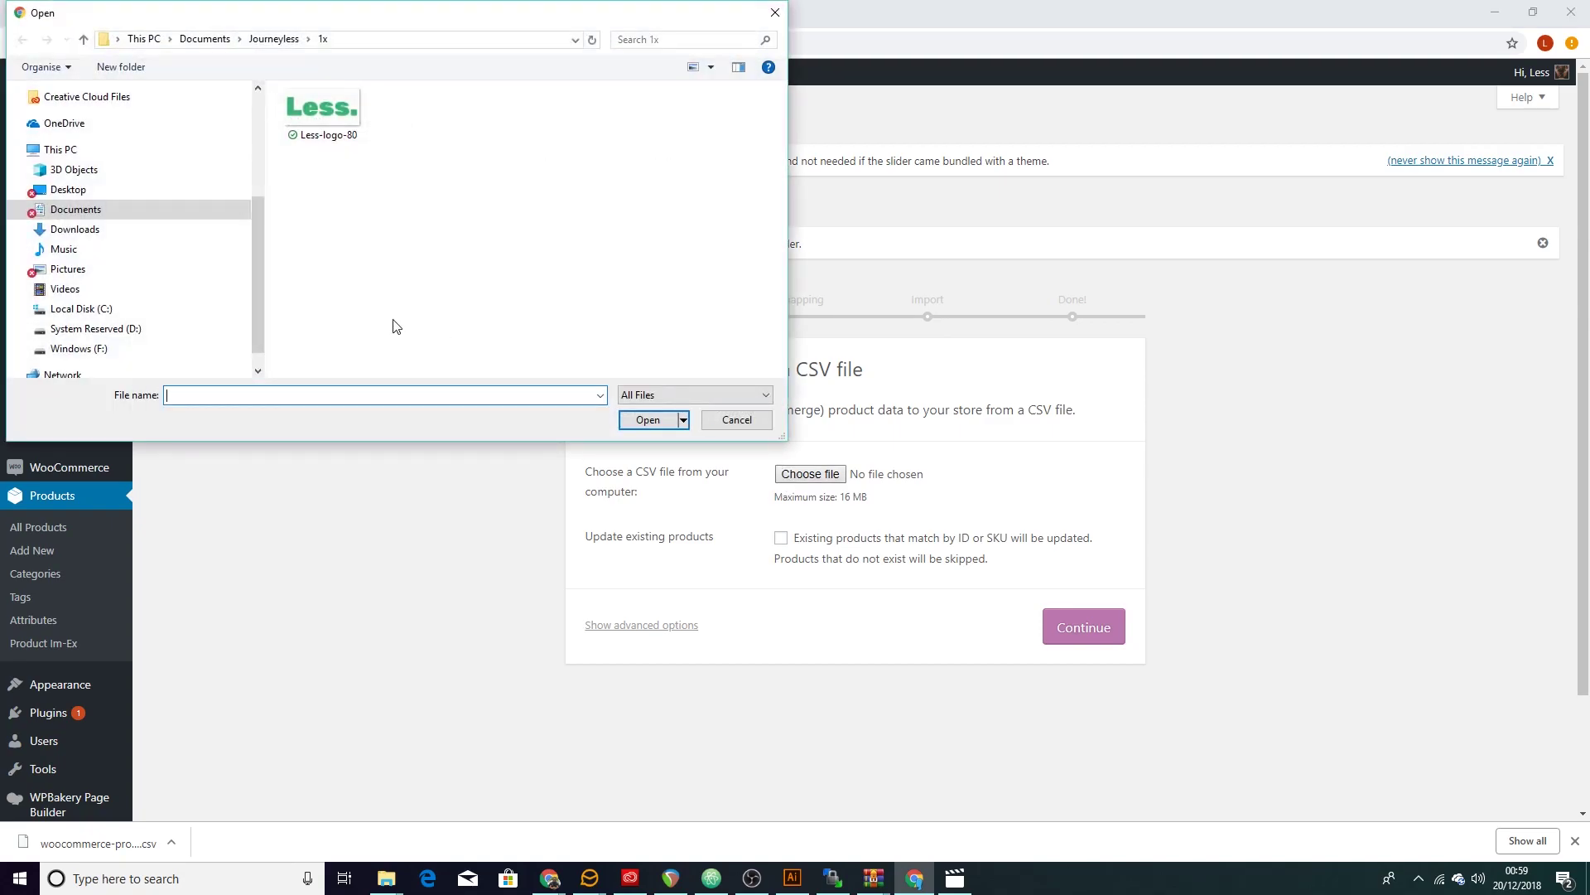
pyautogui.click(361, 40)
pyautogui.click(722, 425)
pyautogui.click(172, 843)
pyautogui.click(215, 796)
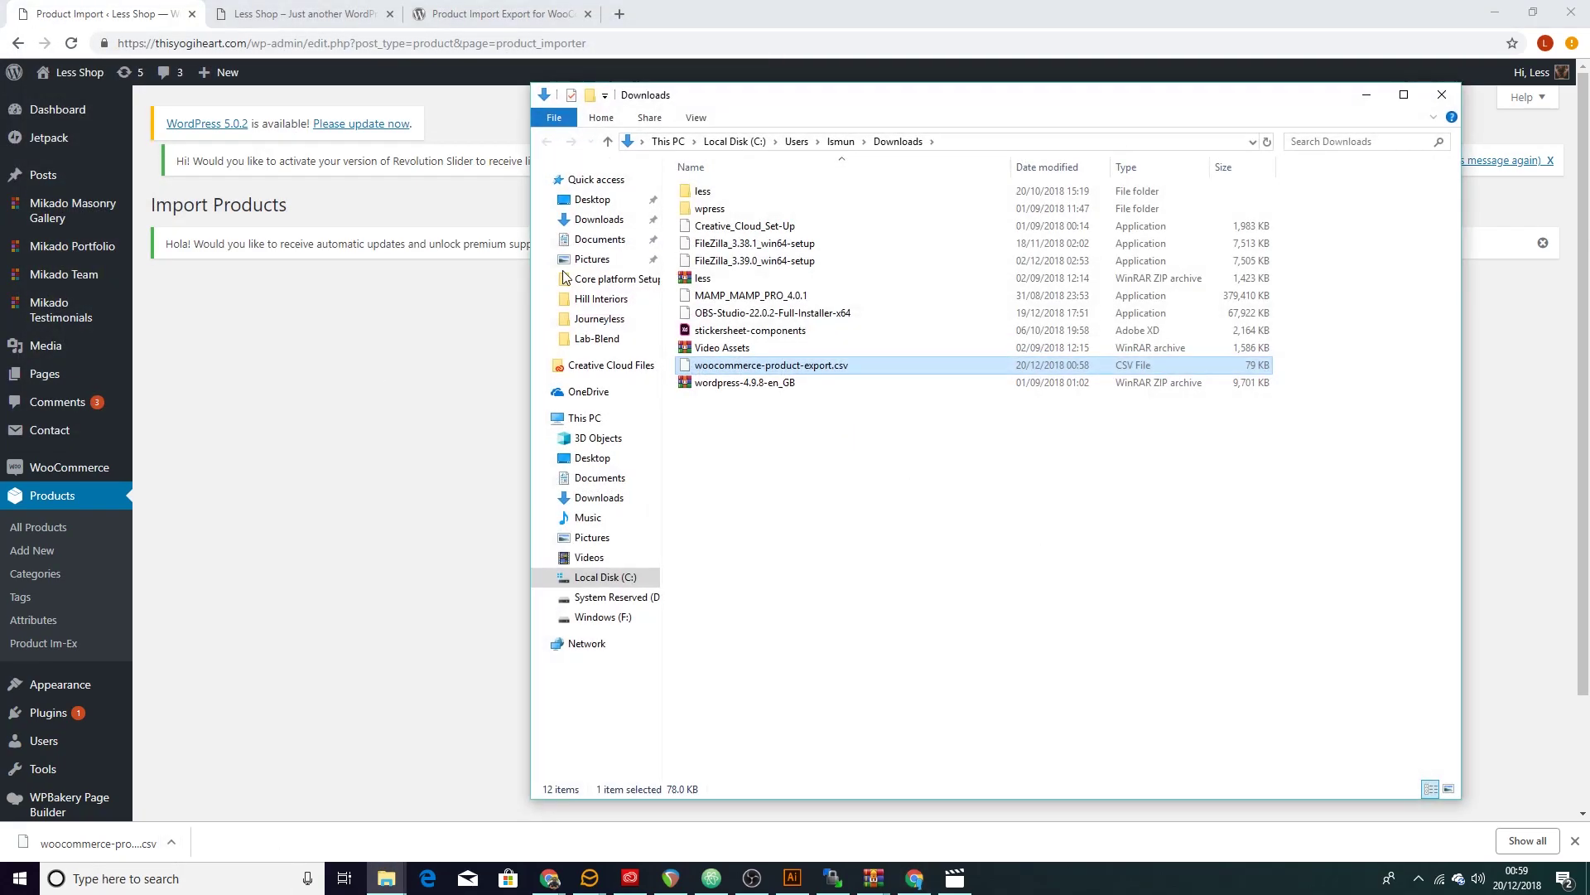
pyautogui.click(1023, 139)
# - Upload woocommerce-product-export.csv from Downloads and continue; the importer rejects the file type
pyautogui.click(1365, 98)
pyautogui.click(844, 476)
pyautogui.click(489, 39)
pyautogui.hotkey('ctrl', 'v')
pyautogui.press('Return')
pyautogui.doubleClick(398, 284)
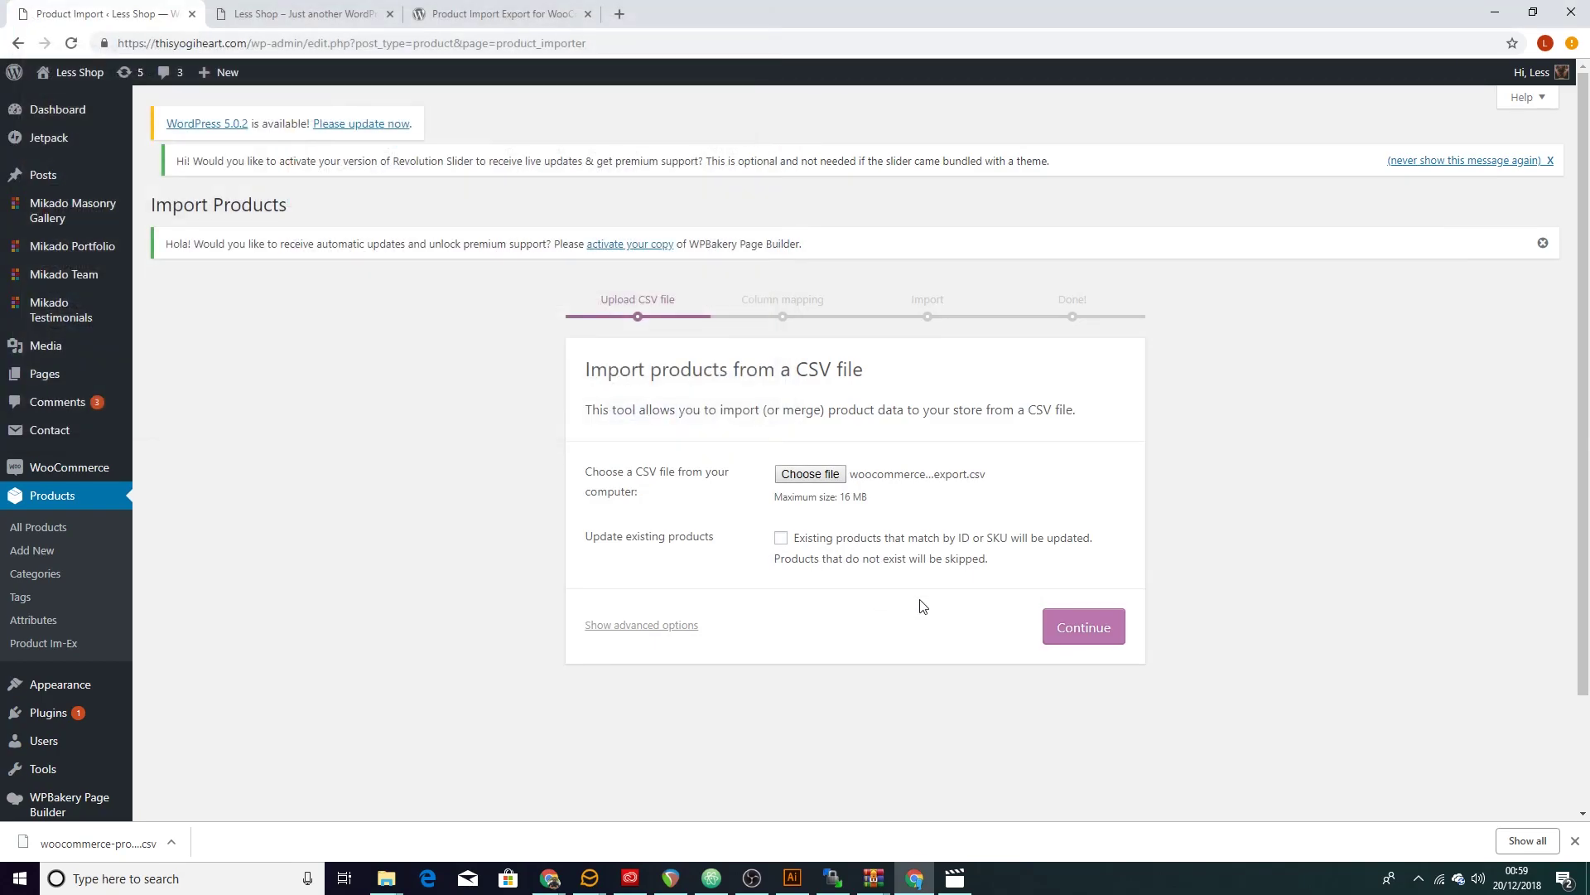
pyautogui.click(1108, 626)
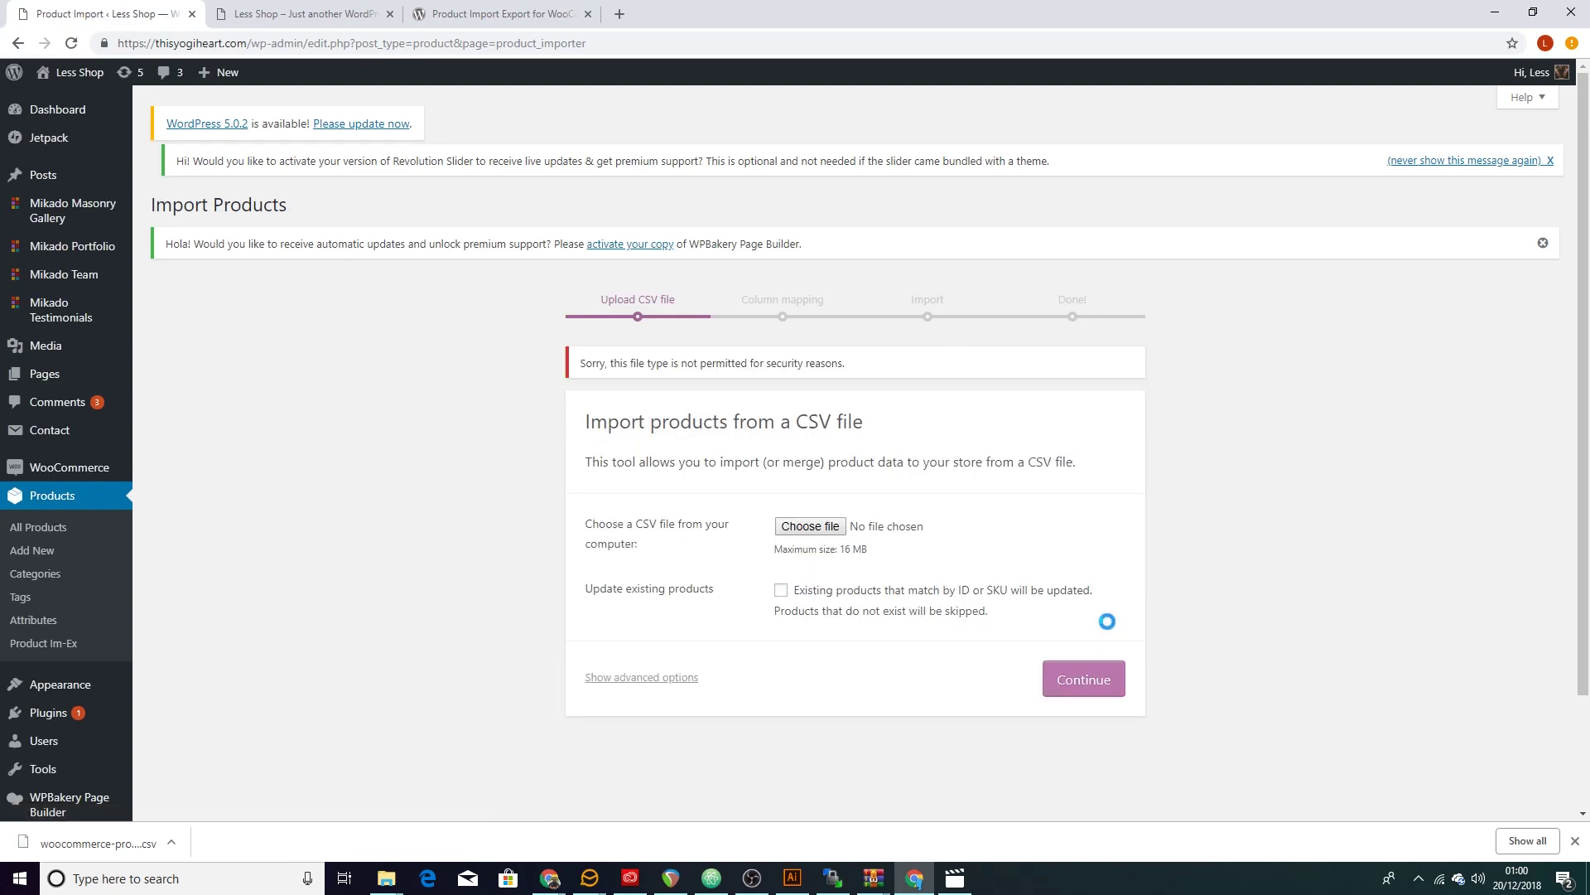
pyautogui.scroll(-2, 29, 679)
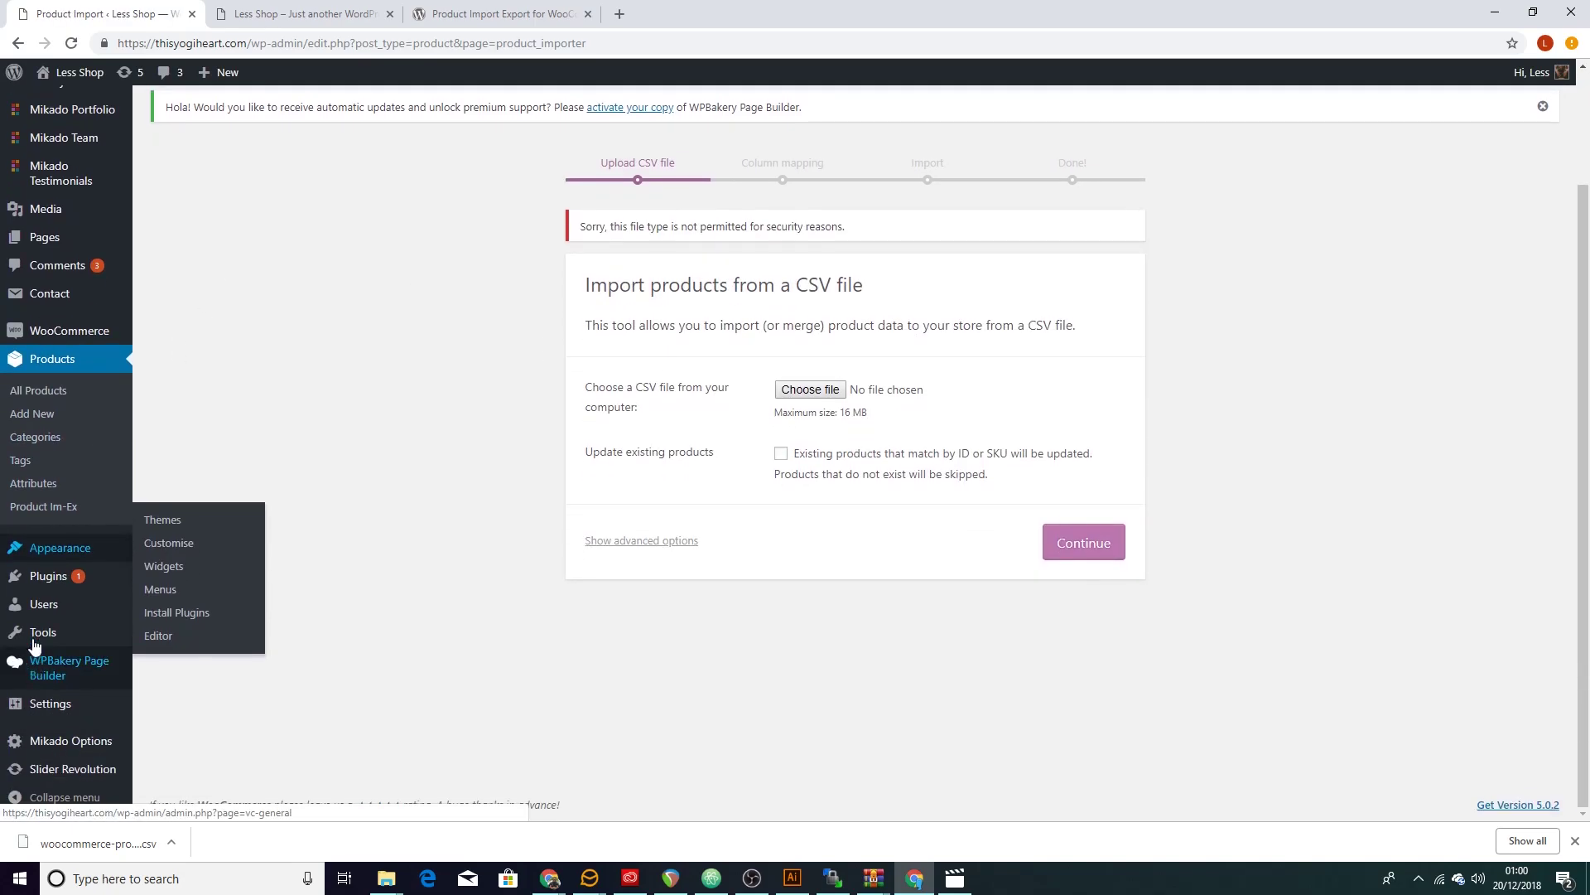
pyautogui.click(28, 508)
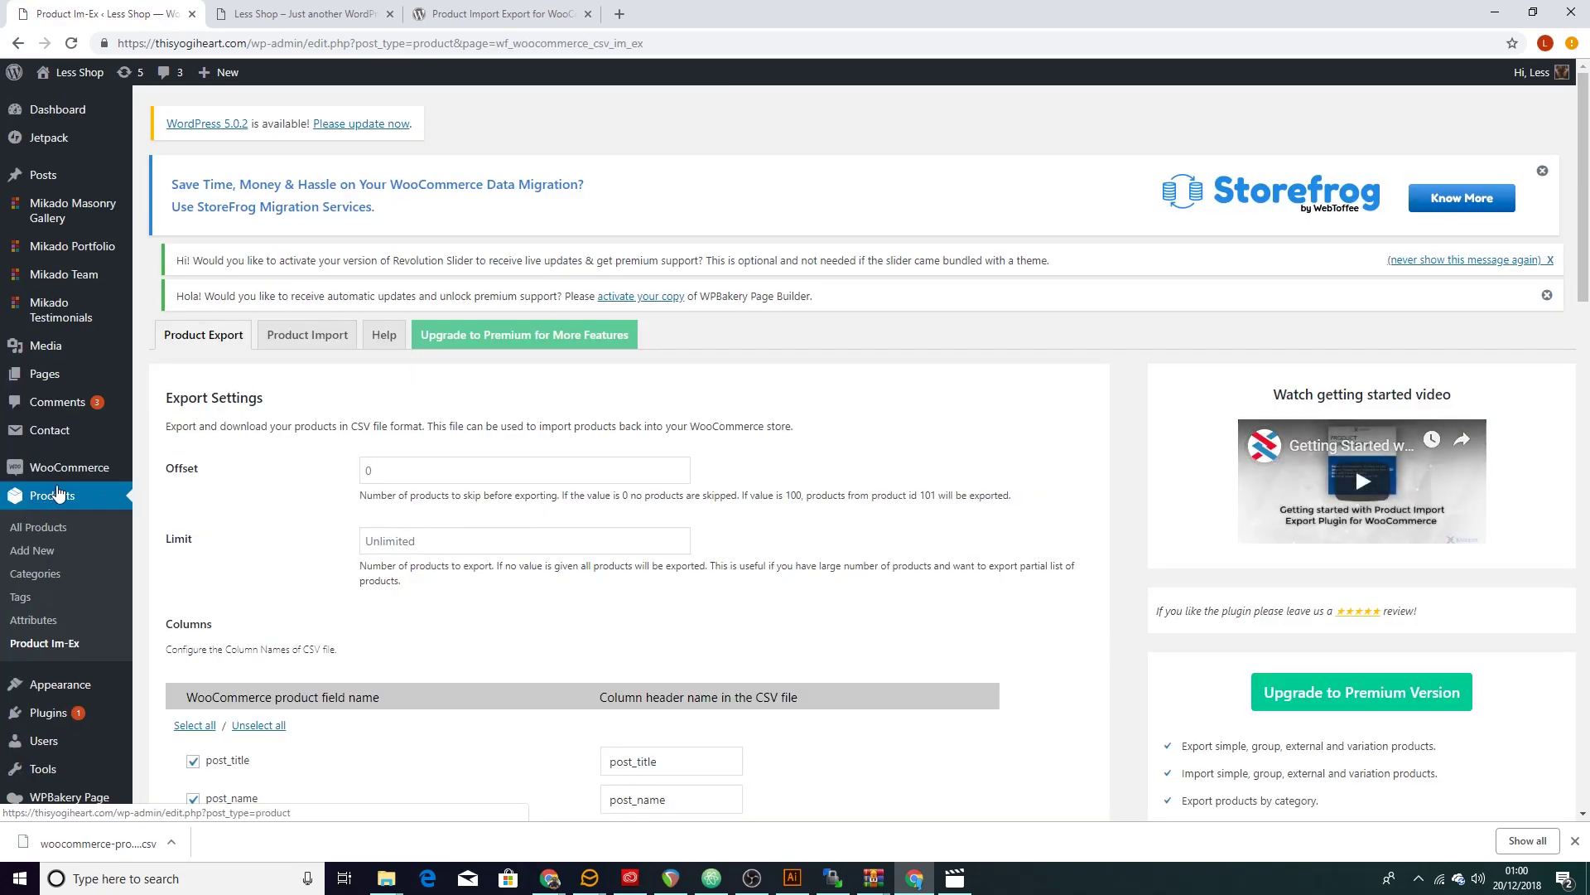
# - In the Product Im-Ex import options, choose woocommerce-product-export.csv and proceed to import mapping
pyautogui.click(306, 336)
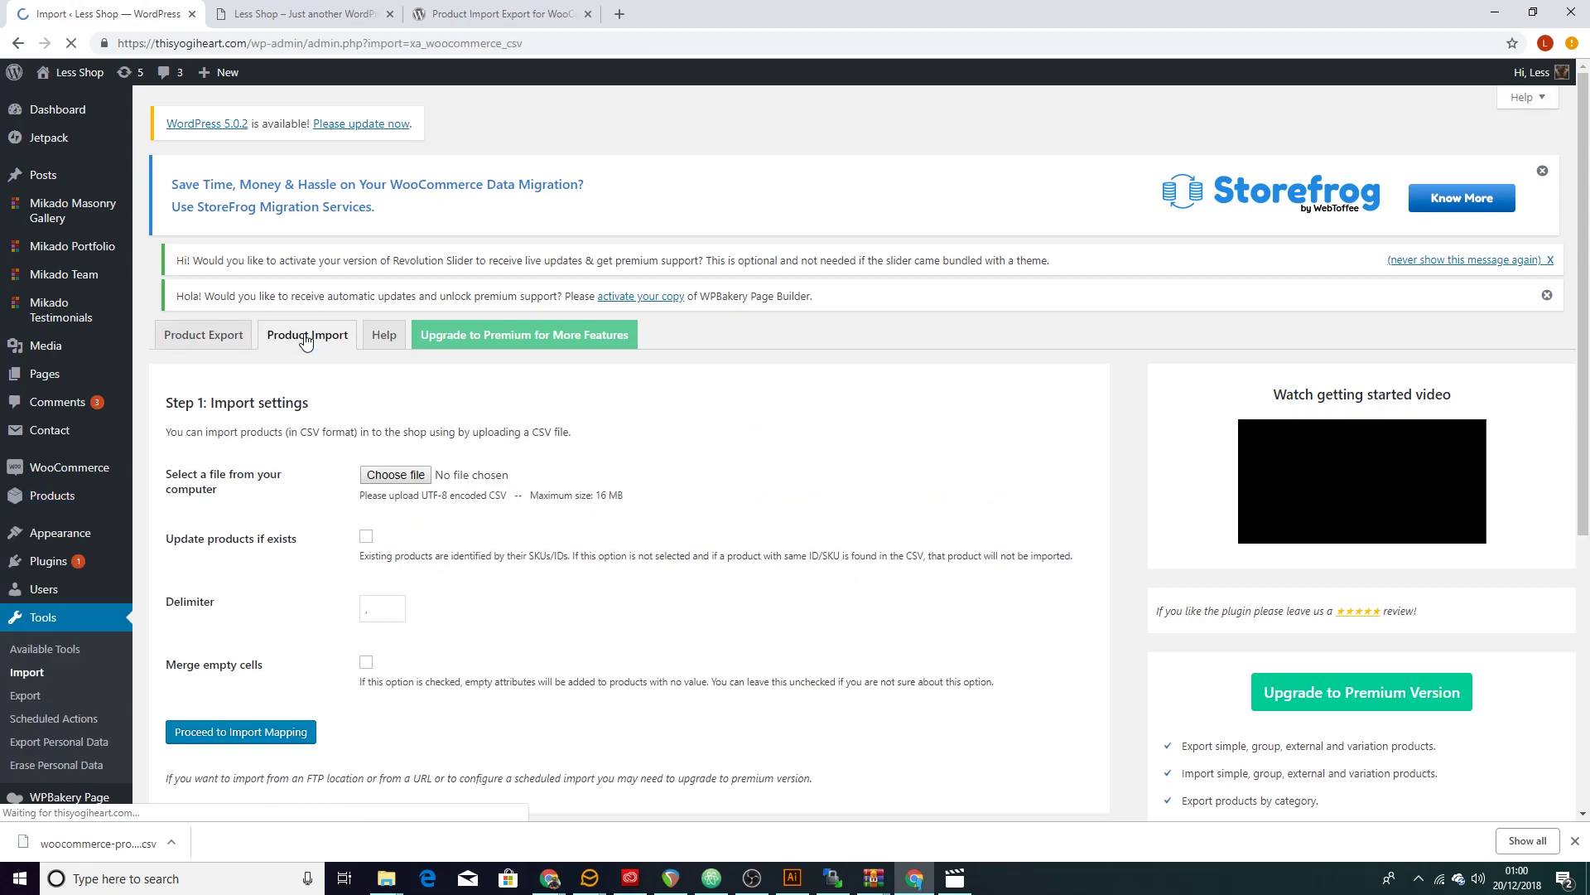
pyautogui.click(381, 477)
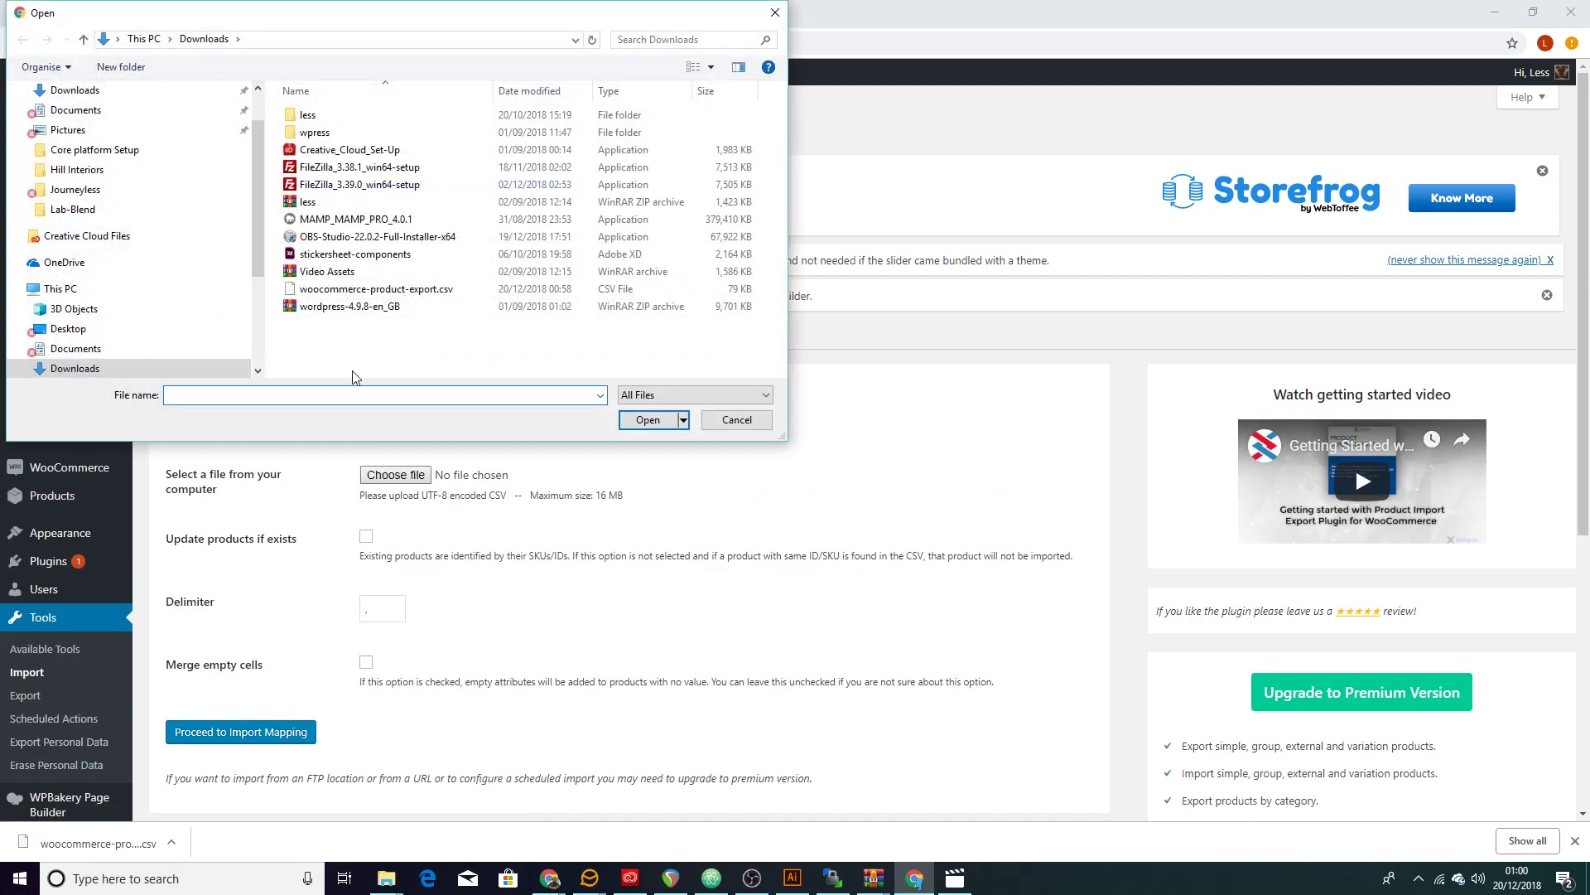
pyautogui.click(348, 289)
pyautogui.click(649, 420)
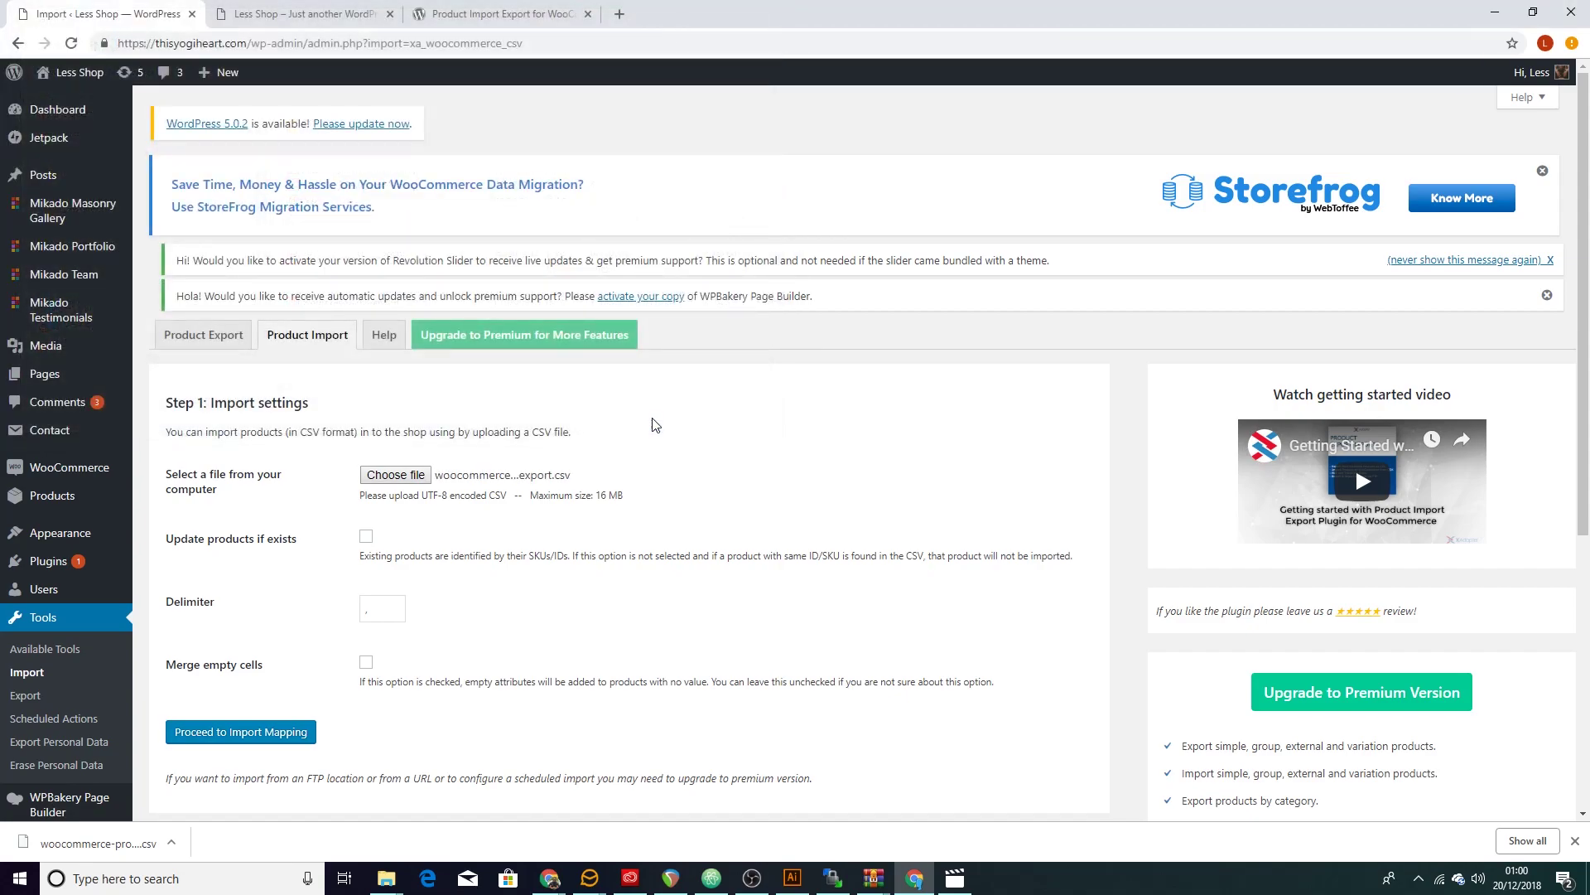
pyautogui.scroll(-4, 253, 505)
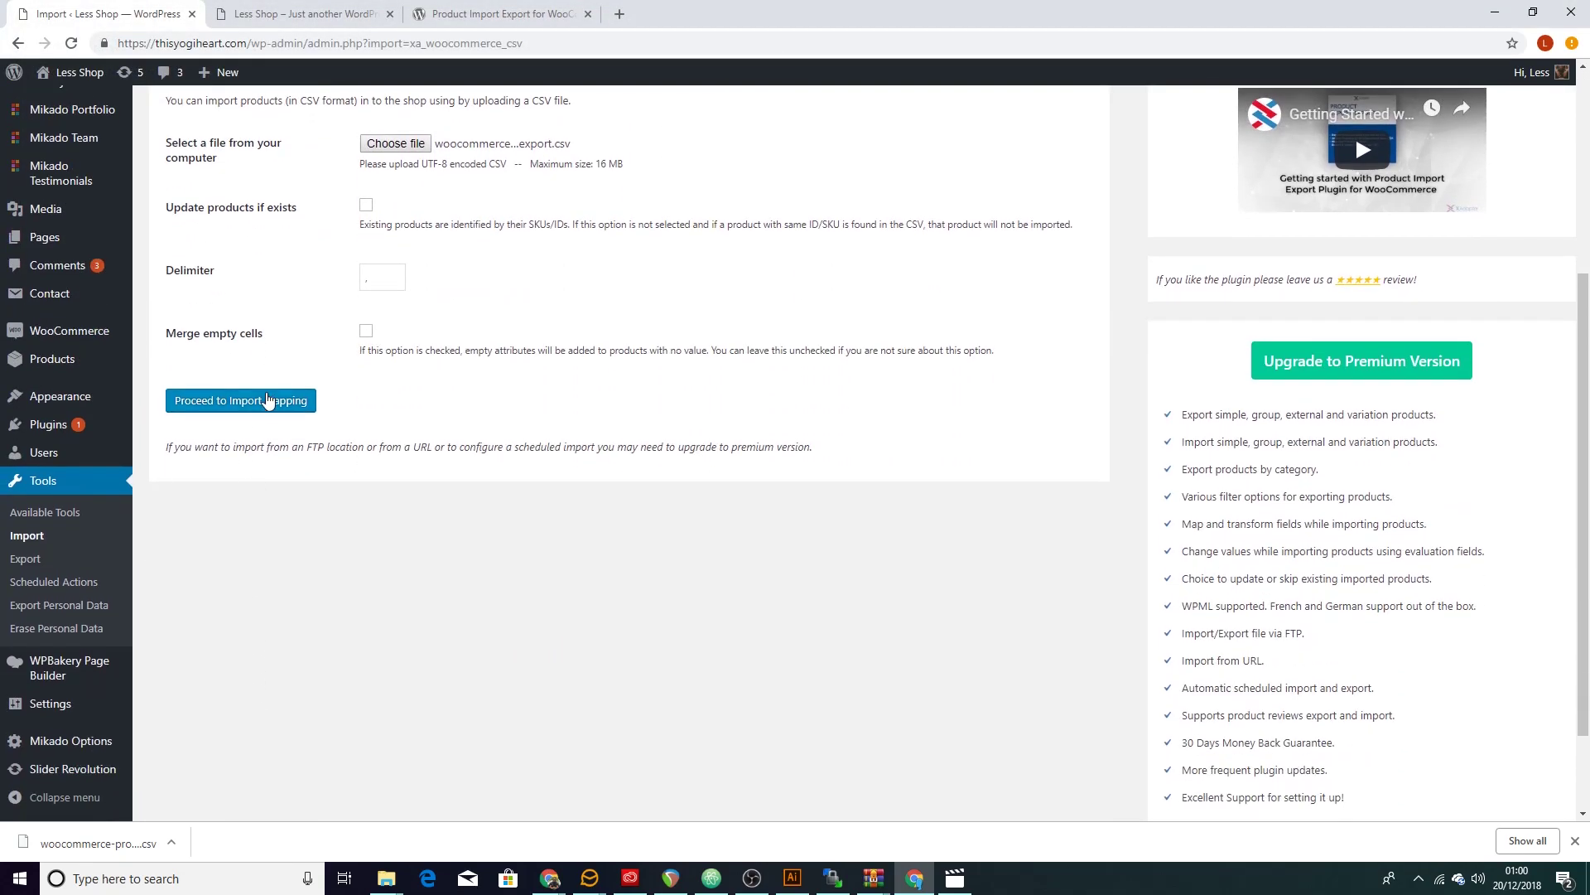
pyautogui.click(267, 401)
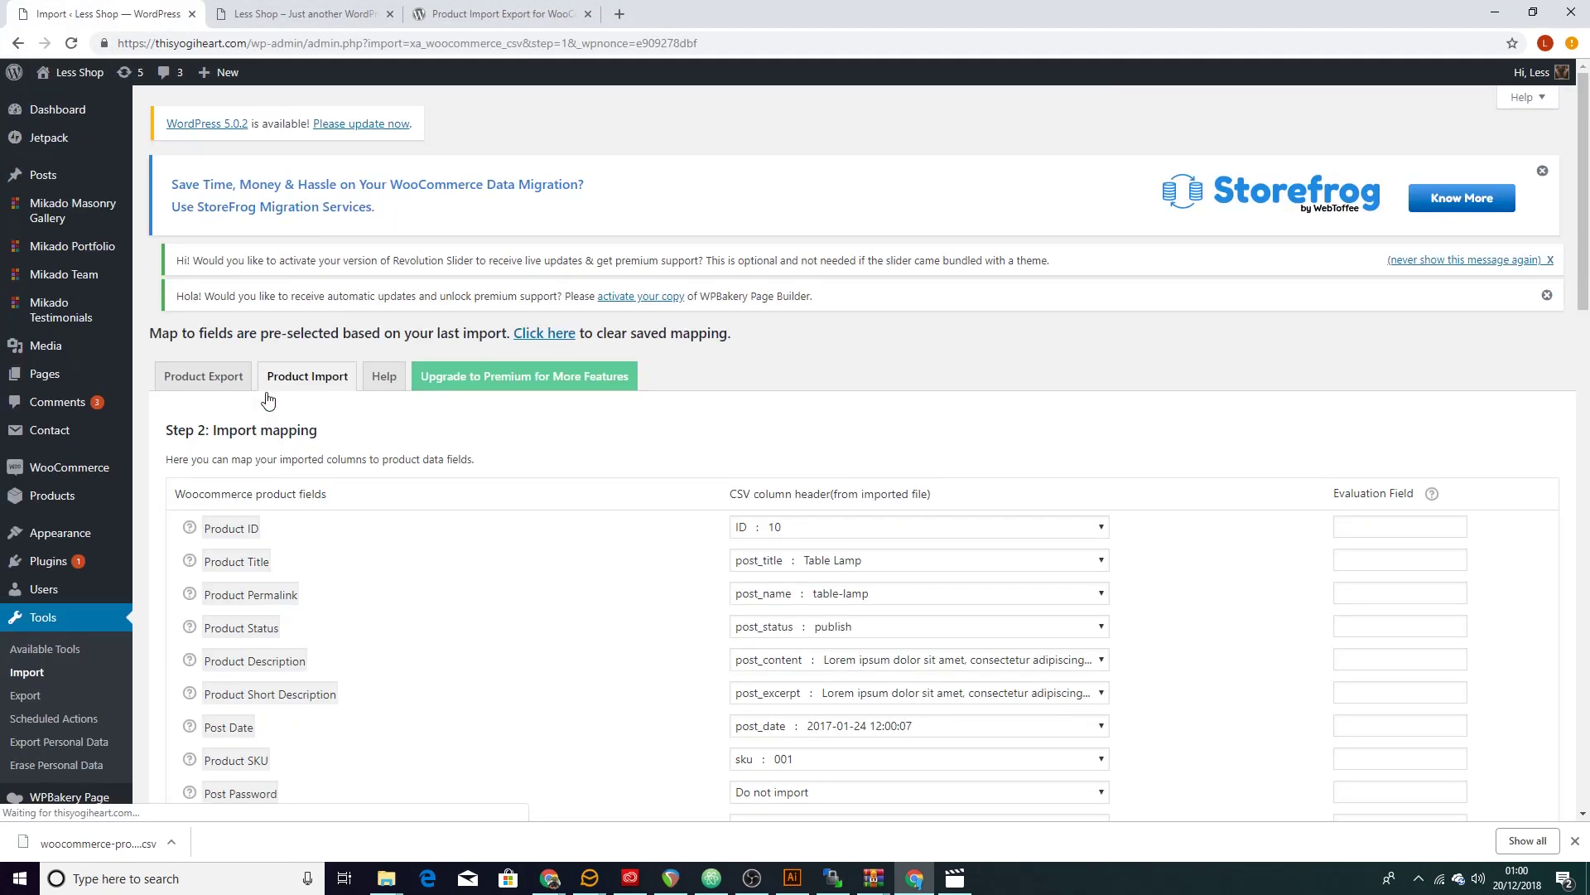
# - Review the column mappings, keeping Product Title, Product Status and attribute_data:pa_color on their matching columns
pyautogui.scroll(-3, 240, 331)
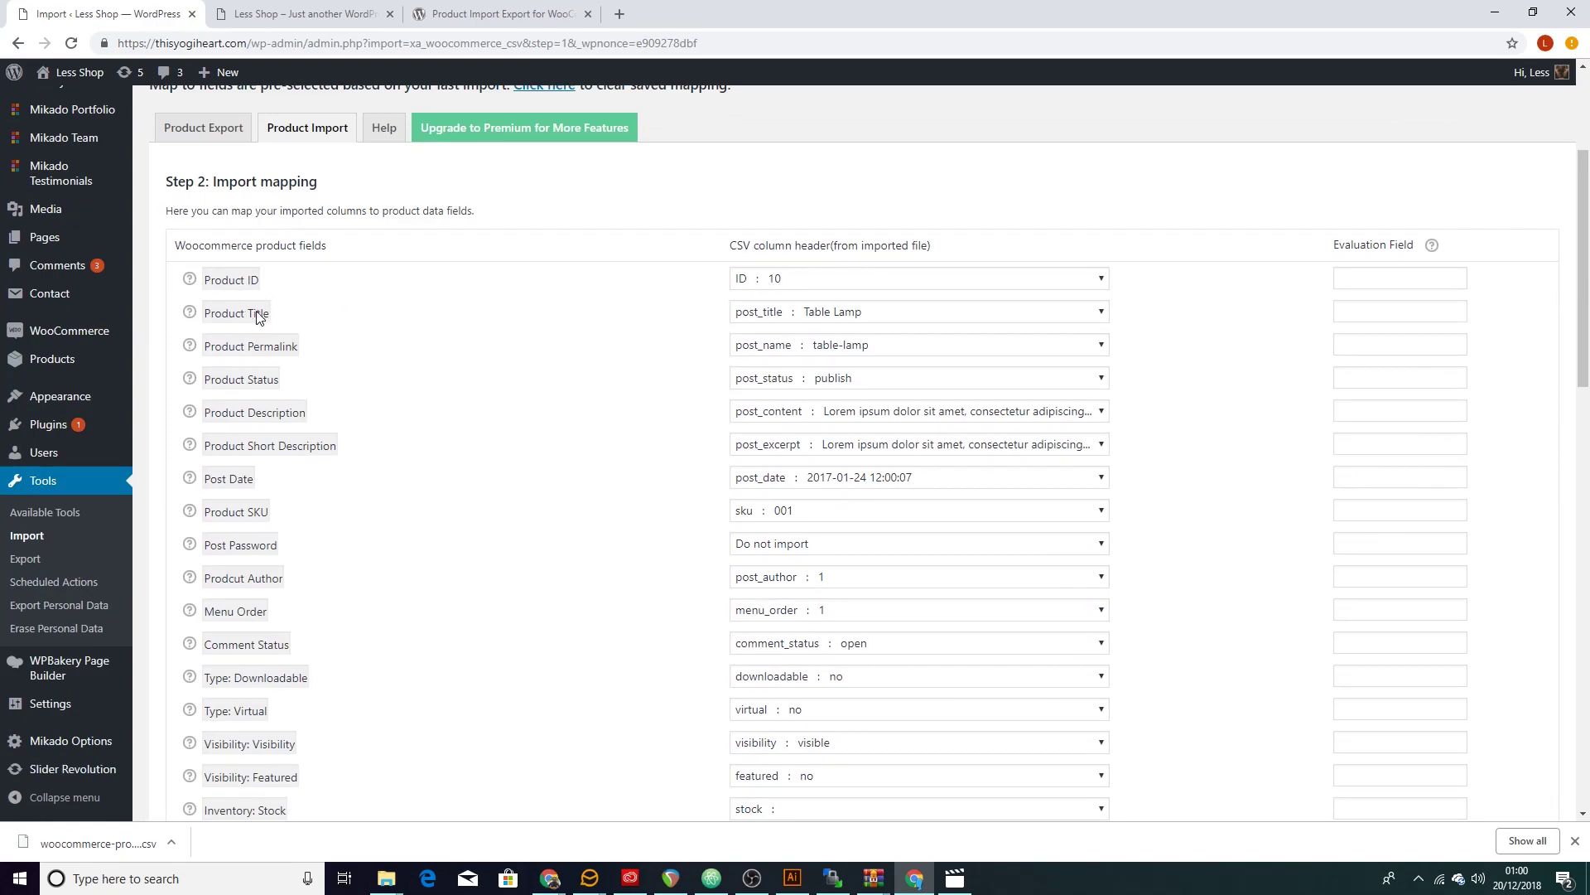
pyautogui.click(825, 322)
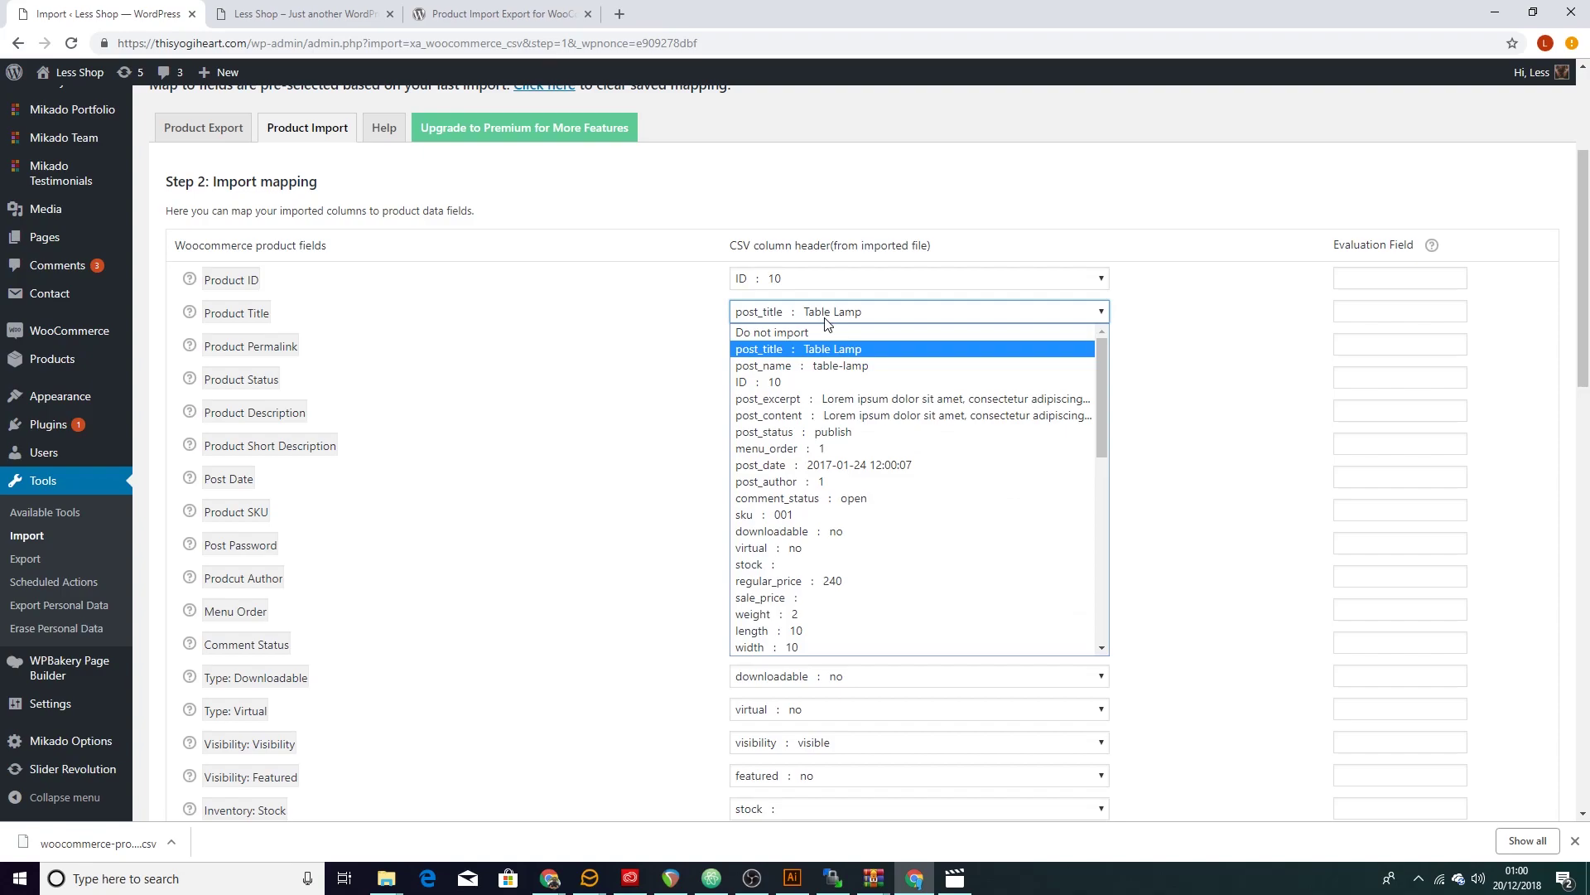
pyautogui.click(825, 322)
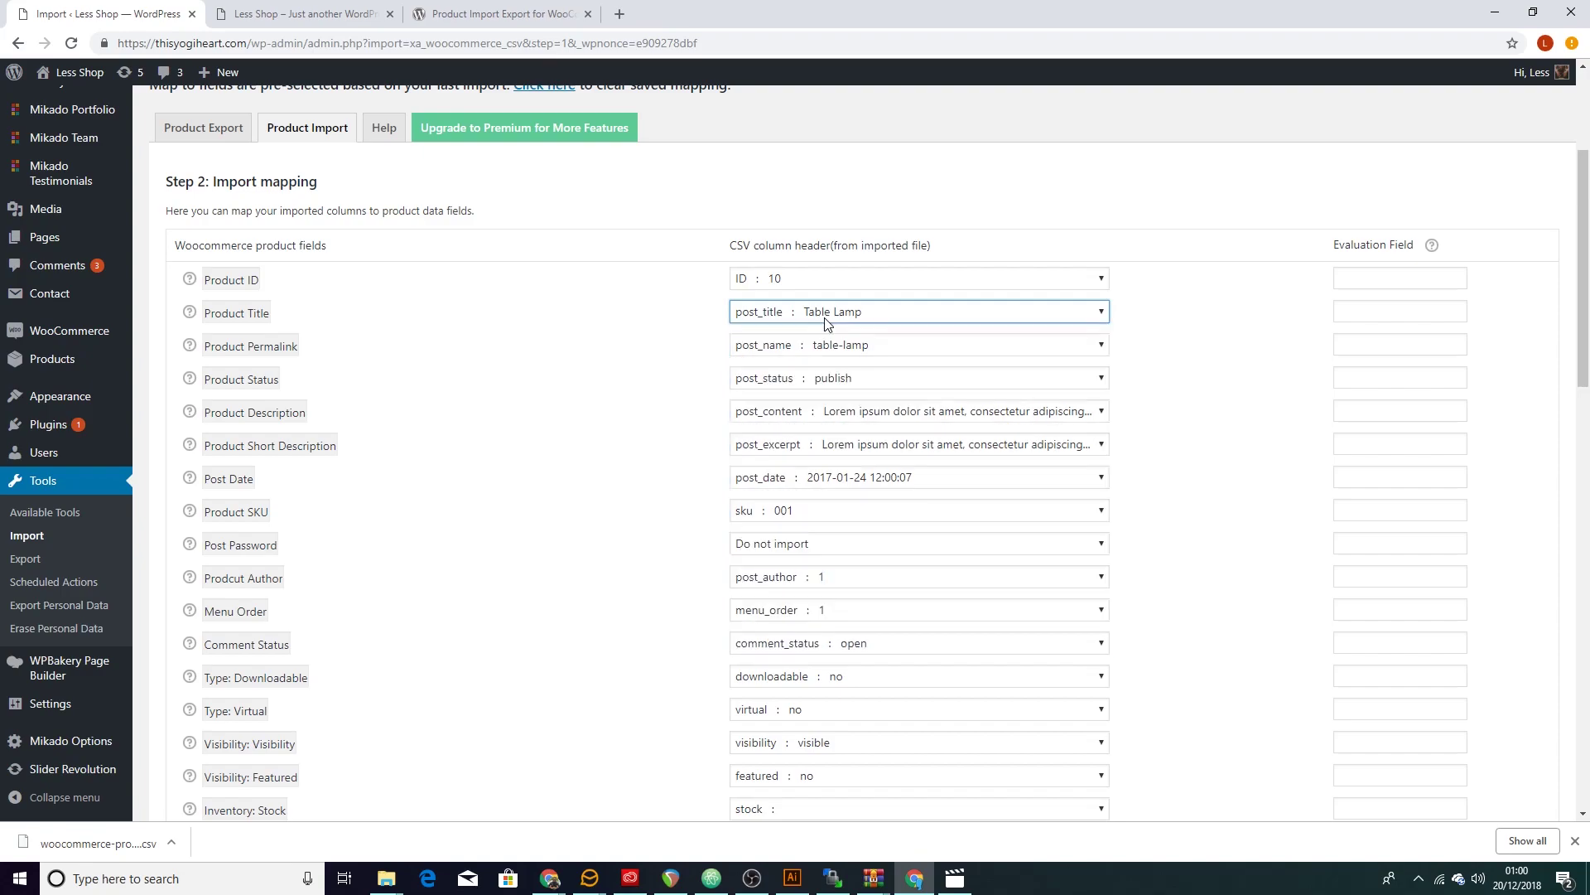
pyautogui.click(825, 322)
pyautogui.click(815, 322)
pyautogui.click(915, 383)
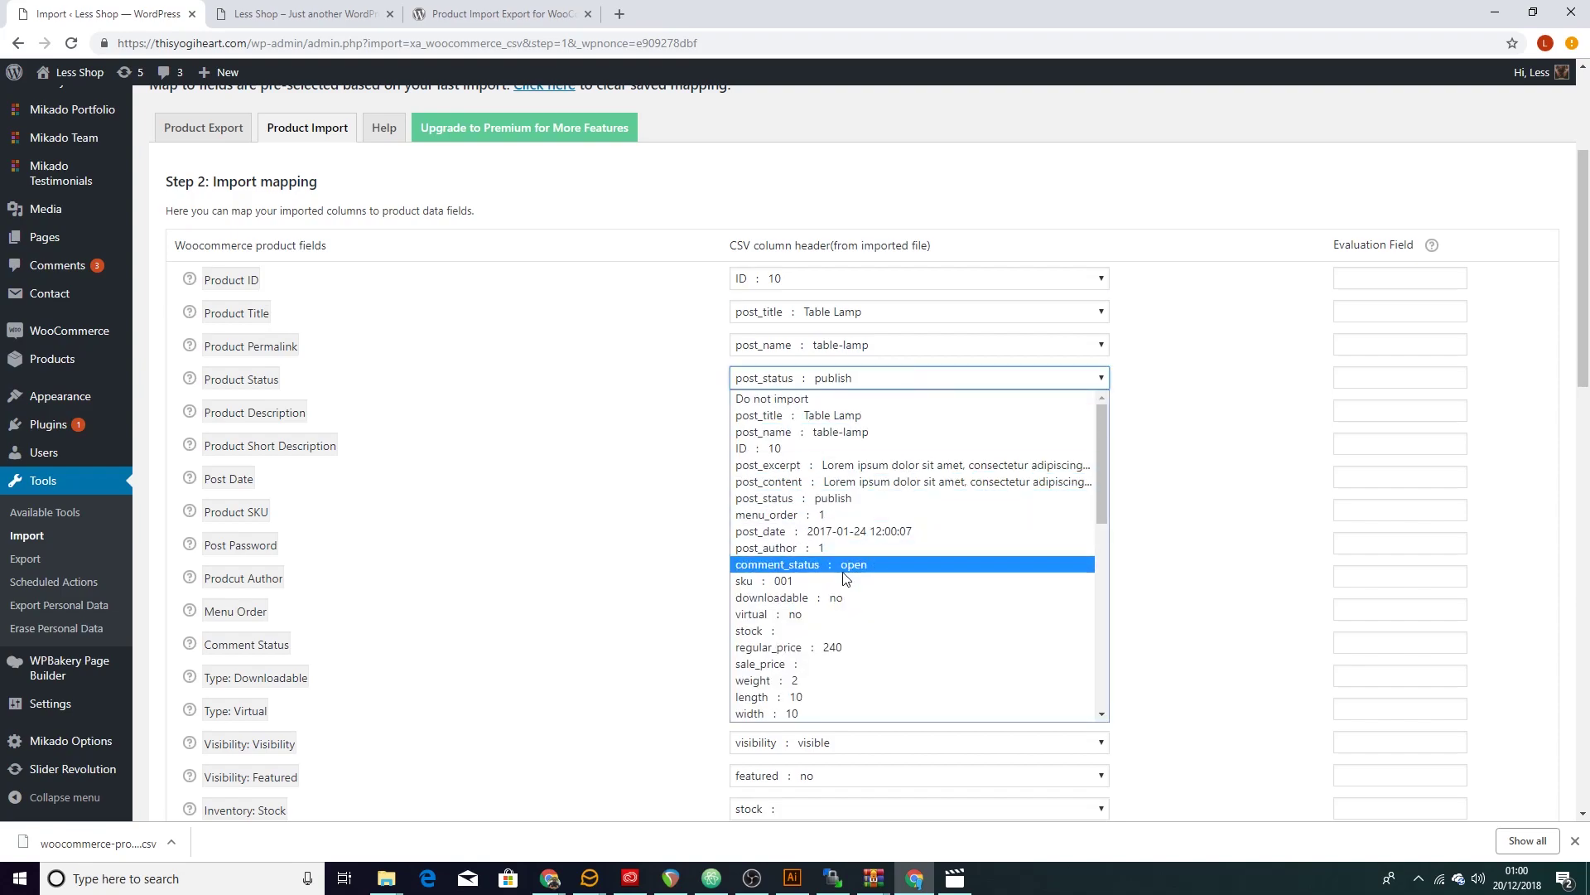
pyautogui.click(586, 325)
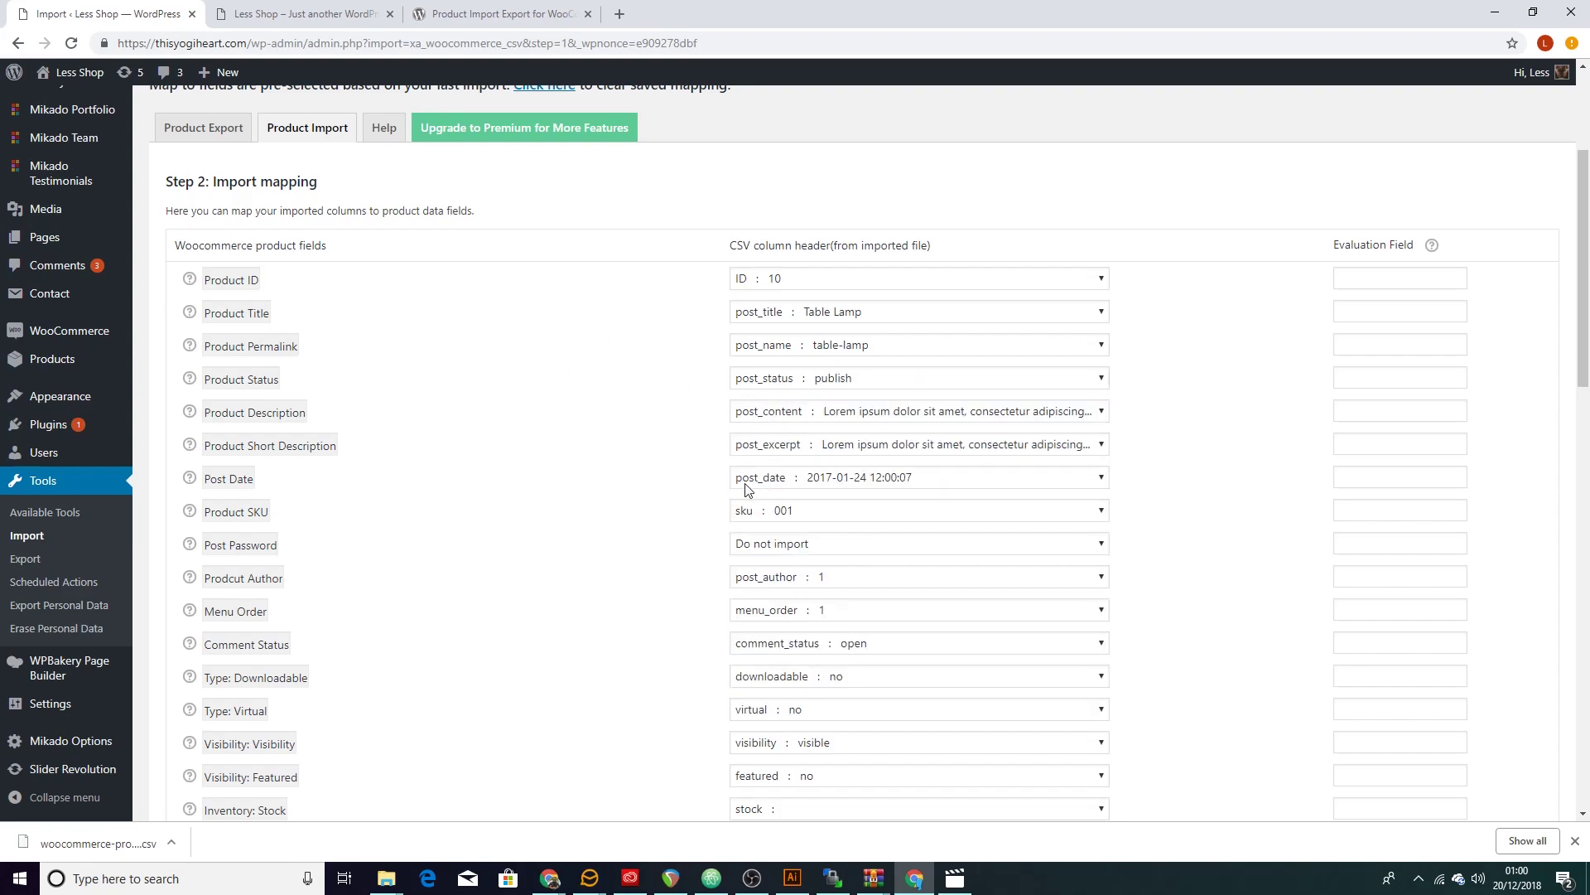
pyautogui.scroll(-2, 484, 389)
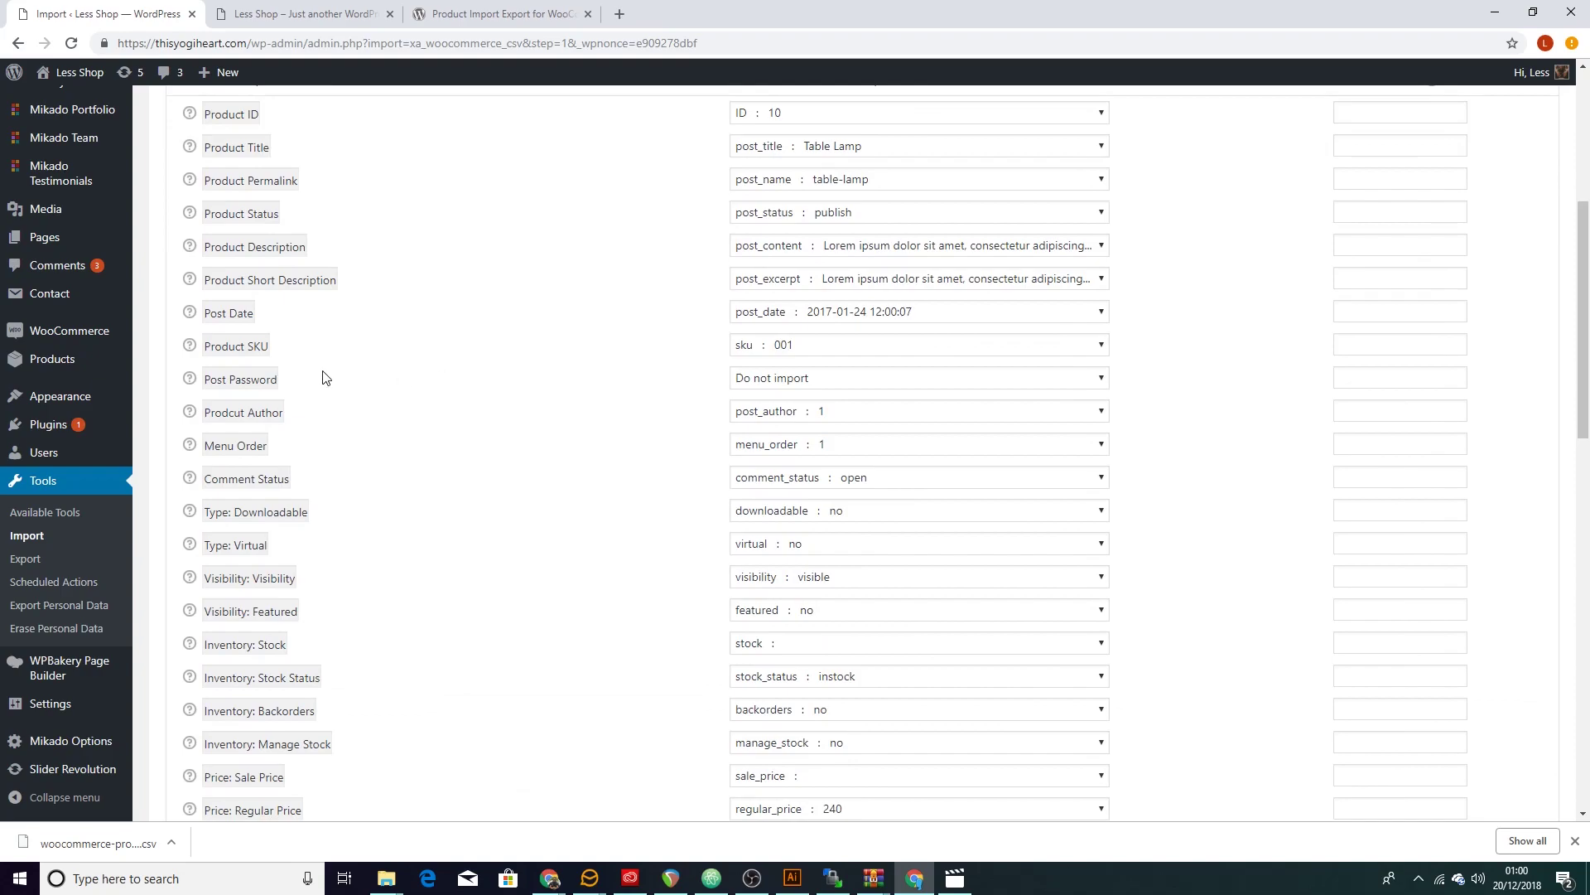
pyautogui.scroll(-12, 207, 495)
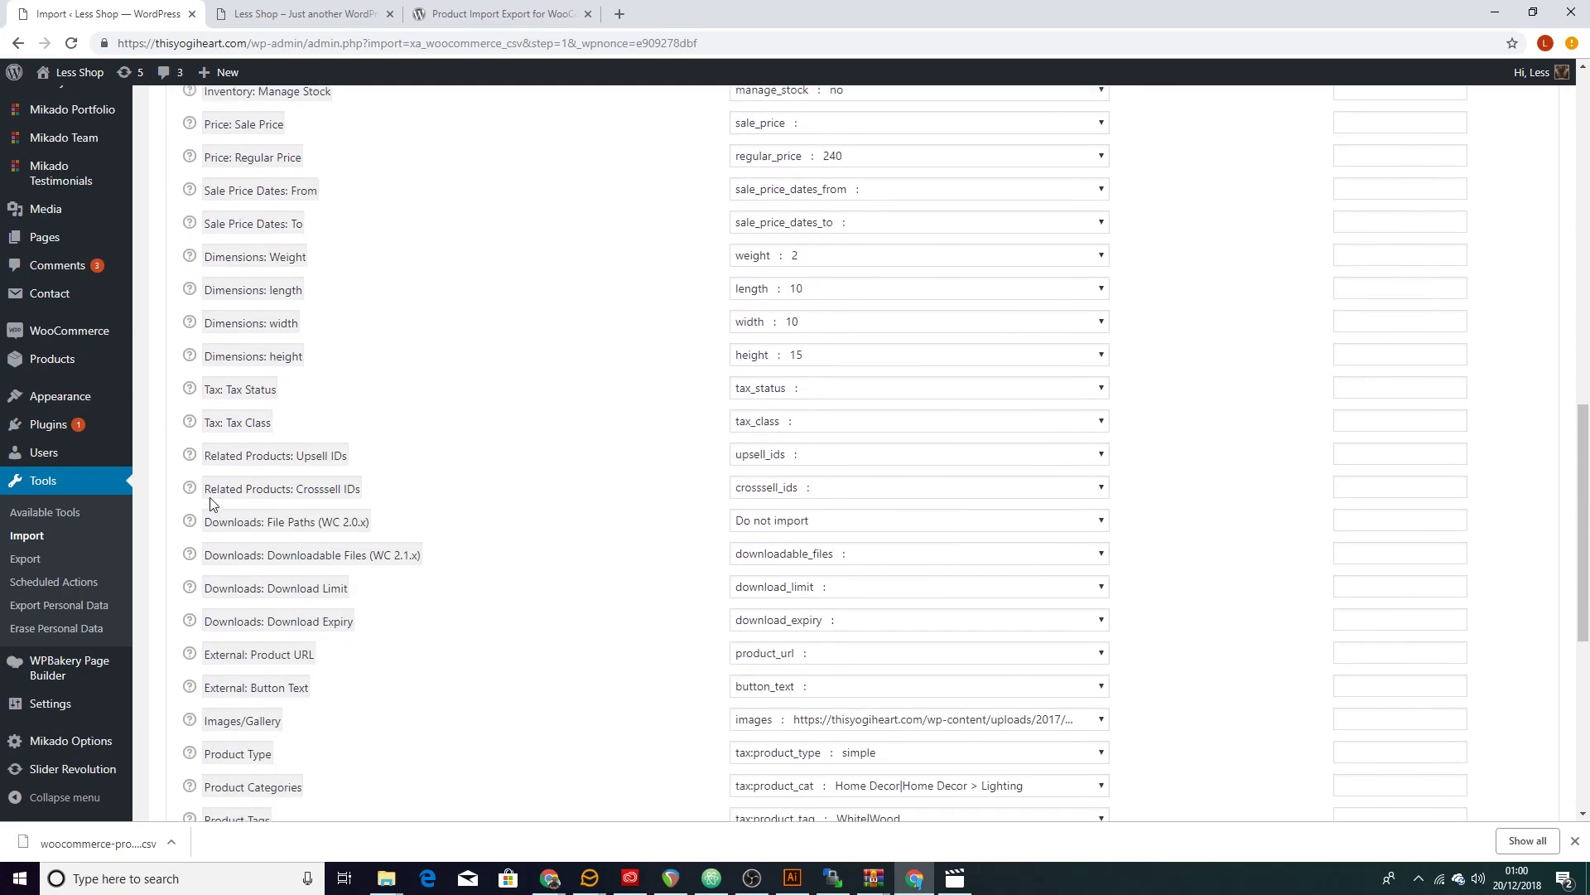
pyautogui.scroll(-3, 219, 512)
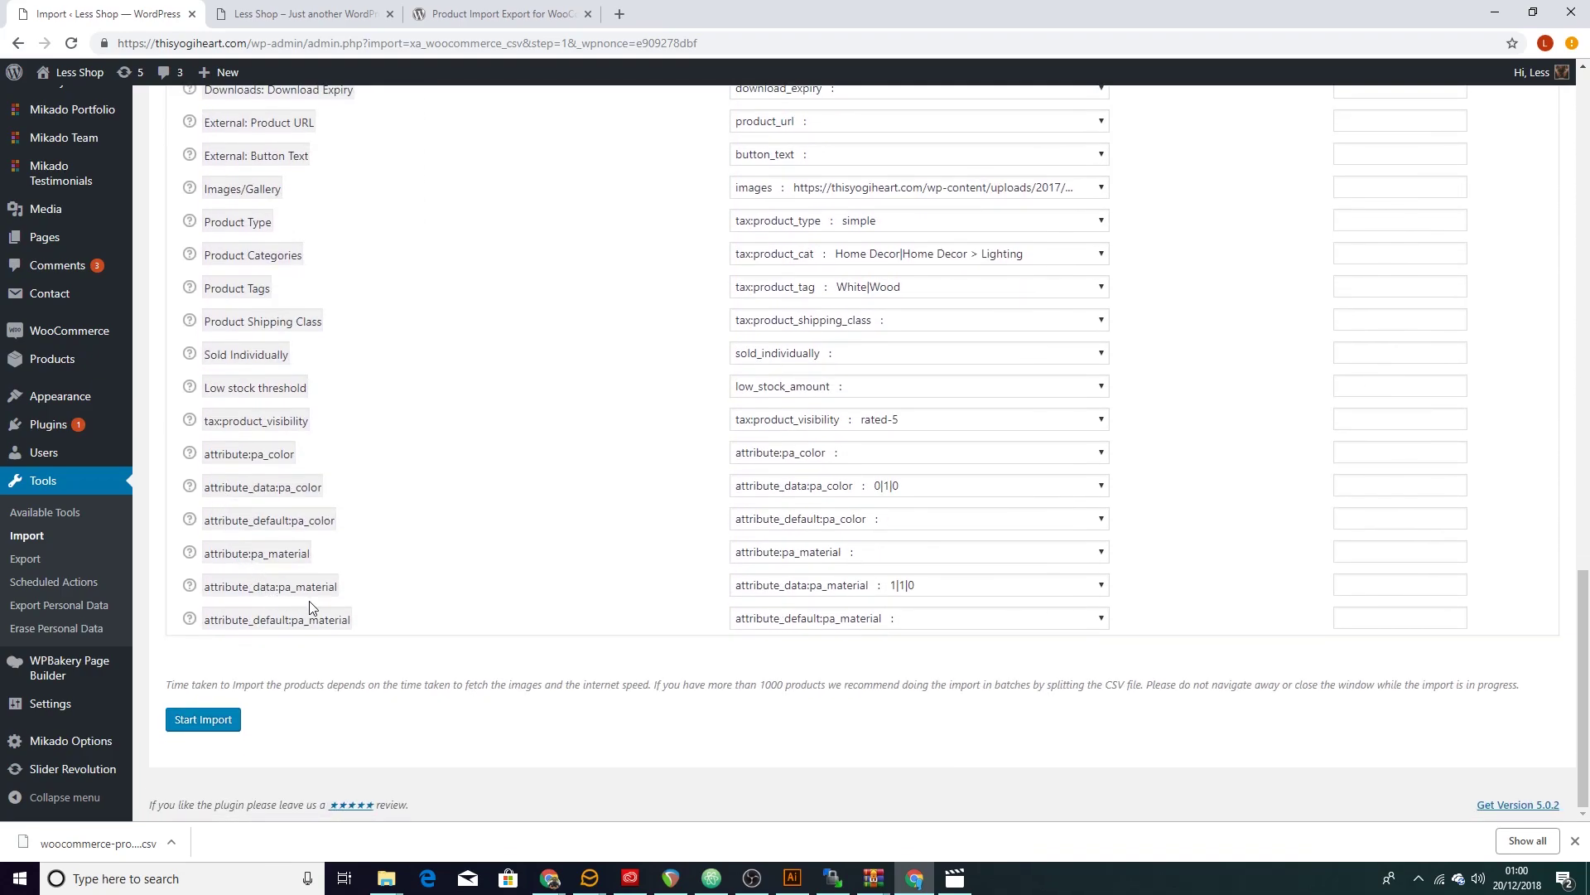
pyautogui.click(826, 484)
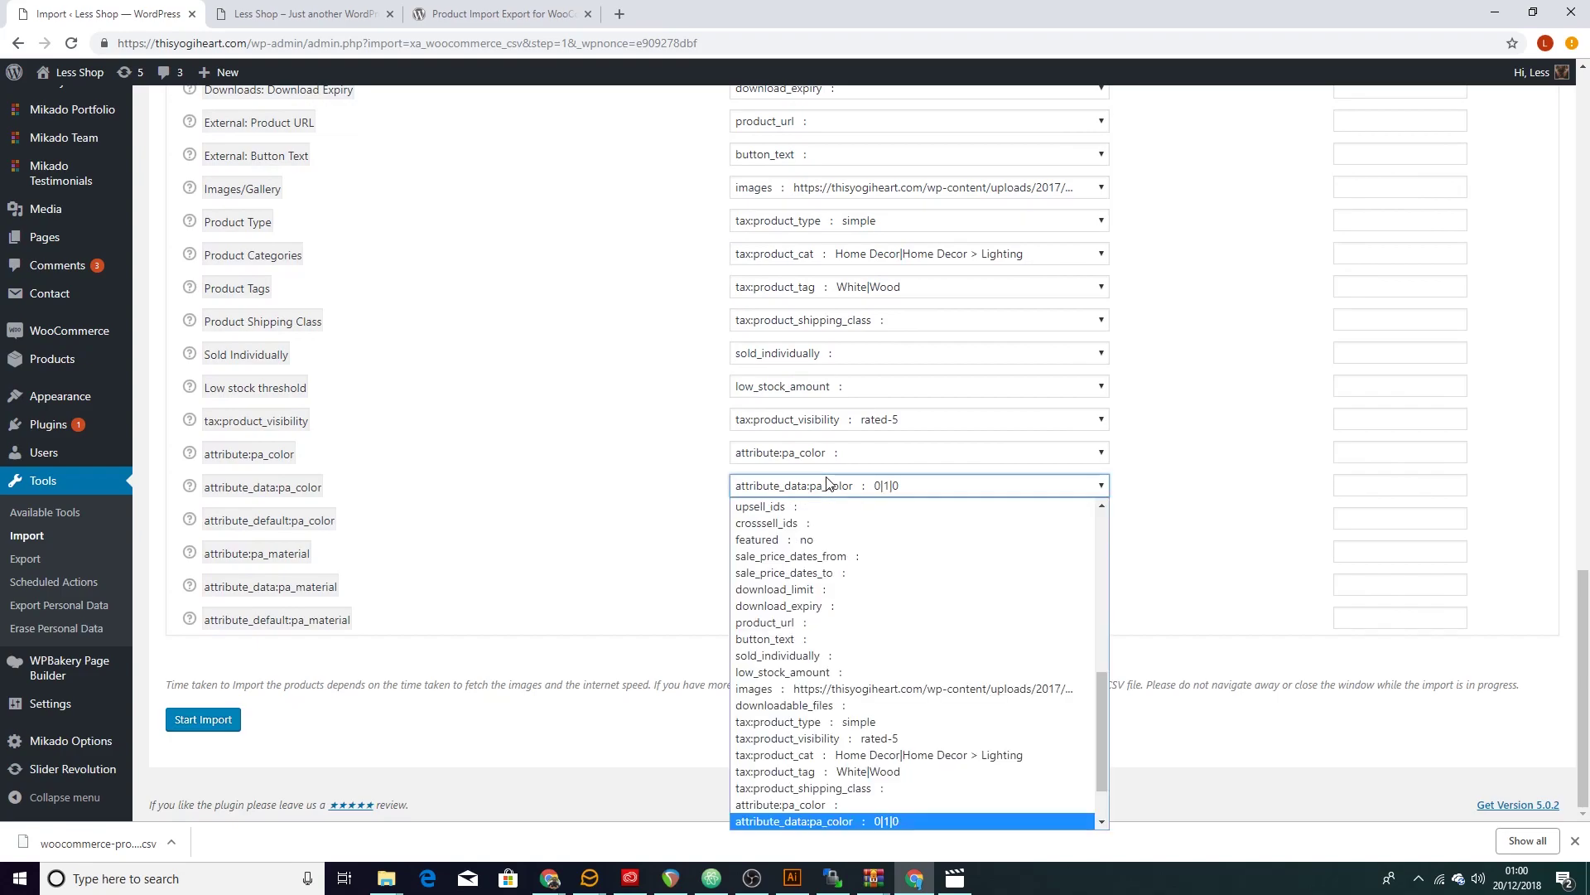
pyautogui.click(828, 485)
pyautogui.click(832, 485)
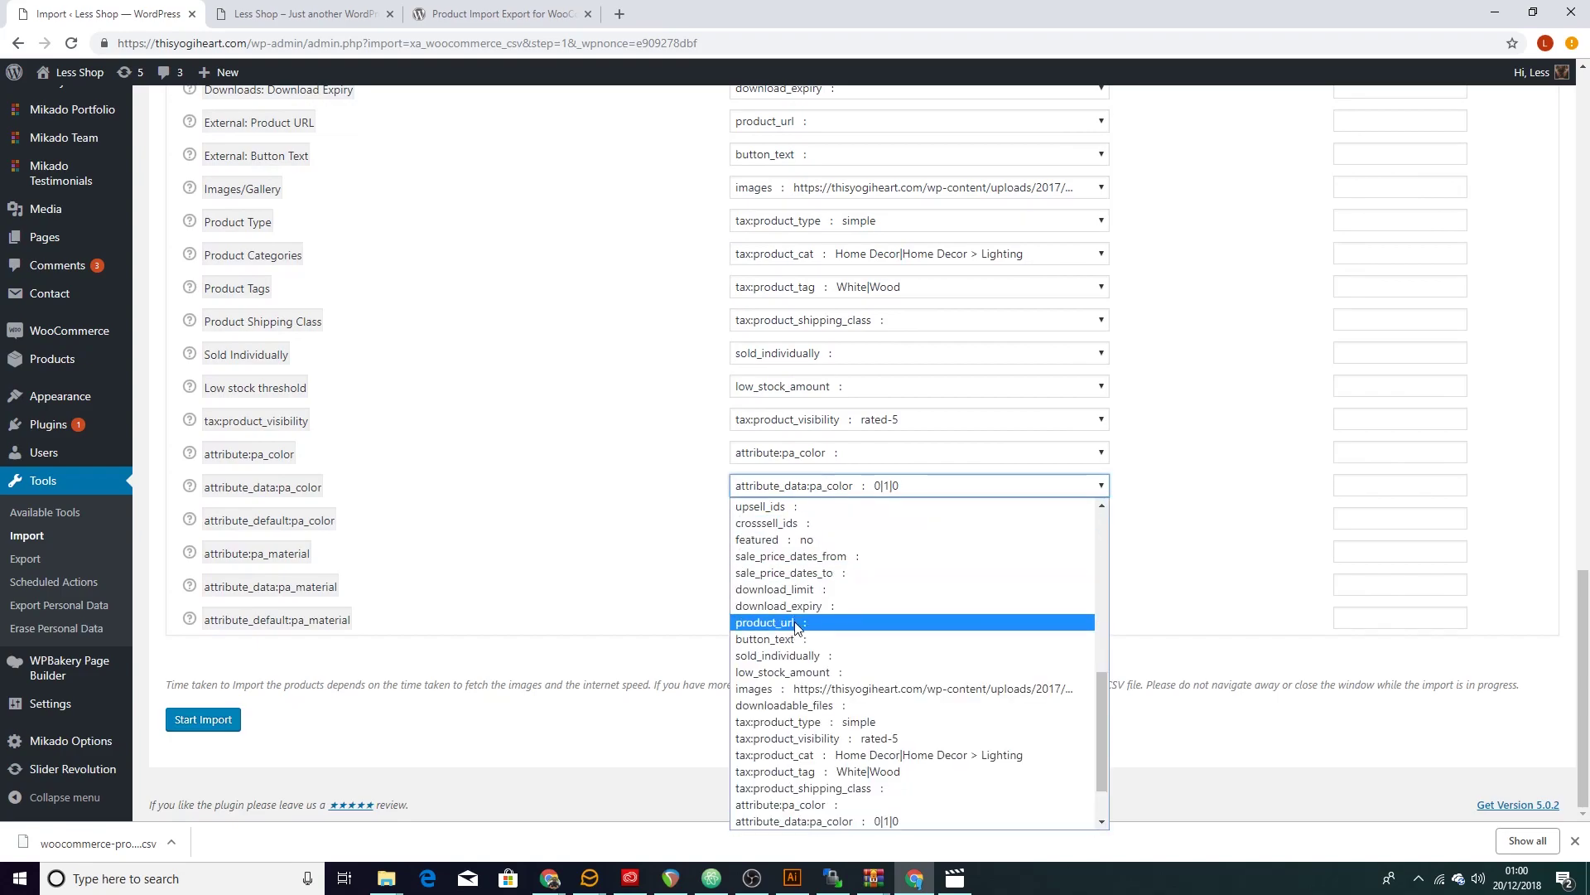
pyautogui.click(503, 447)
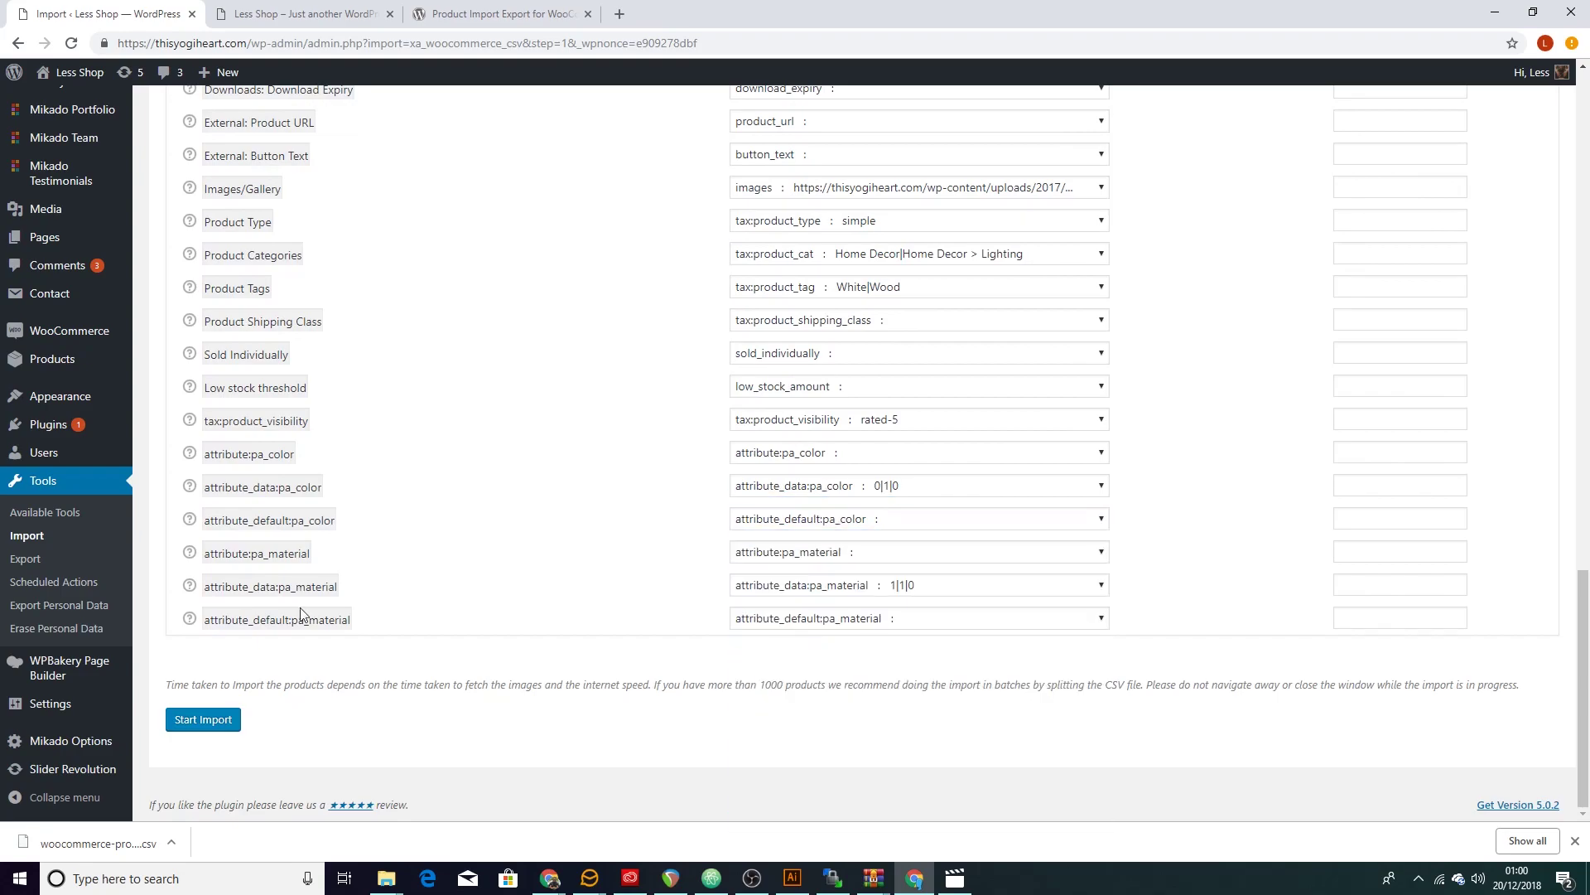
# - Start importing the 57 products and wait until the importer reports 'Import complete'
pyautogui.click(198, 720)
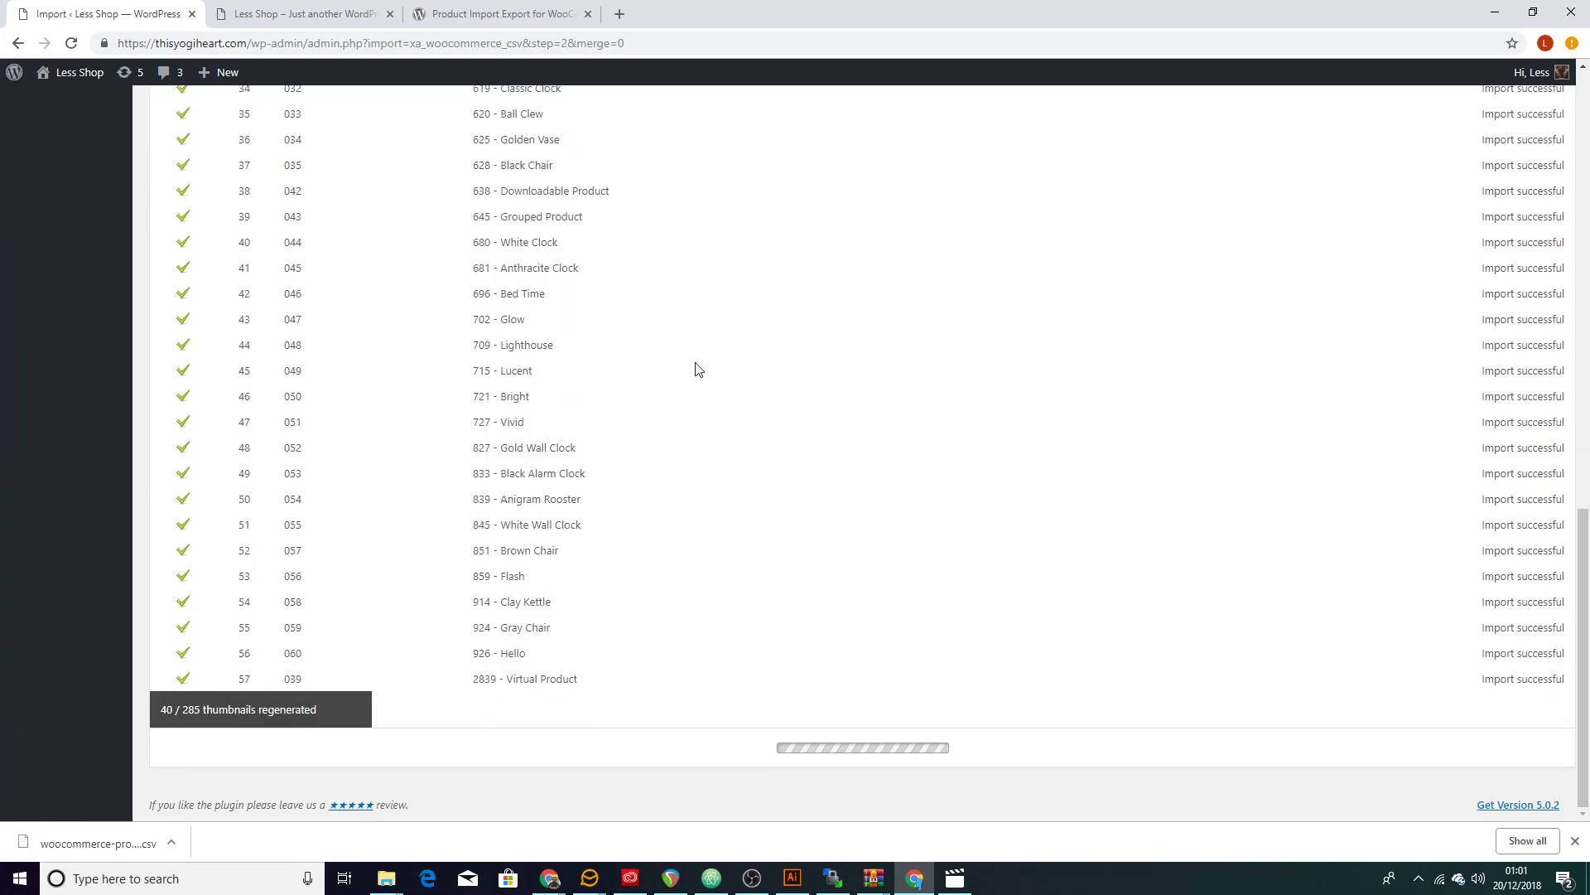
pyautogui.click(619, 14)
pyautogui.hotkey('ctrl', 'w')
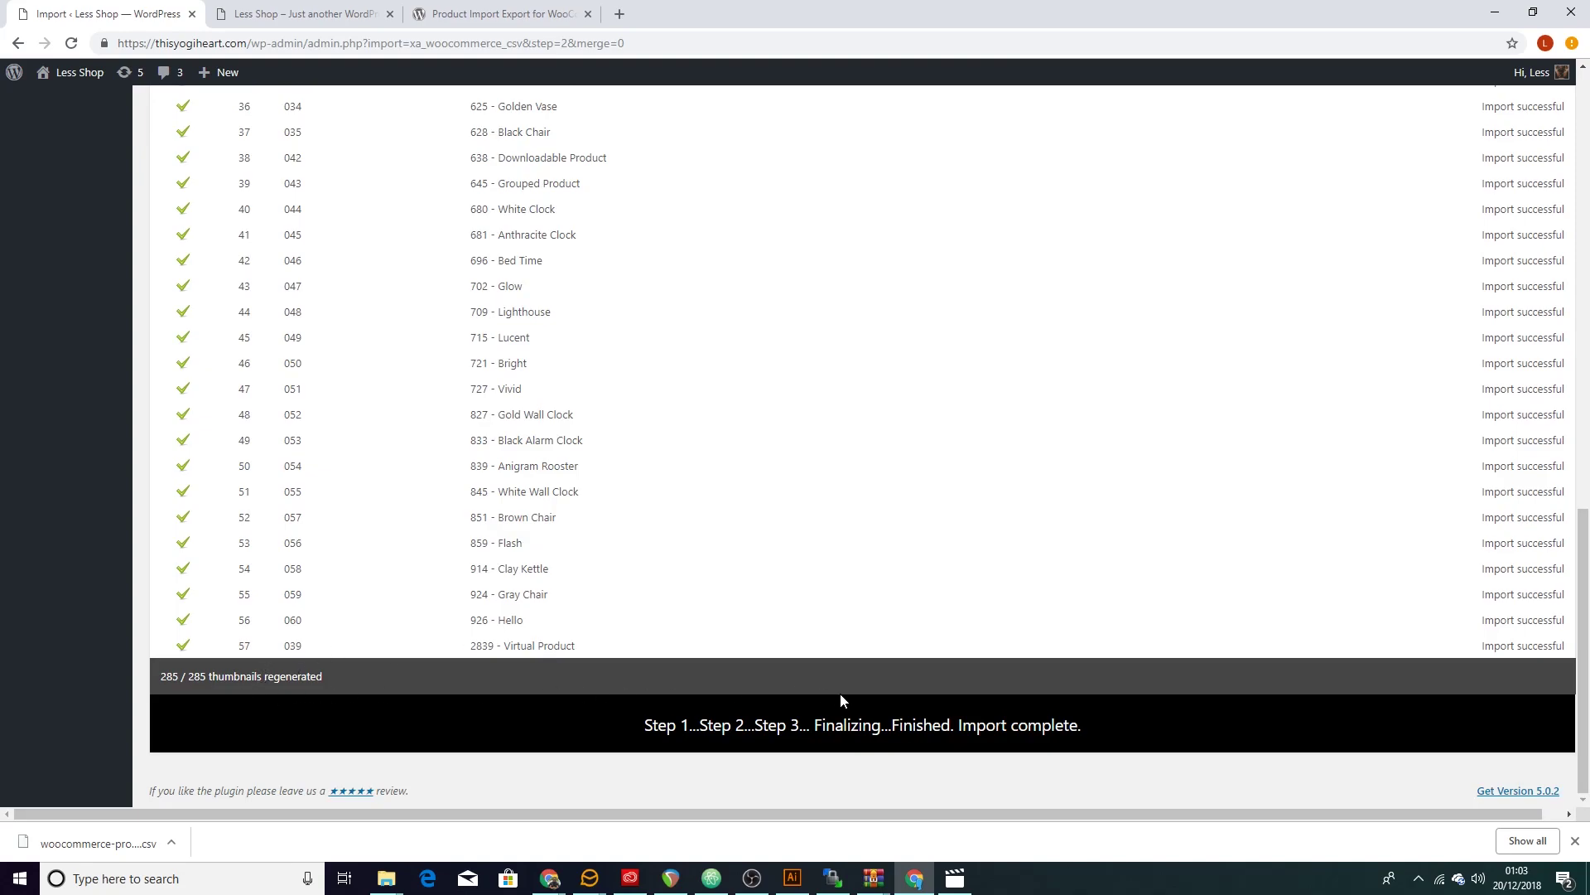
pyautogui.scroll(15, 174, 605)
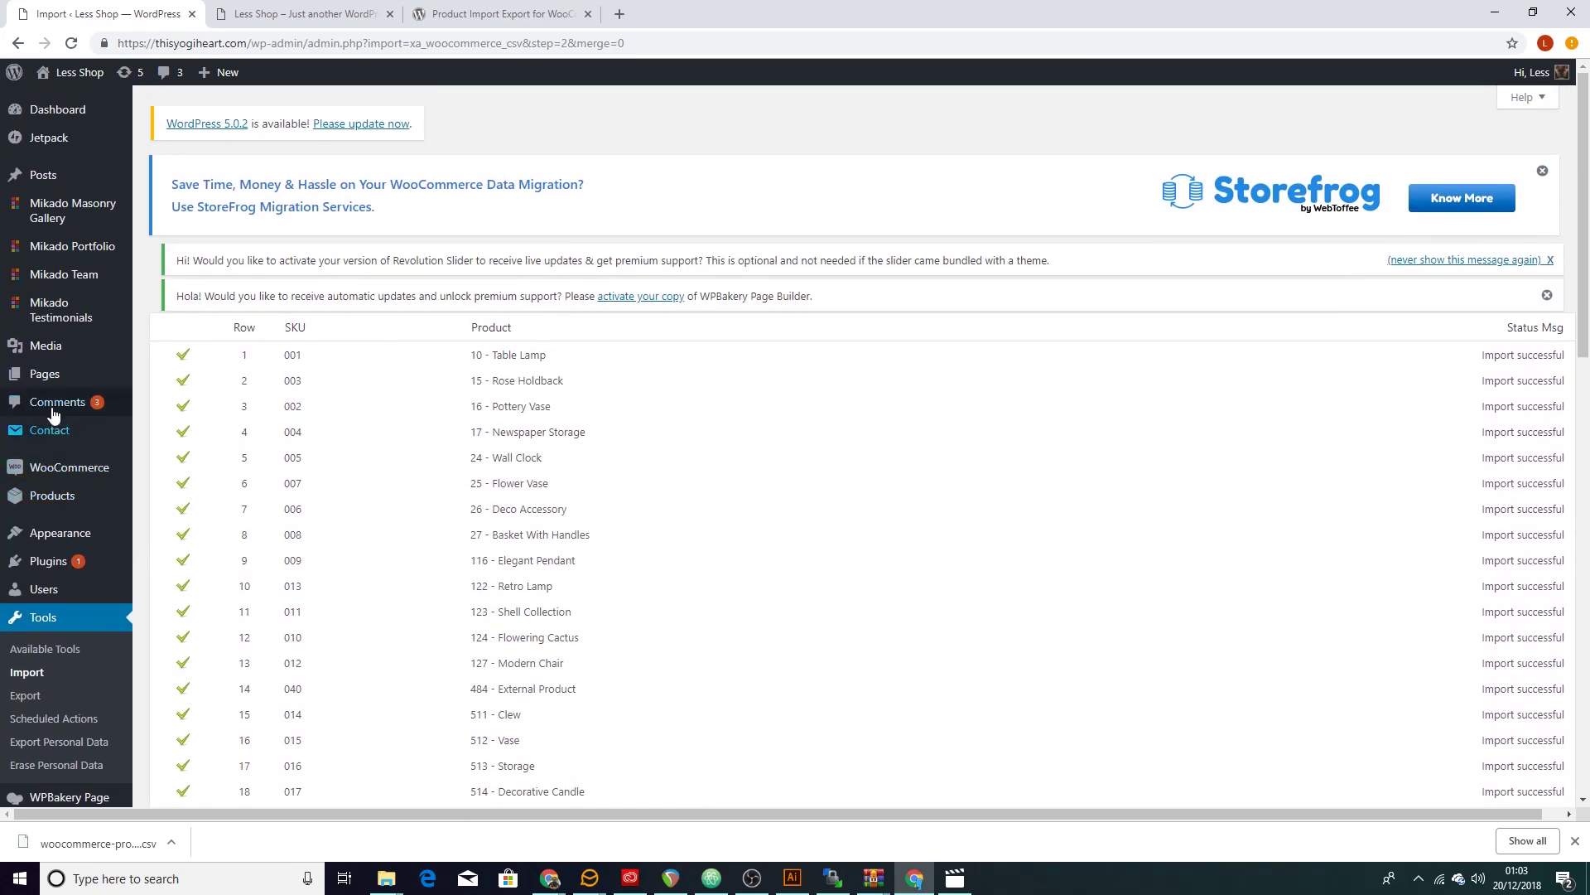
# - Open the re-imported Virtual Product's storefront page from the All Products list
pyautogui.click(46, 497)
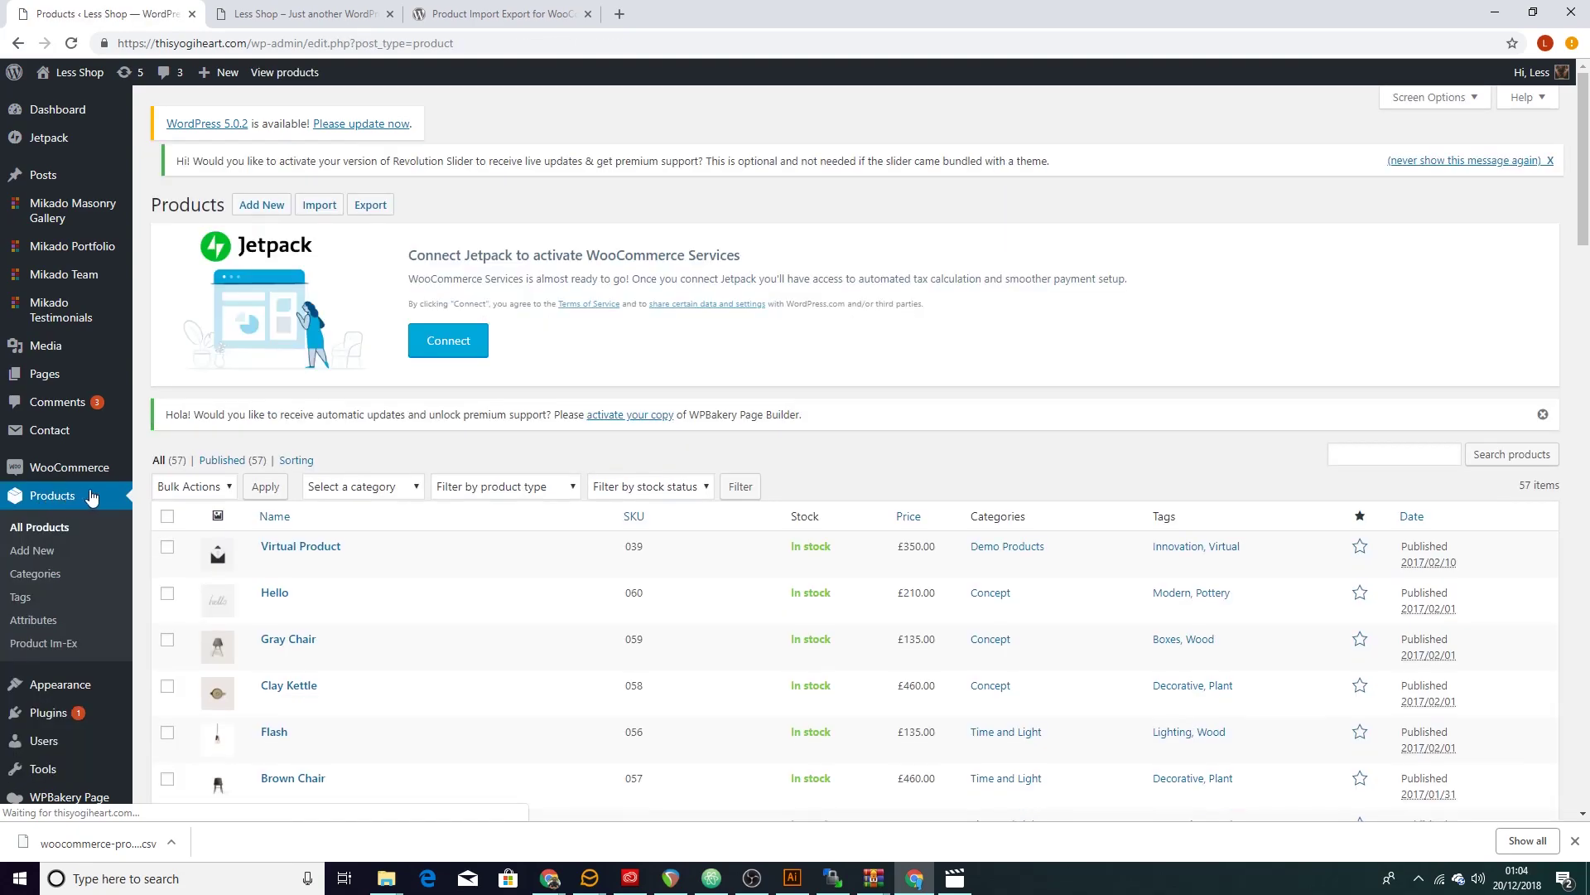
pyautogui.scroll(-3, 323, 521)
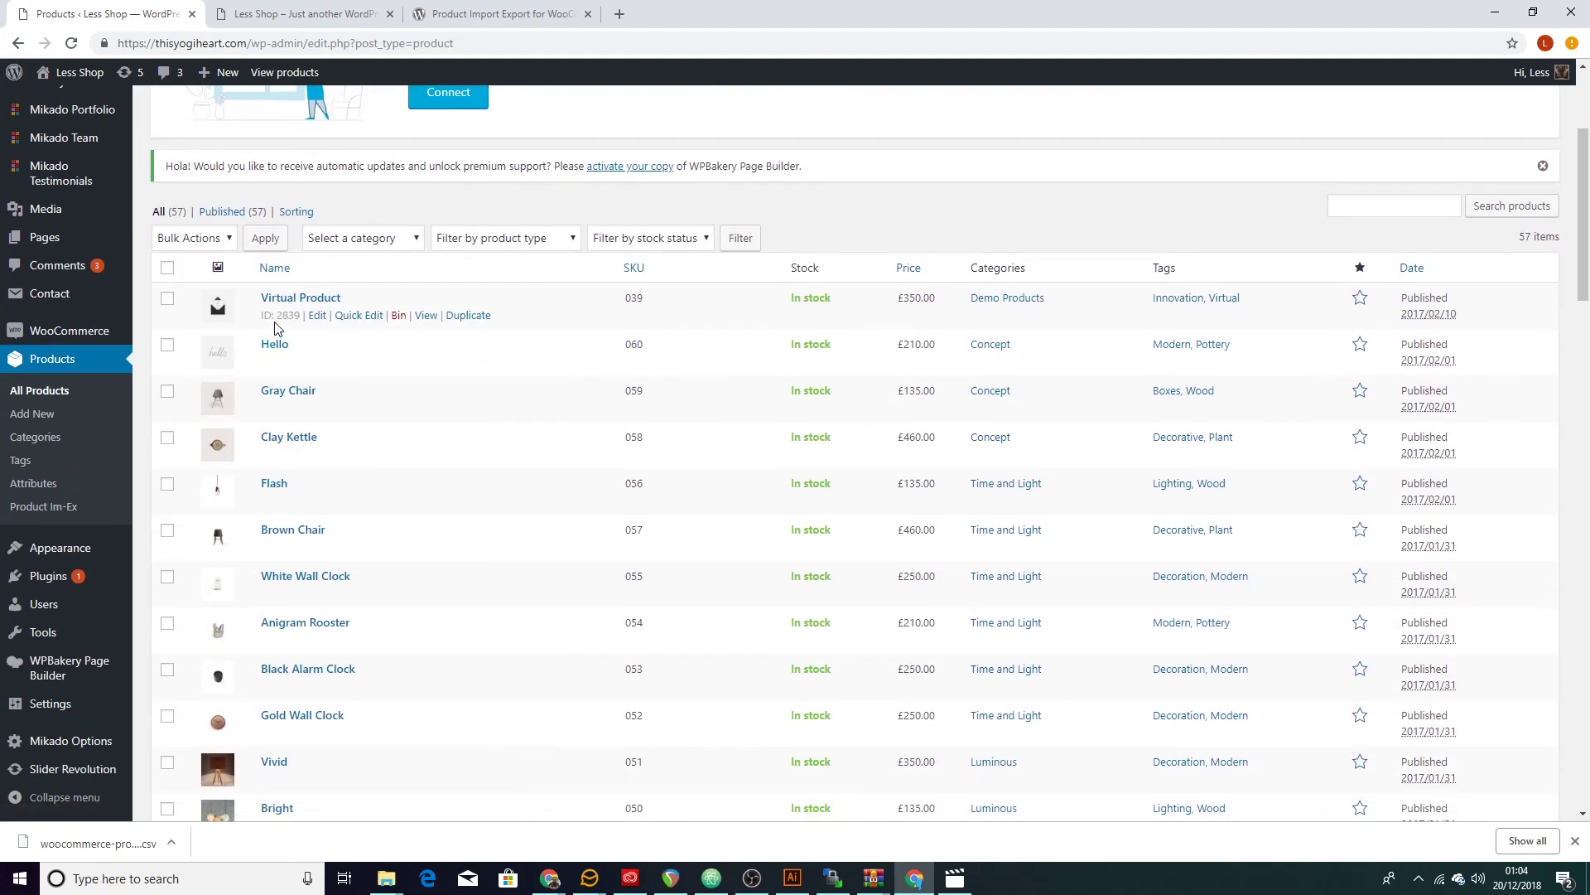
pyautogui.click(427, 316)
pyautogui.scroll(-4, 431, 331)
# - Enlarge the gift-certificate image, then check the £350.00 price and SKU 039 on the page
pyautogui.click(315, 401)
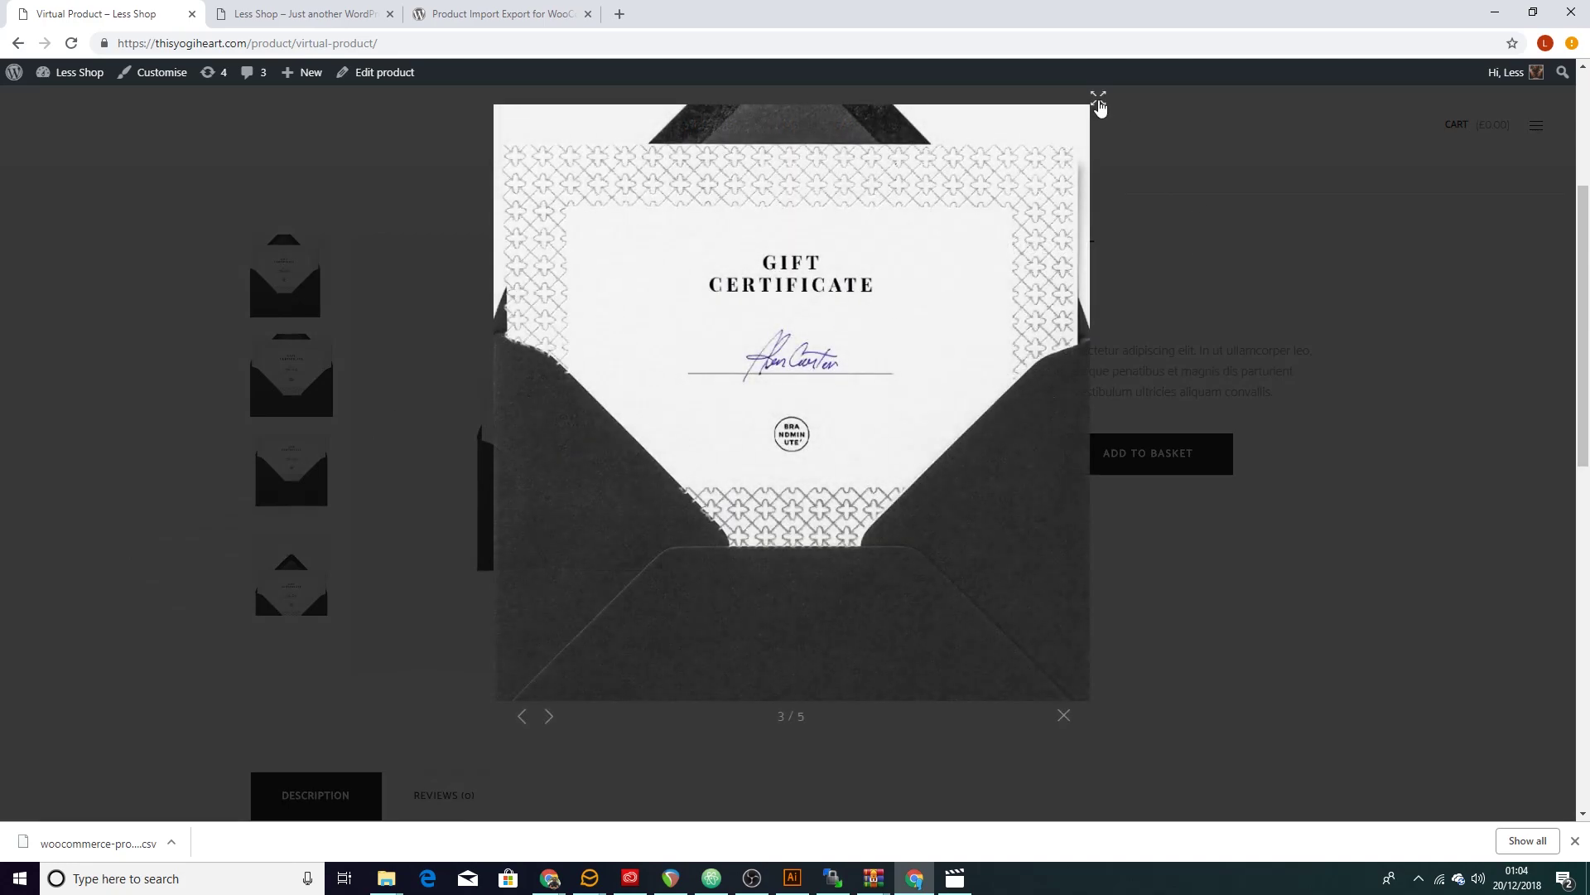
pyautogui.click(1211, 207)
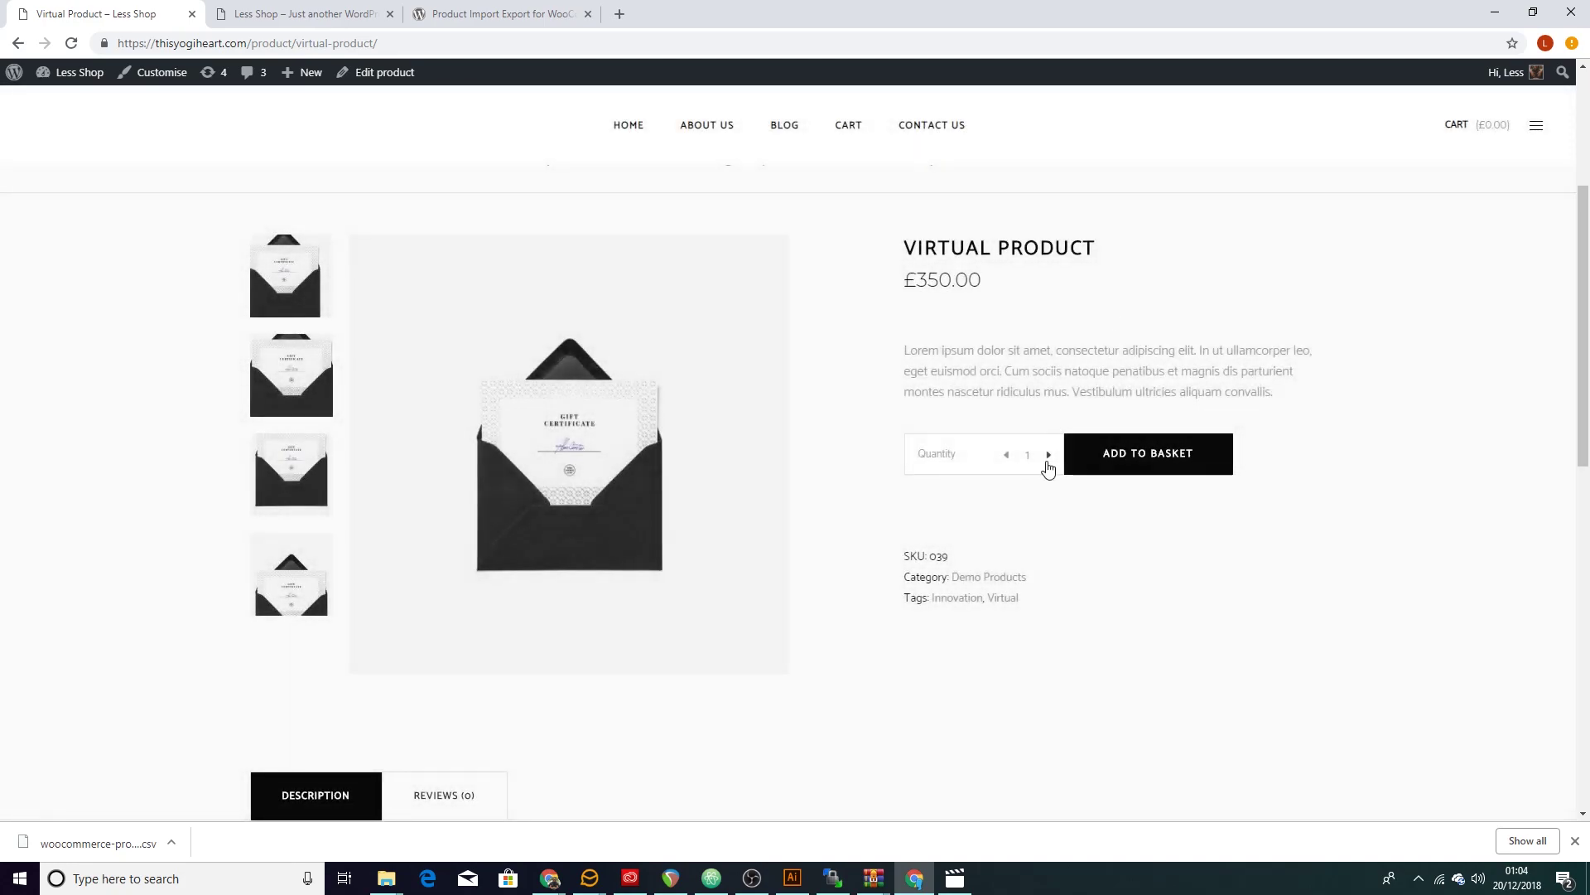
pyautogui.scroll(-10, 437, 486)
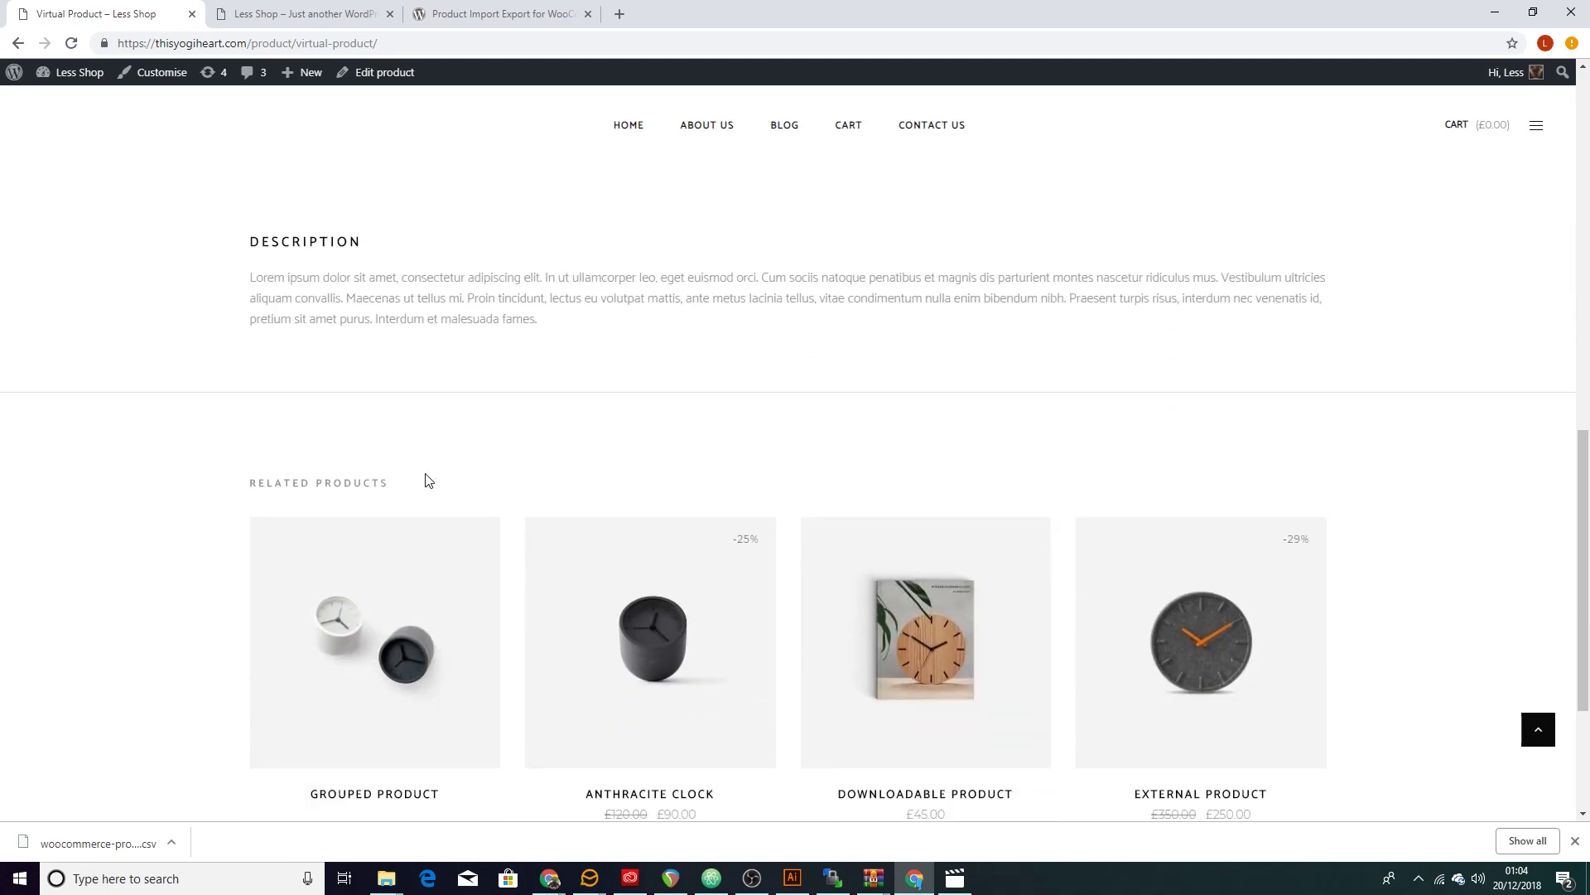
pyautogui.scroll(10, 427, 473)
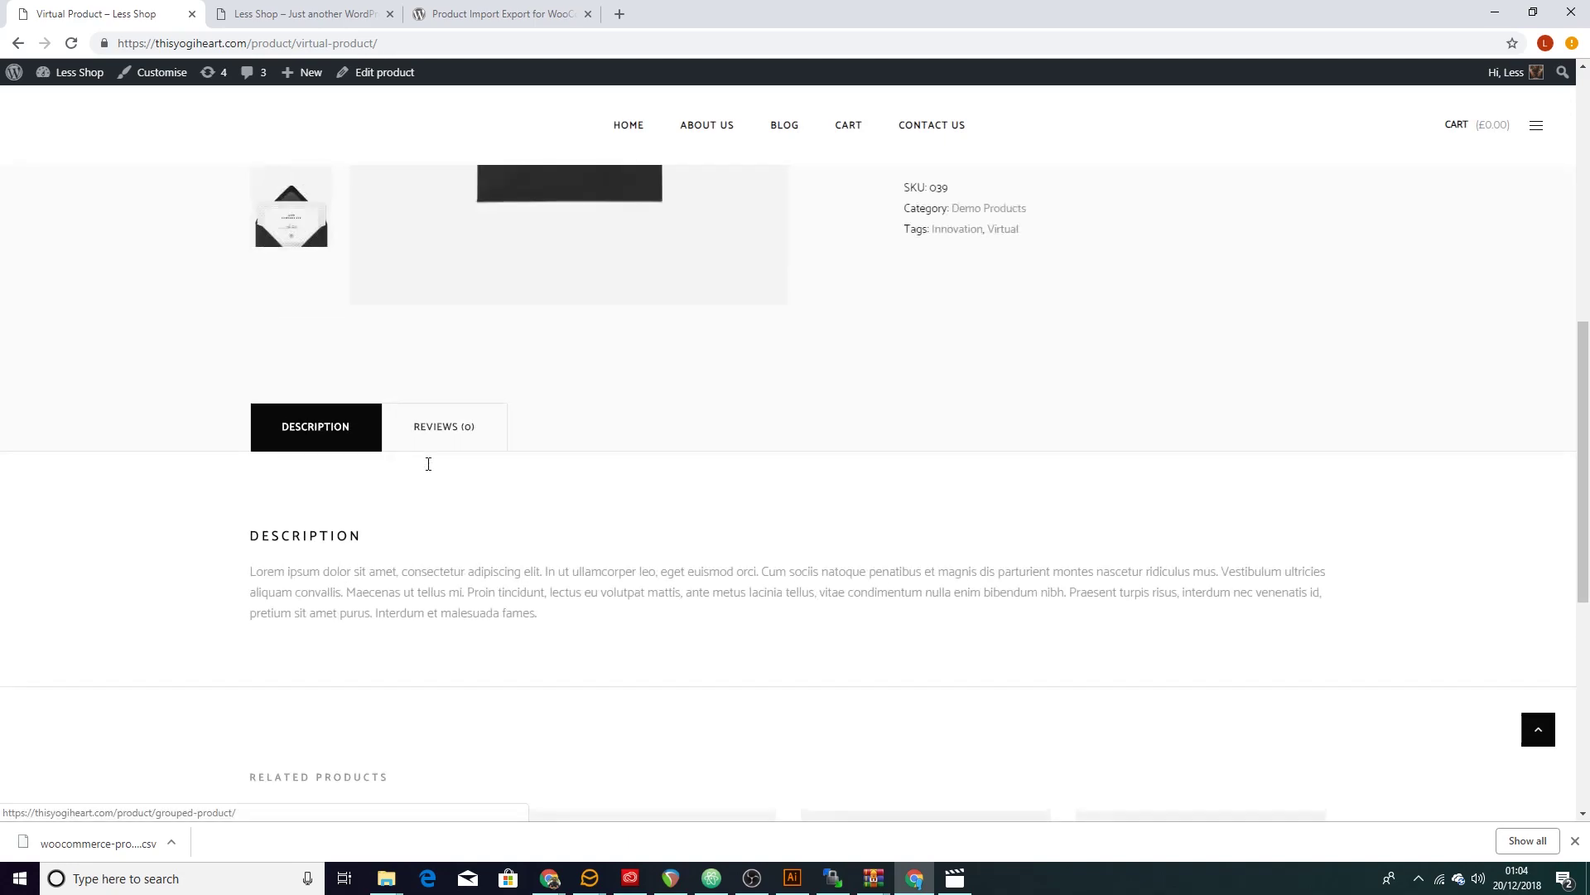
pyautogui.scroll(2, 427, 469)
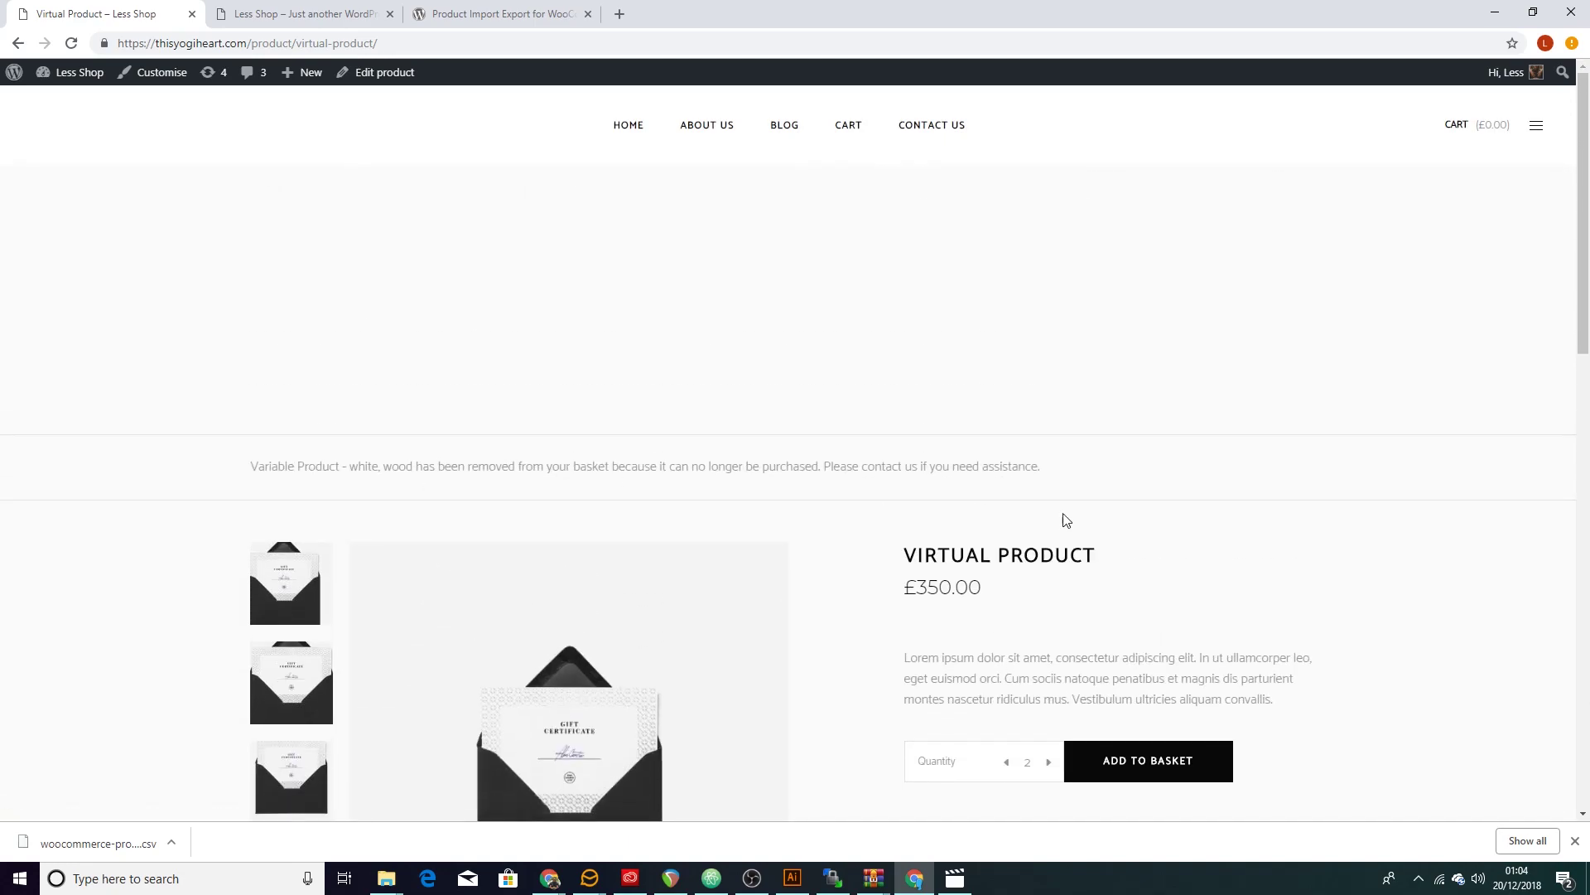